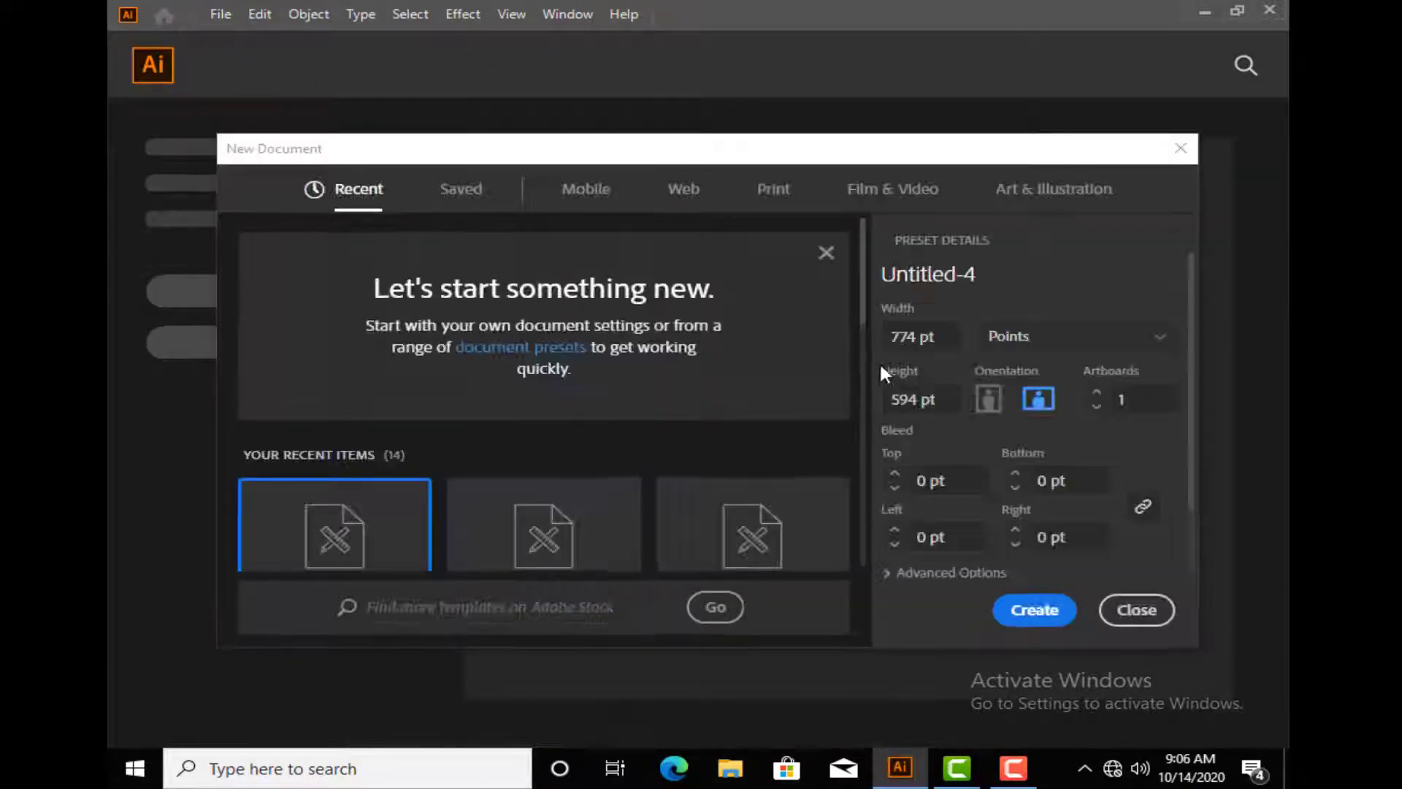
# - Create a landscape 774 × 594 pt document and cover its whole artboard with a black-filled rectangle
pyautogui.click(1034, 610)
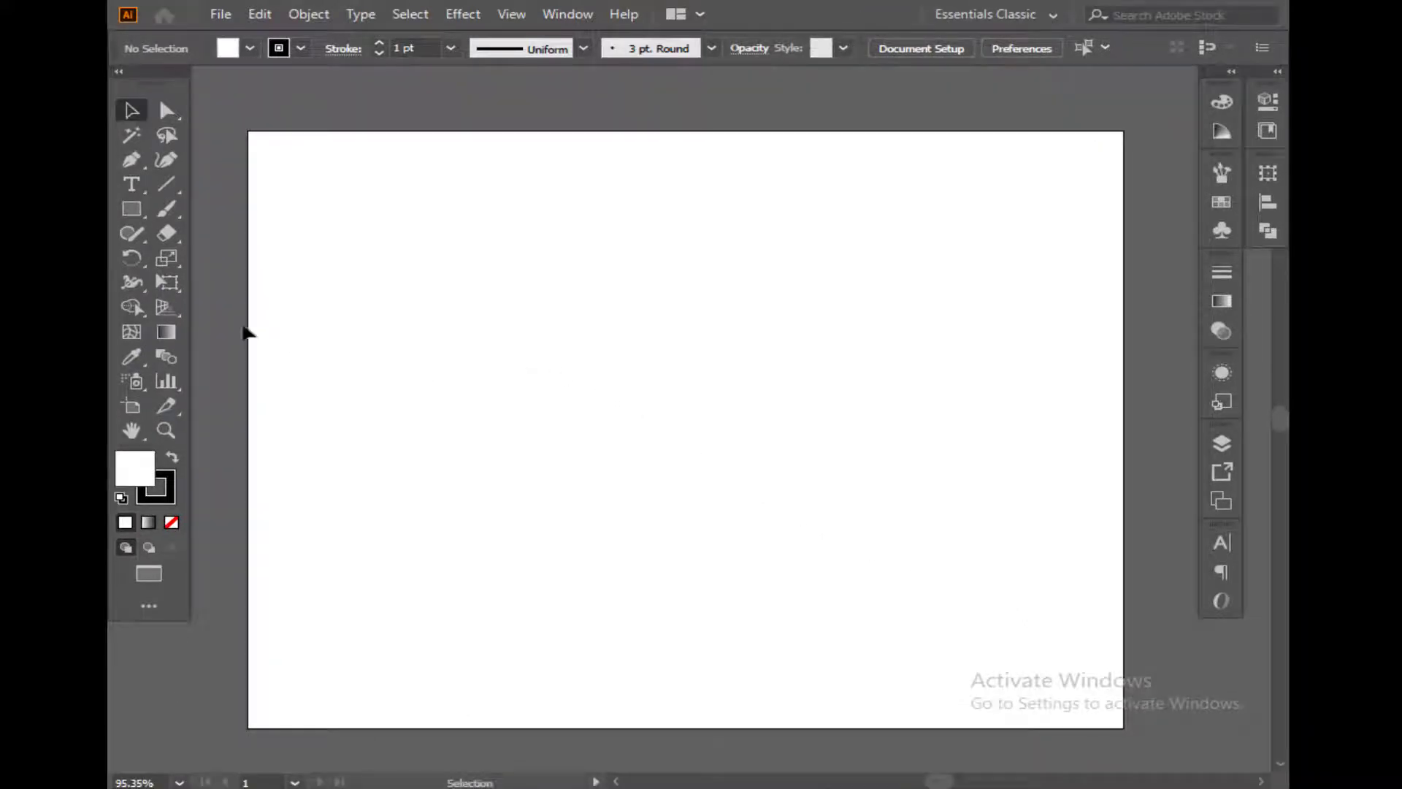
pyautogui.click(126, 209)
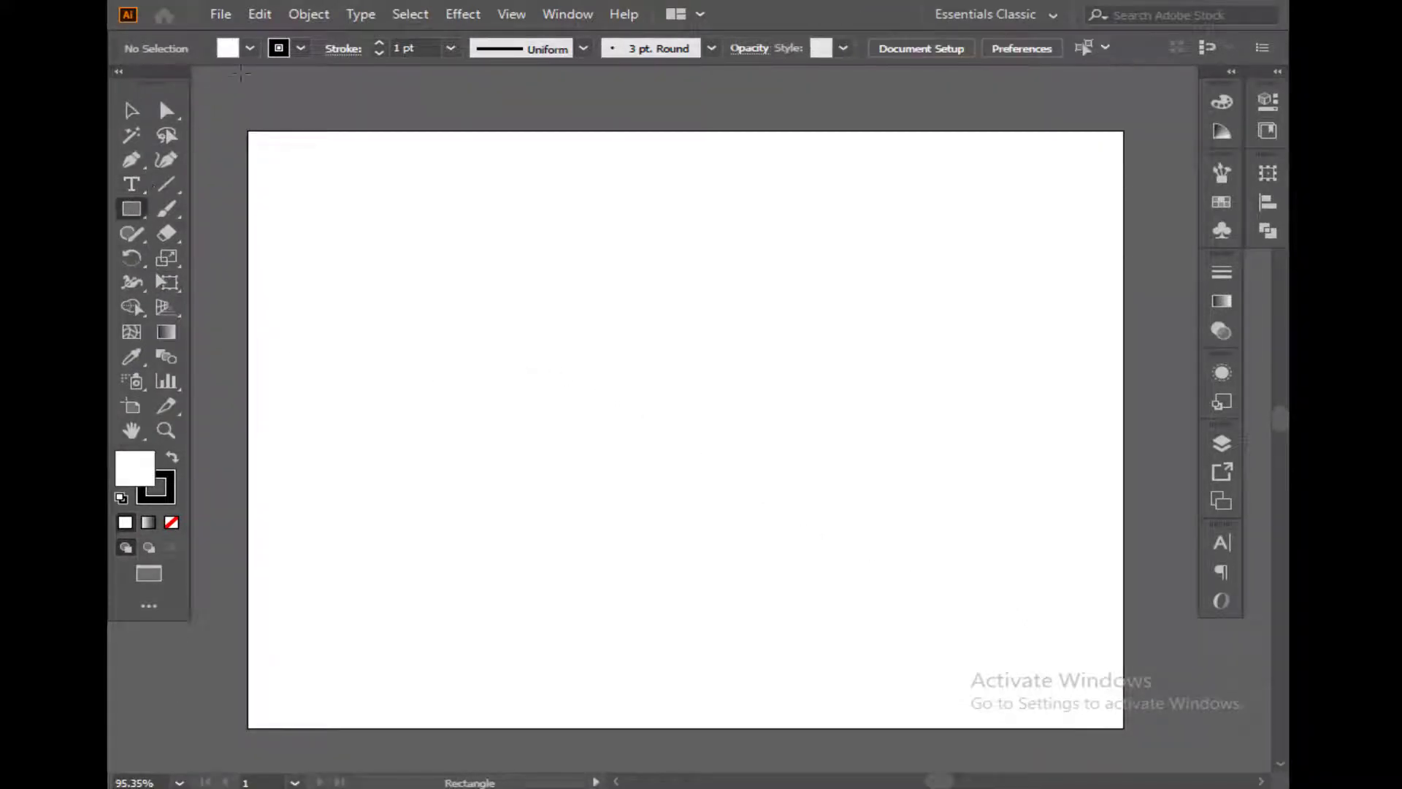
pyautogui.click(249, 50)
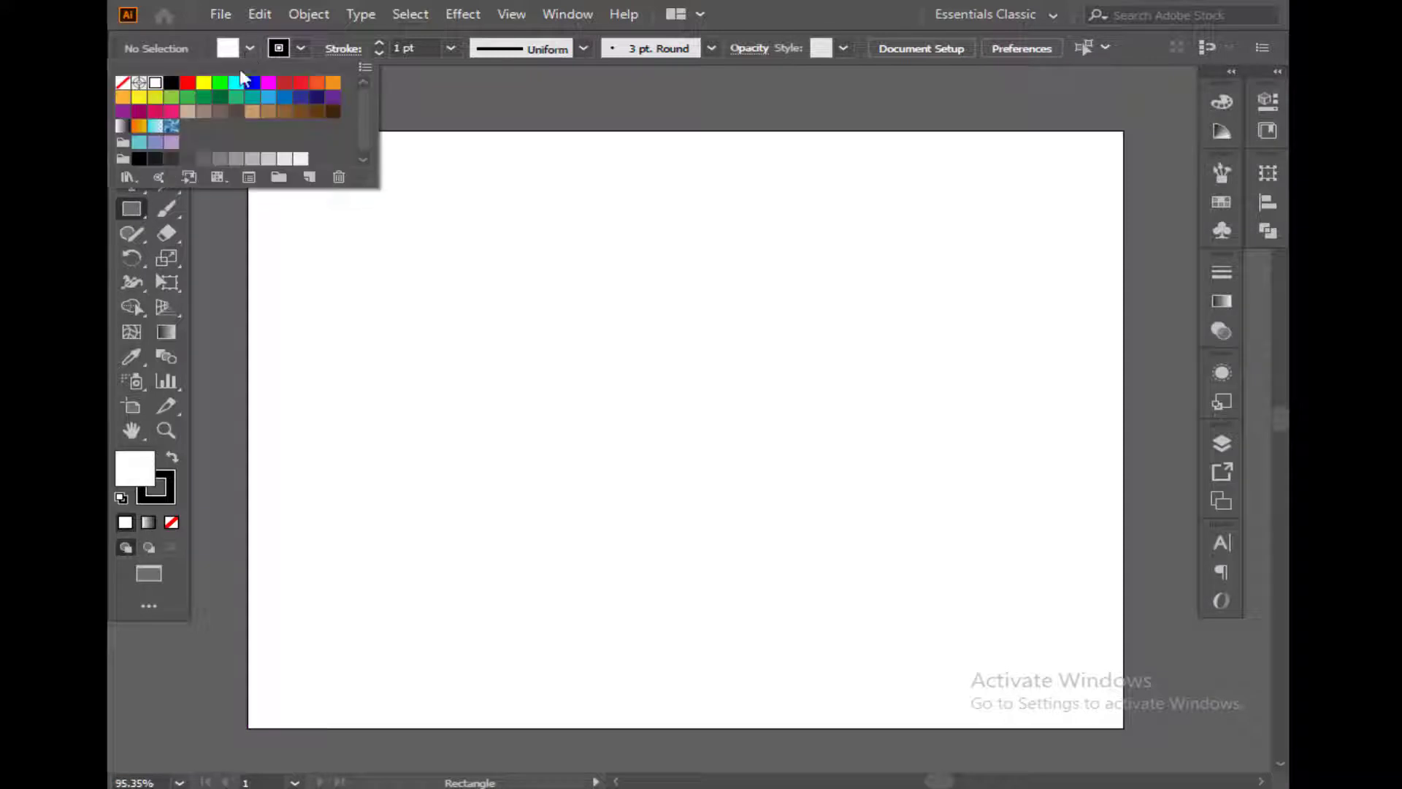
pyautogui.click(170, 83)
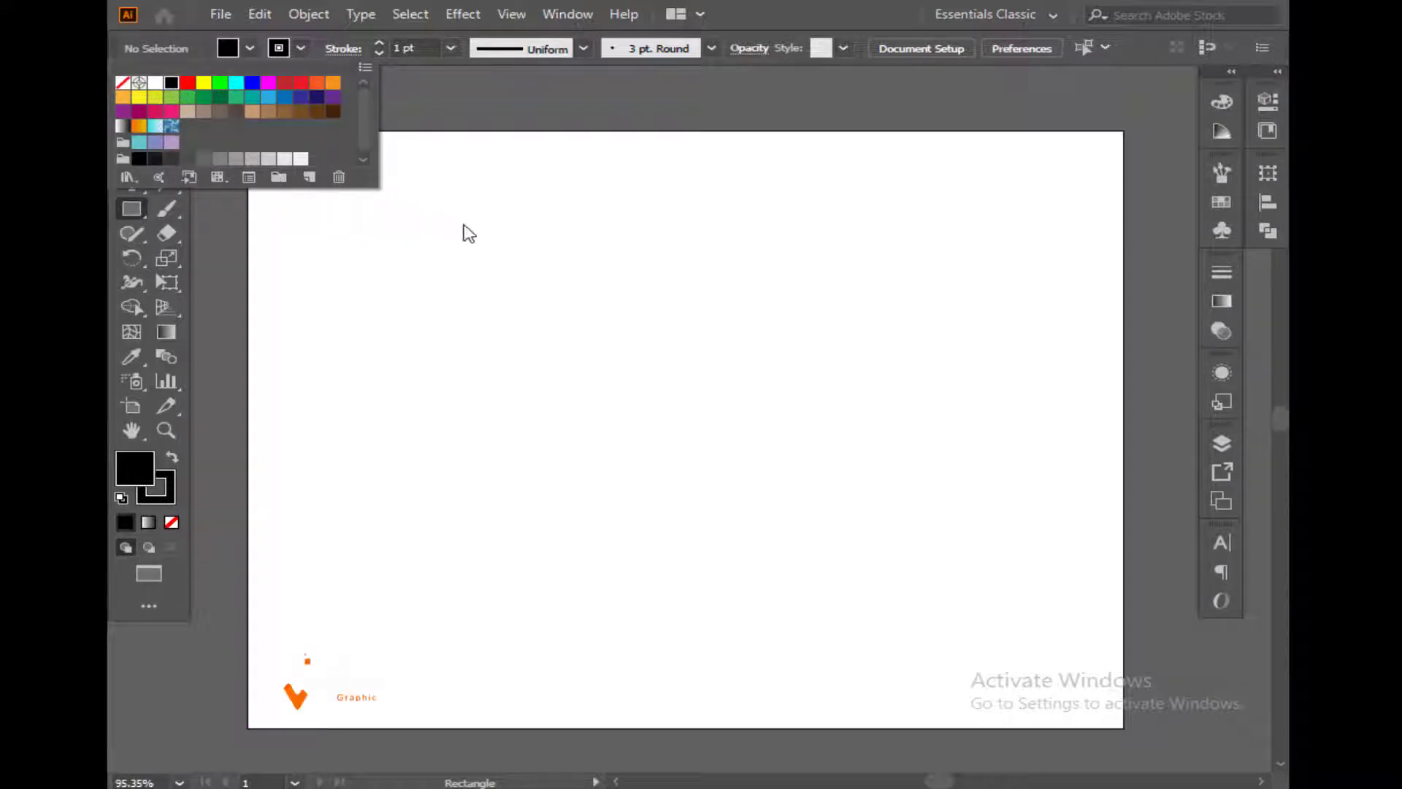
pyautogui.click(459, 115)
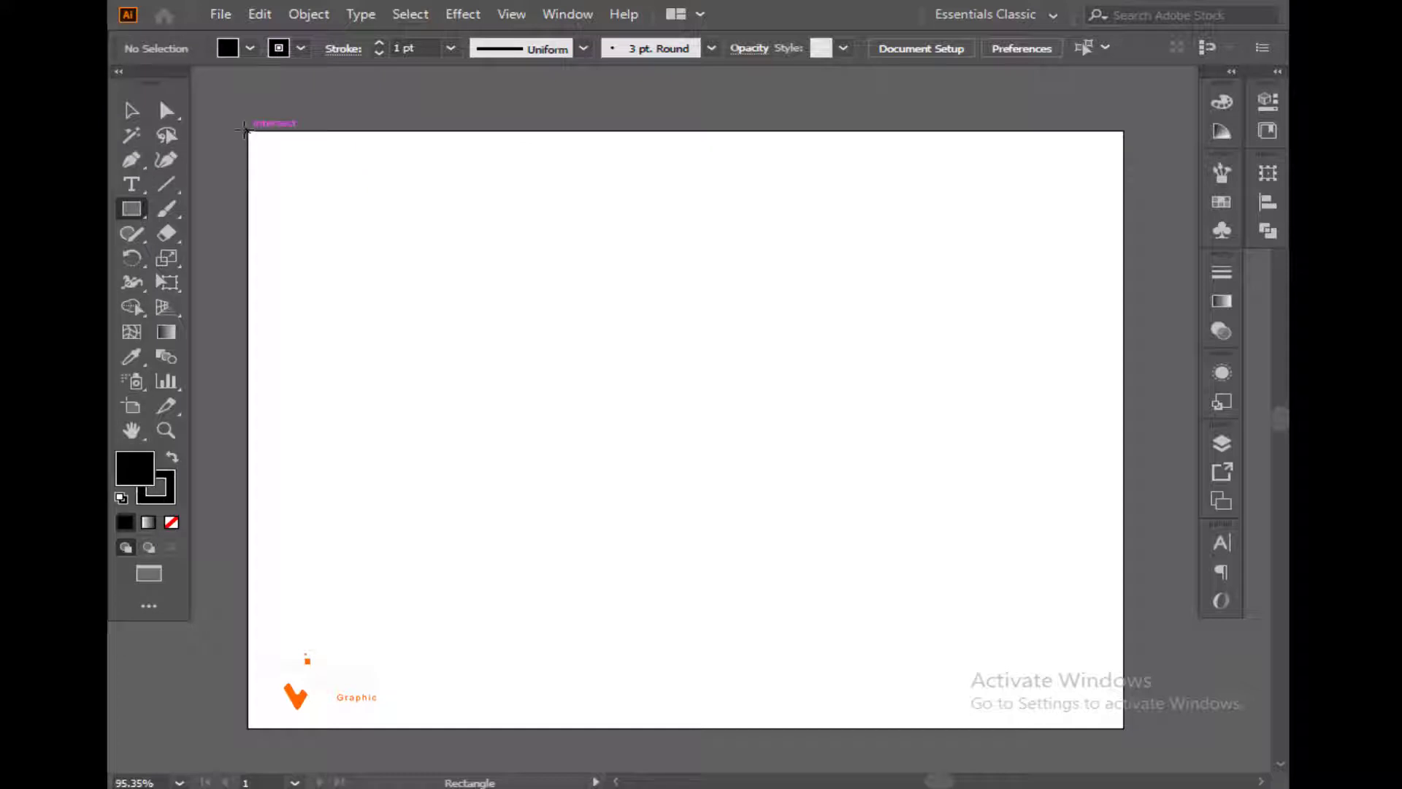
pyautogui.moveTo(244, 130); pyautogui.dragTo(1123, 727)
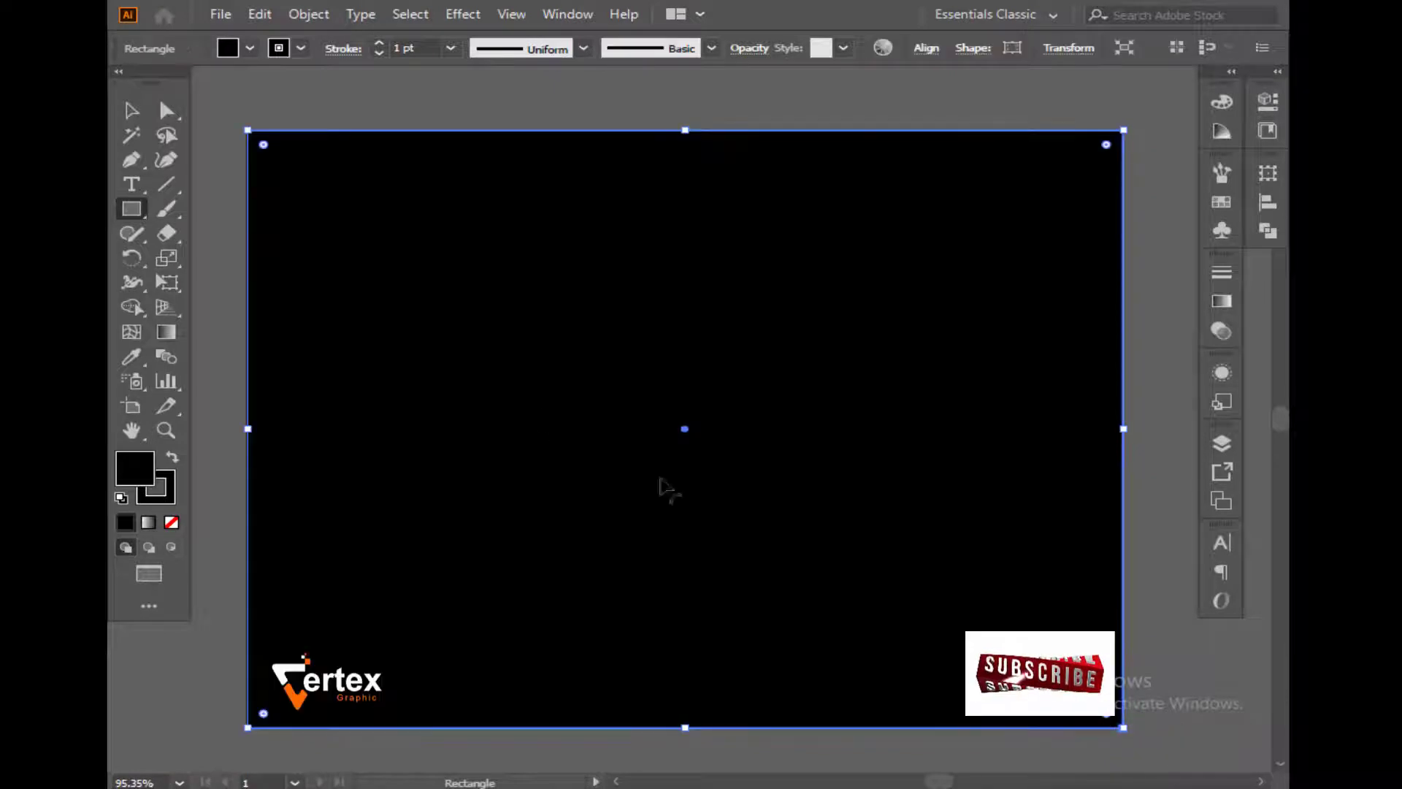
# - Lock the black background rectangle so it cannot be selected
pyautogui.click(132, 109)
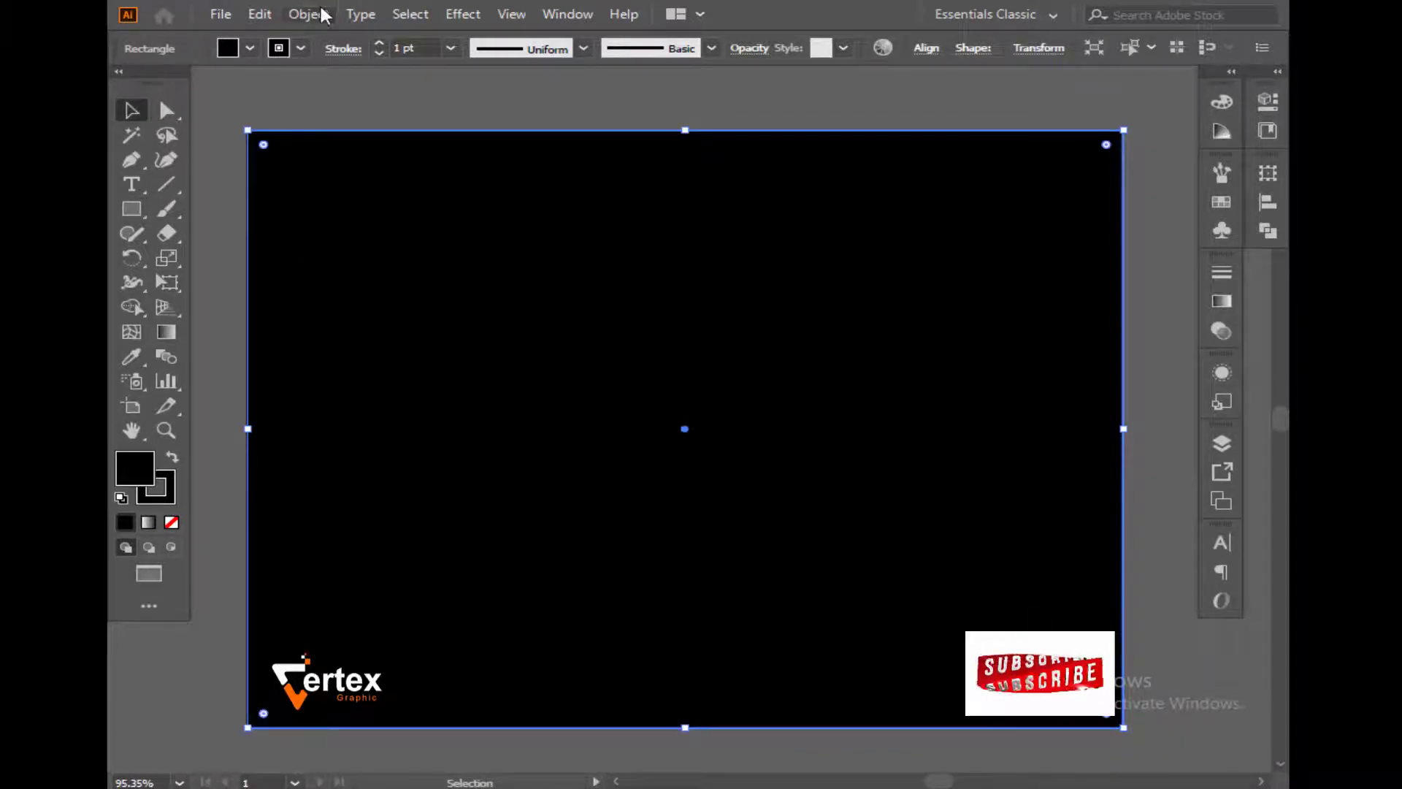
pyautogui.click(308, 14)
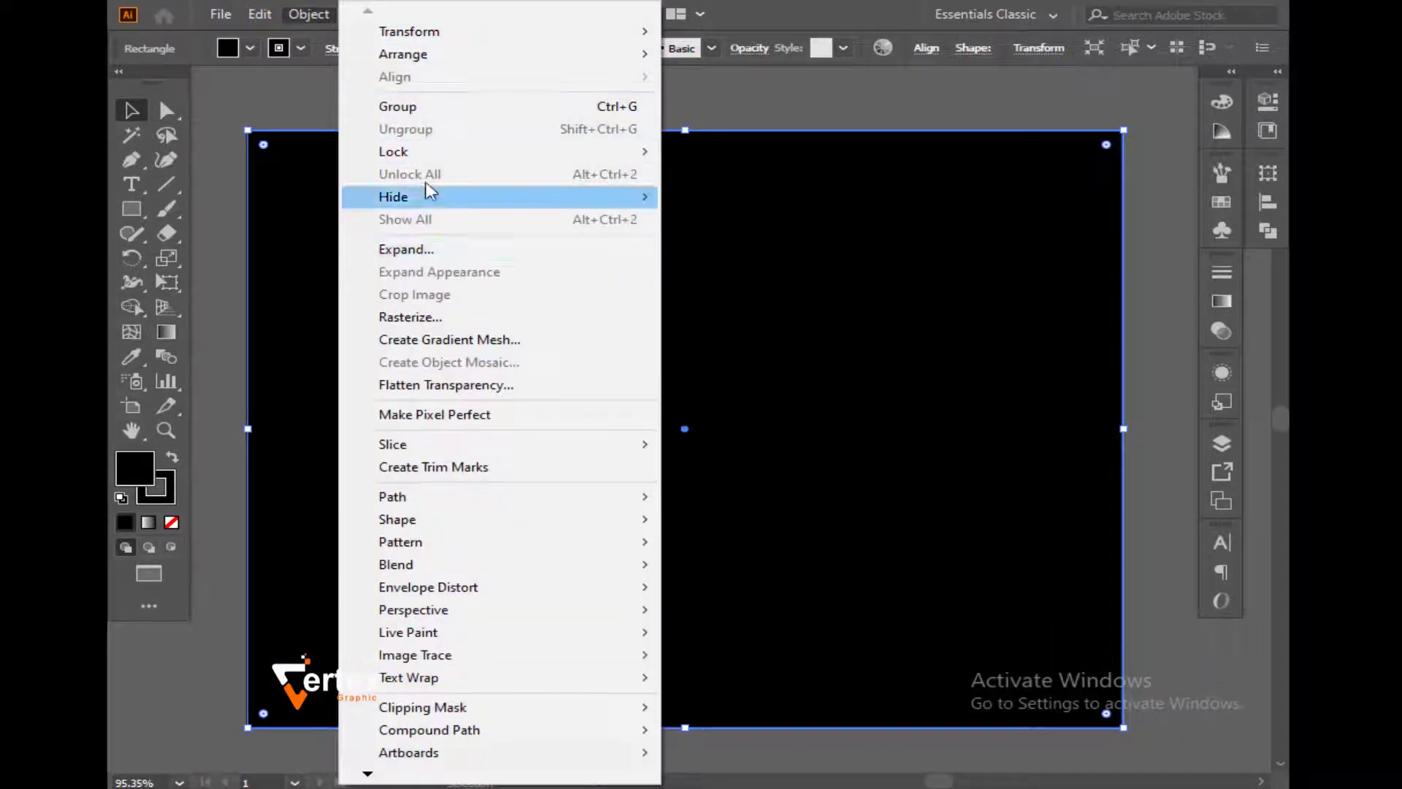
pyautogui.moveTo(428, 154)
pyautogui.click(705, 153)
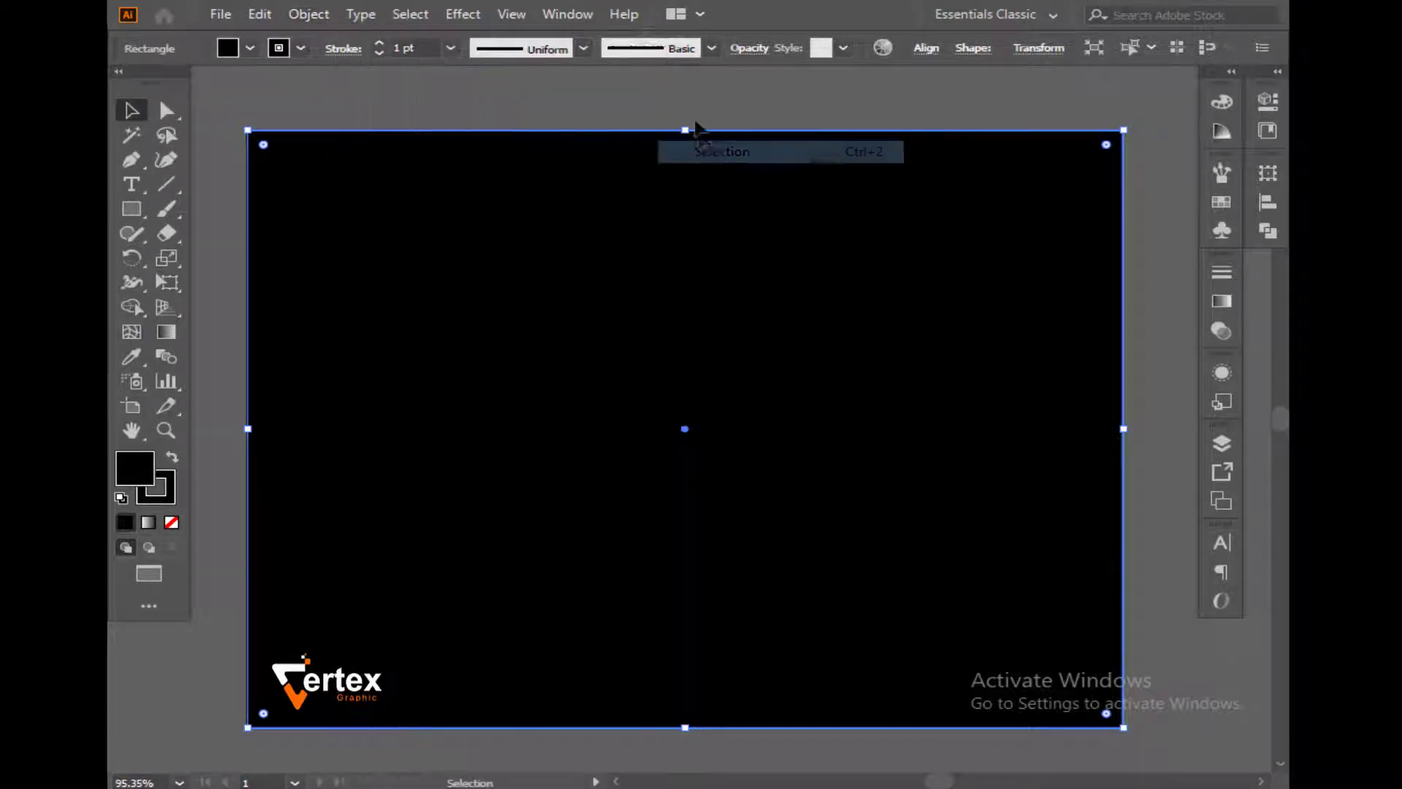
pyautogui.moveTo(548, 146); pyautogui.dragTo(780, 392)
pyautogui.moveTo(555, 256); pyautogui.dragTo(836, 493)
# - Add the word TEXT as point type, enlarge it to about 209 pt and move it near the artboard's middle
pyautogui.click(123, 183)
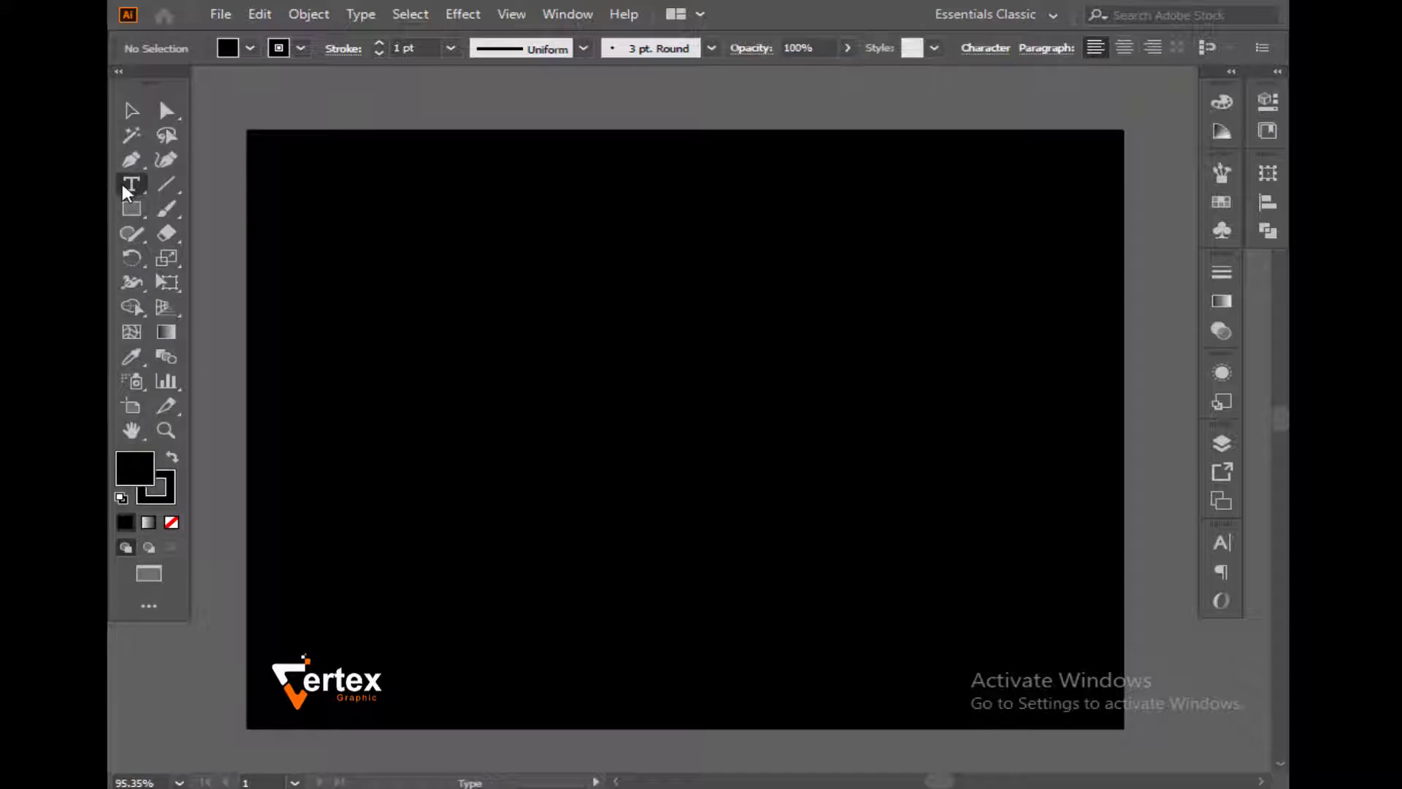
pyautogui.click(635, 353)
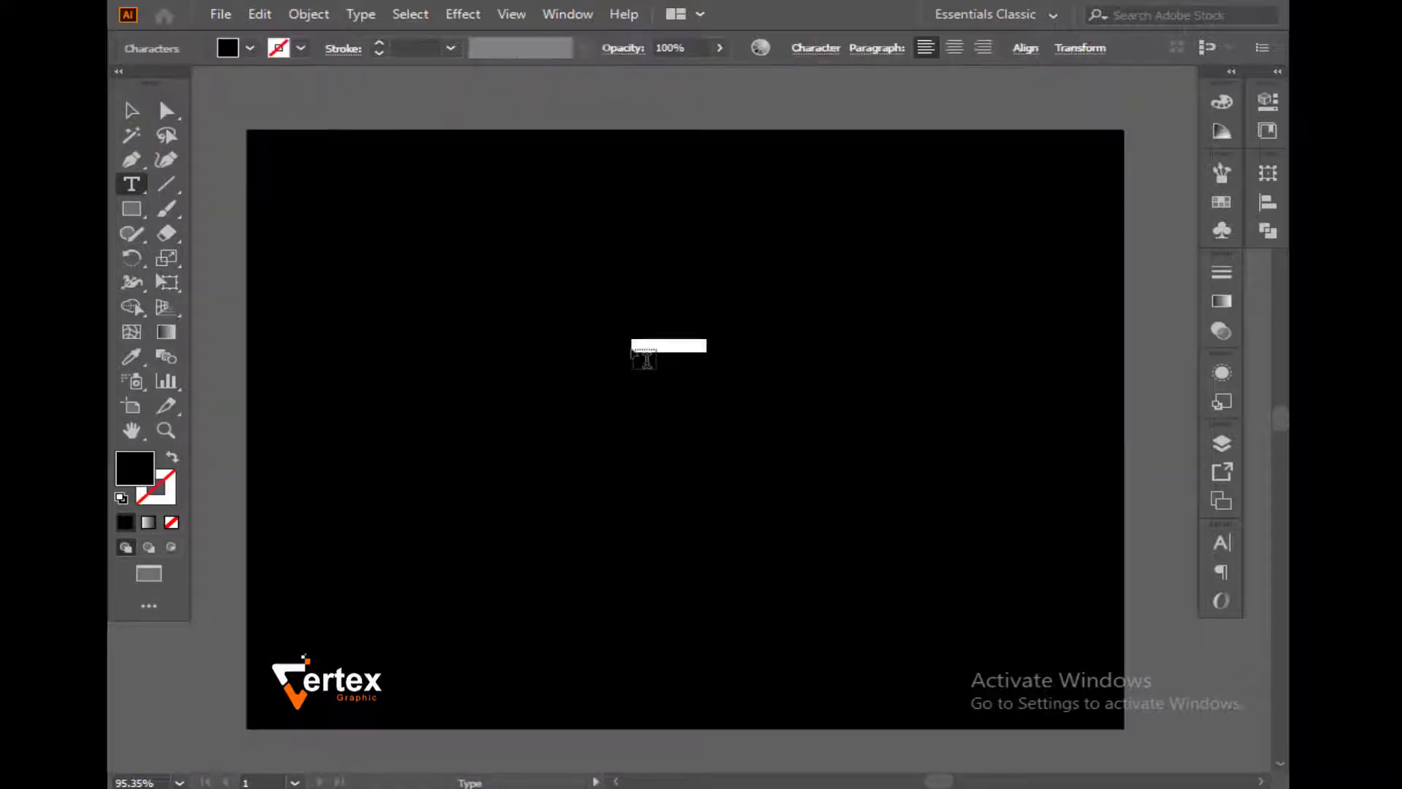
pyautogui.press('BackSpace')
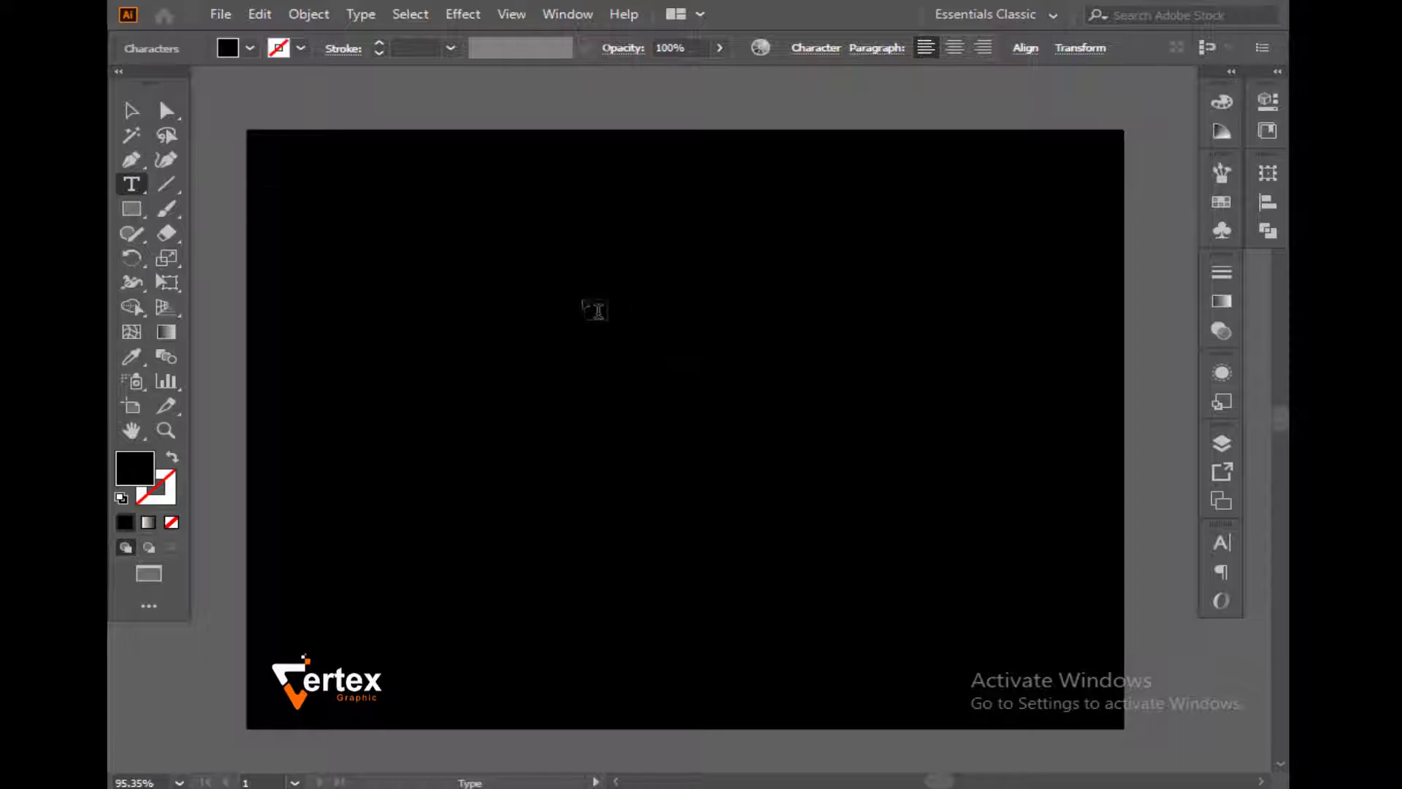
pyautogui.click(132, 111)
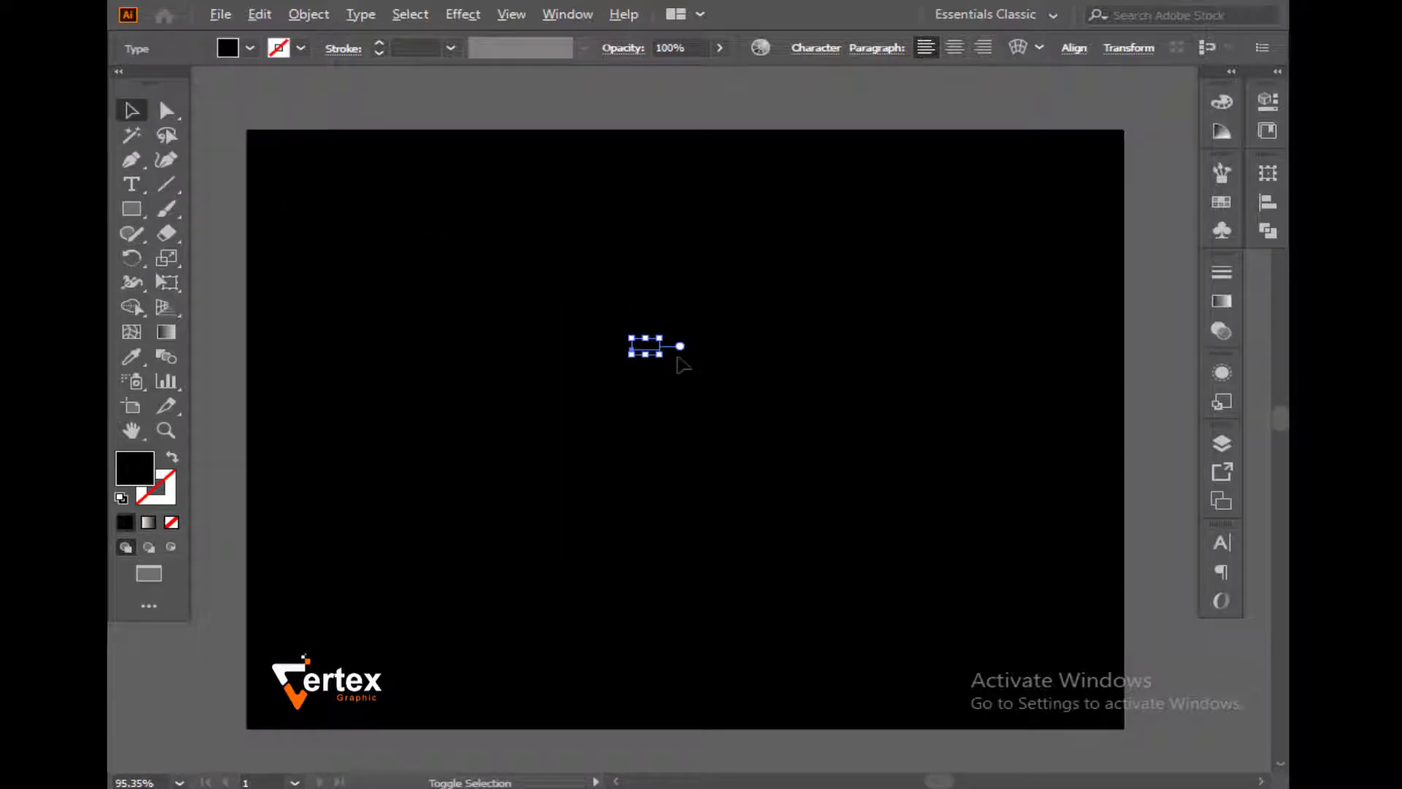
pyautogui.moveTo(660, 354); pyautogui.dragTo(898, 482)
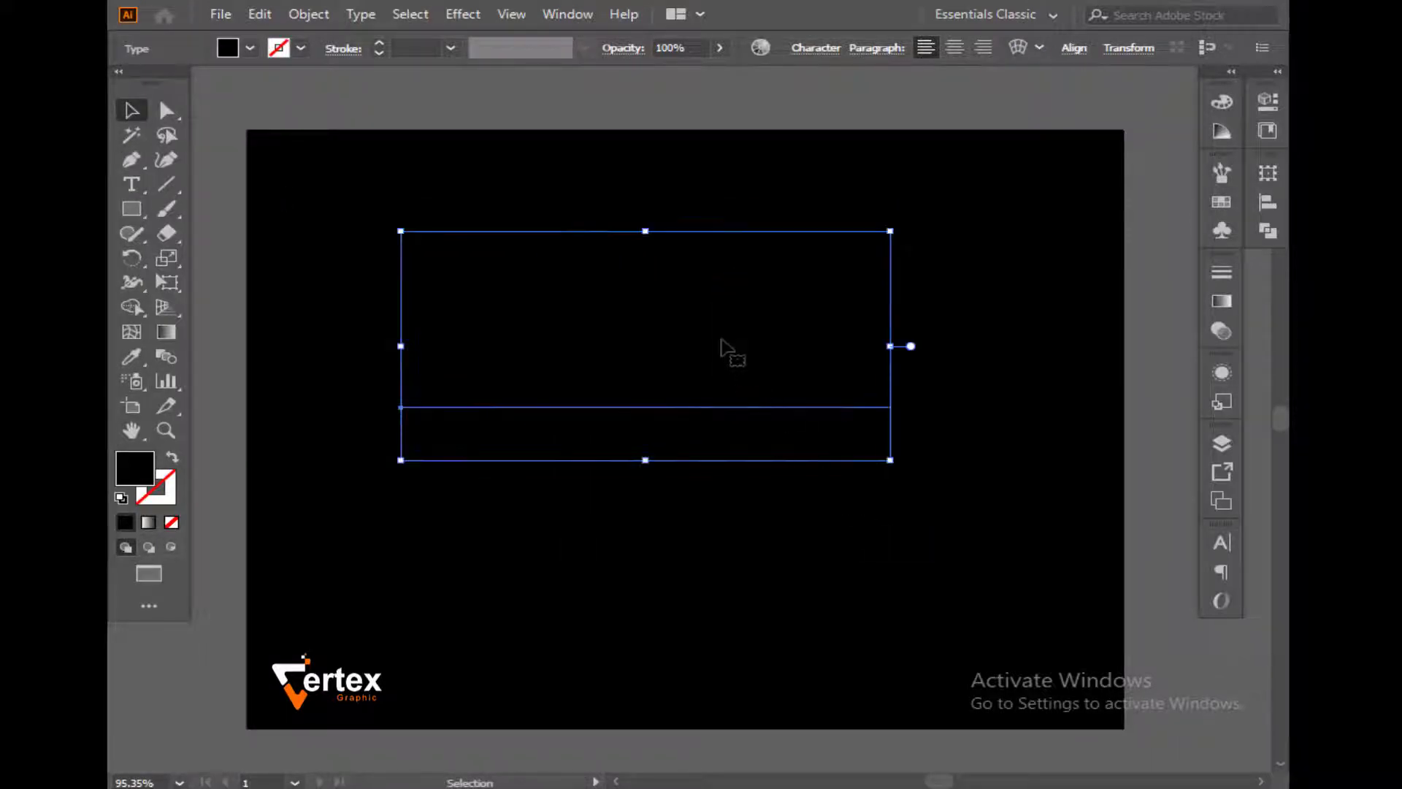
pyautogui.moveTo(729, 350); pyautogui.dragTo(738, 413)
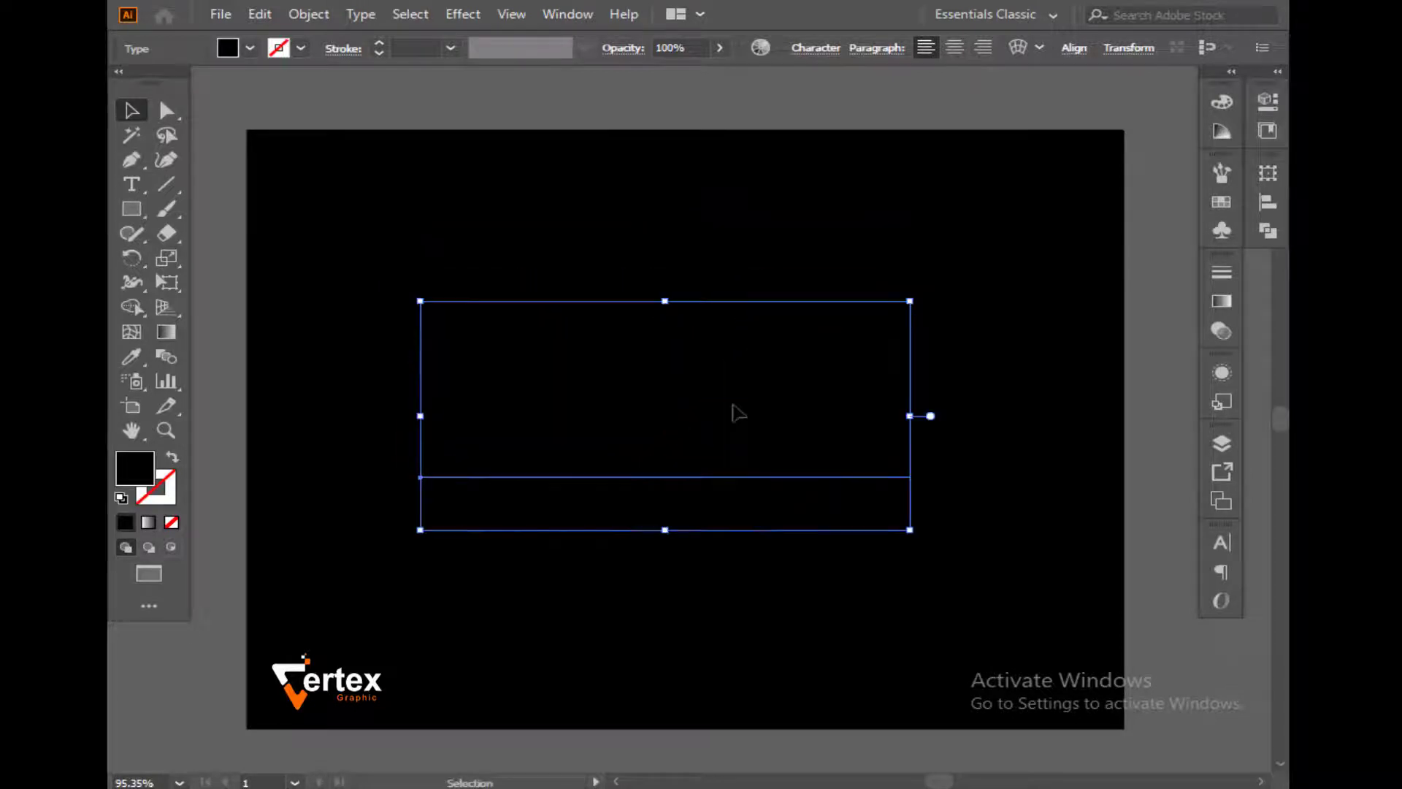
# - Fill the word TEXT with the RGB Cyan swatch
pyautogui.click(250, 48)
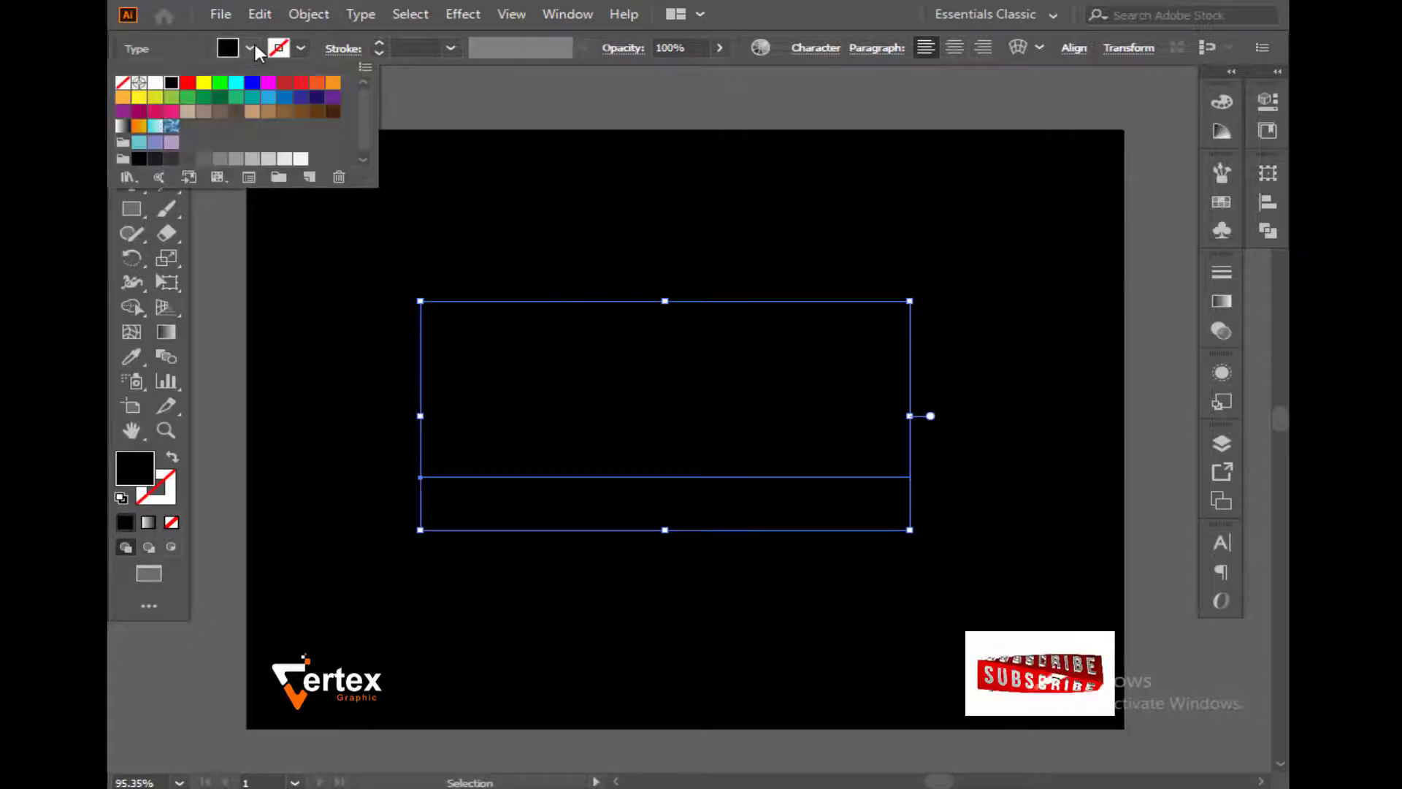
pyautogui.click(235, 83)
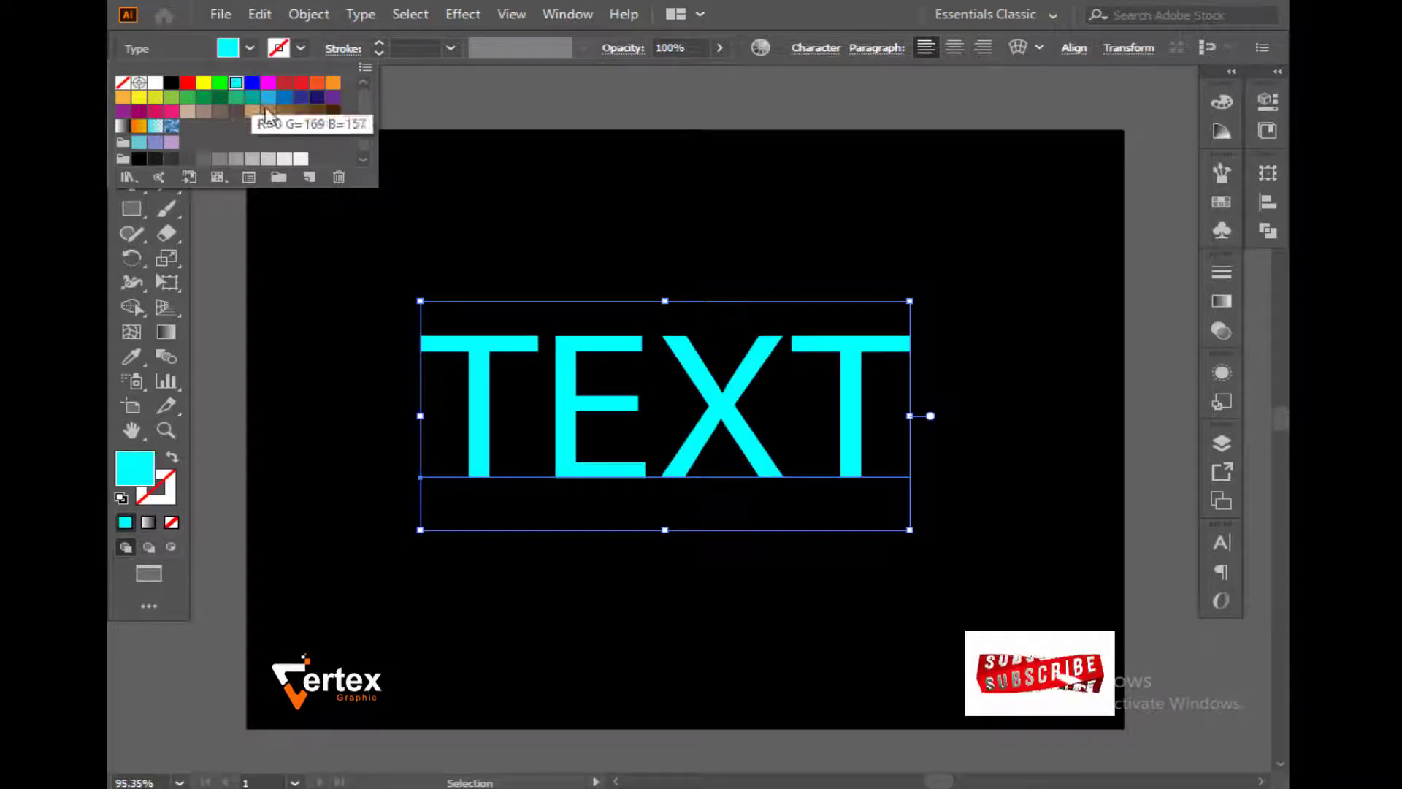
pyautogui.click(679, 84)
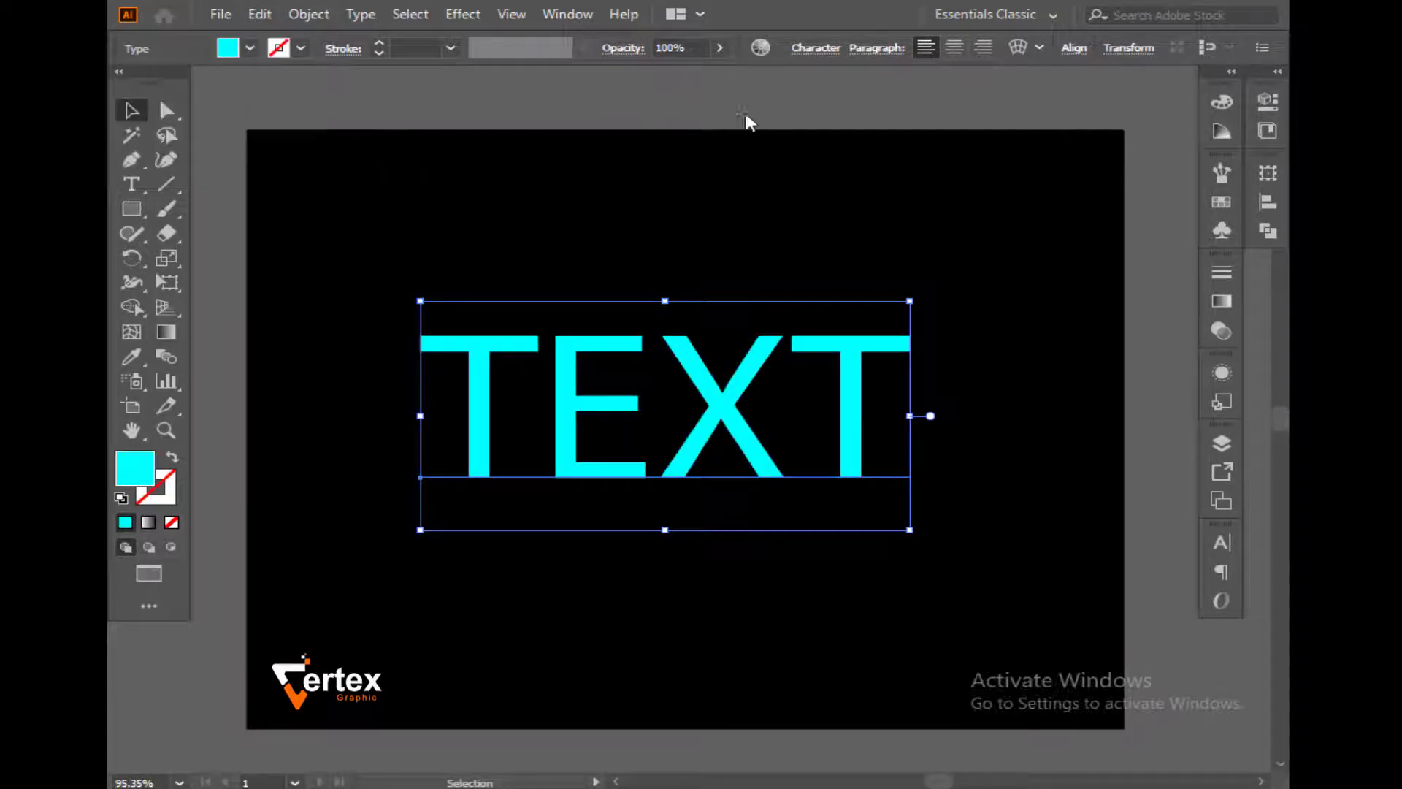
# - Make the RGB Cyan swatch a global color
pyautogui.click(1226, 200)
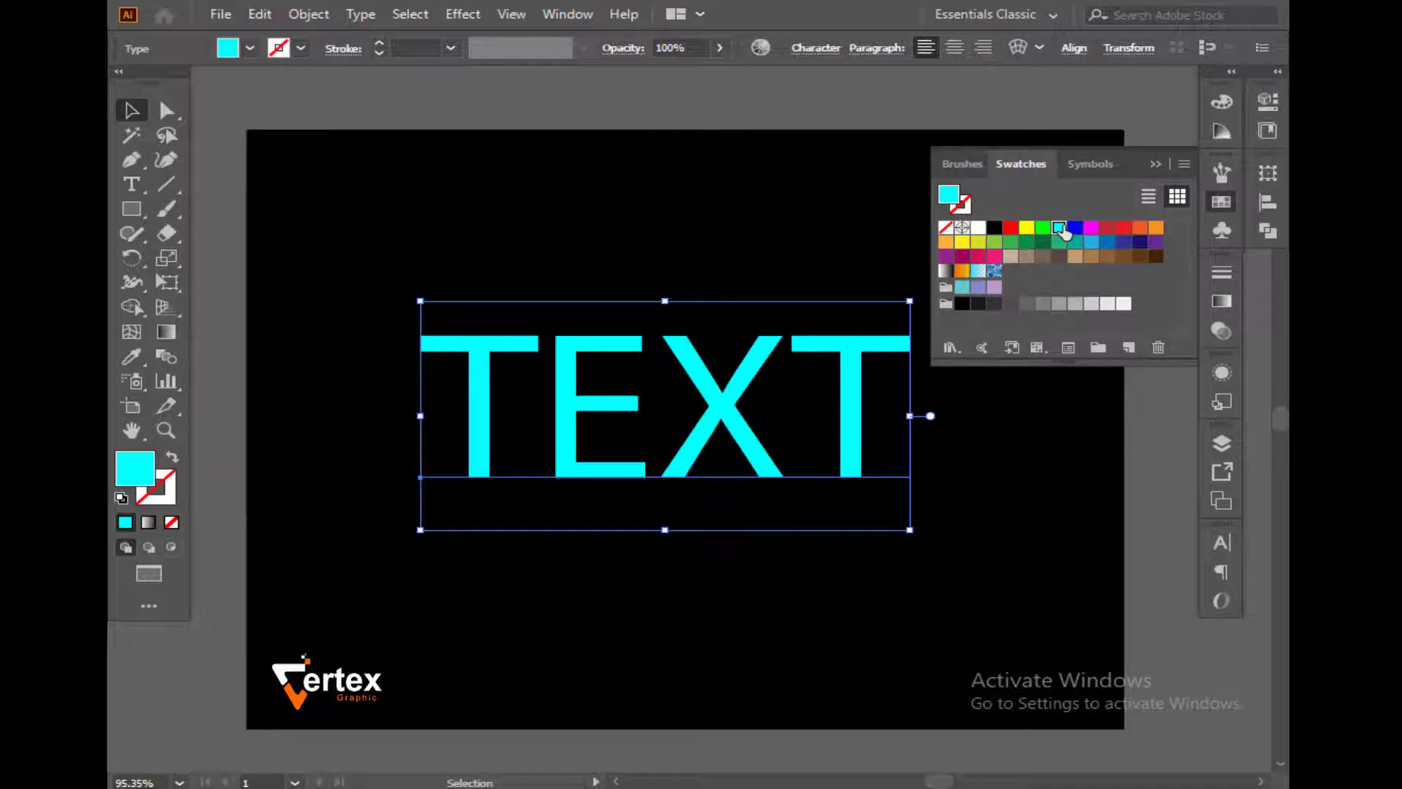
pyautogui.doubleClick(1061, 228)
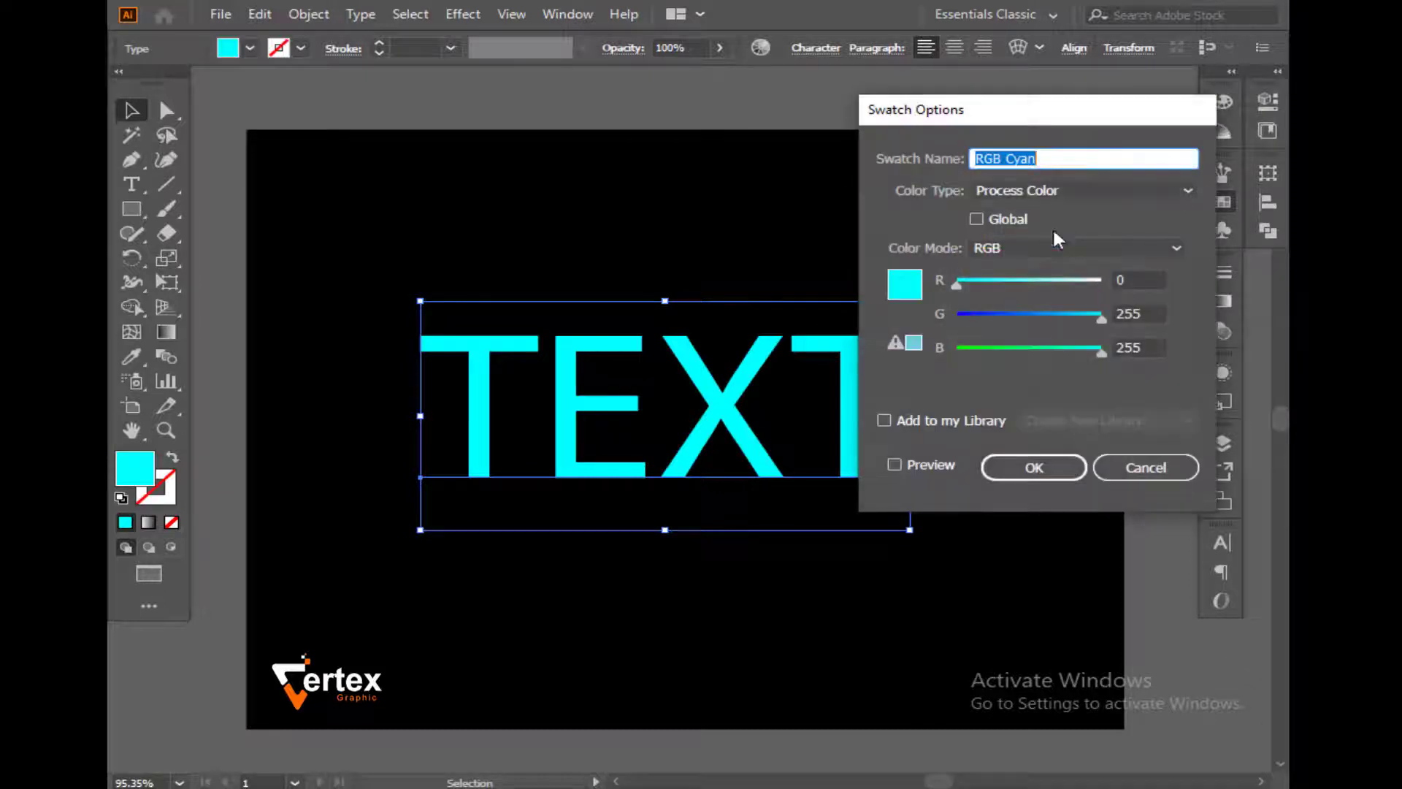
pyautogui.click(984, 216)
pyautogui.click(1056, 470)
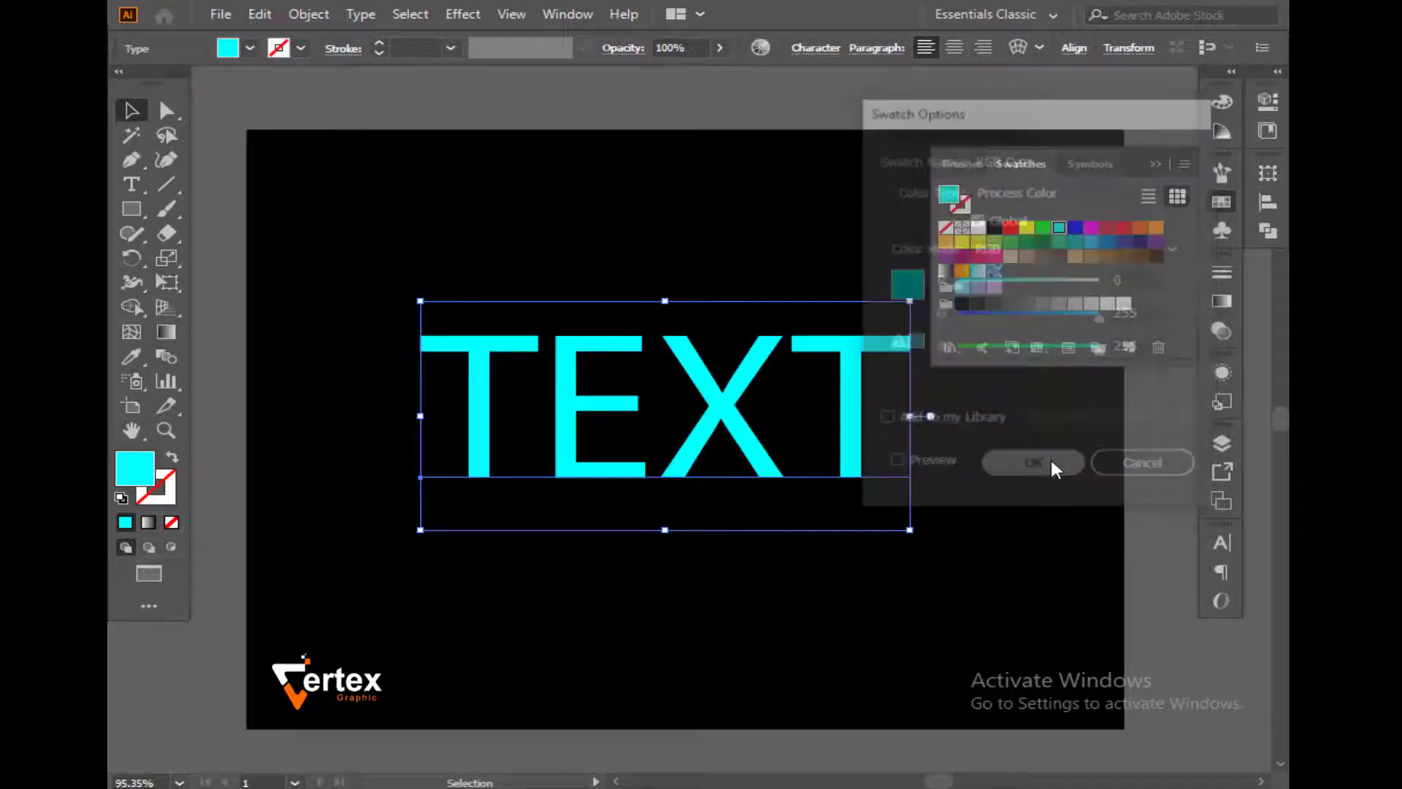
pyautogui.click(1160, 168)
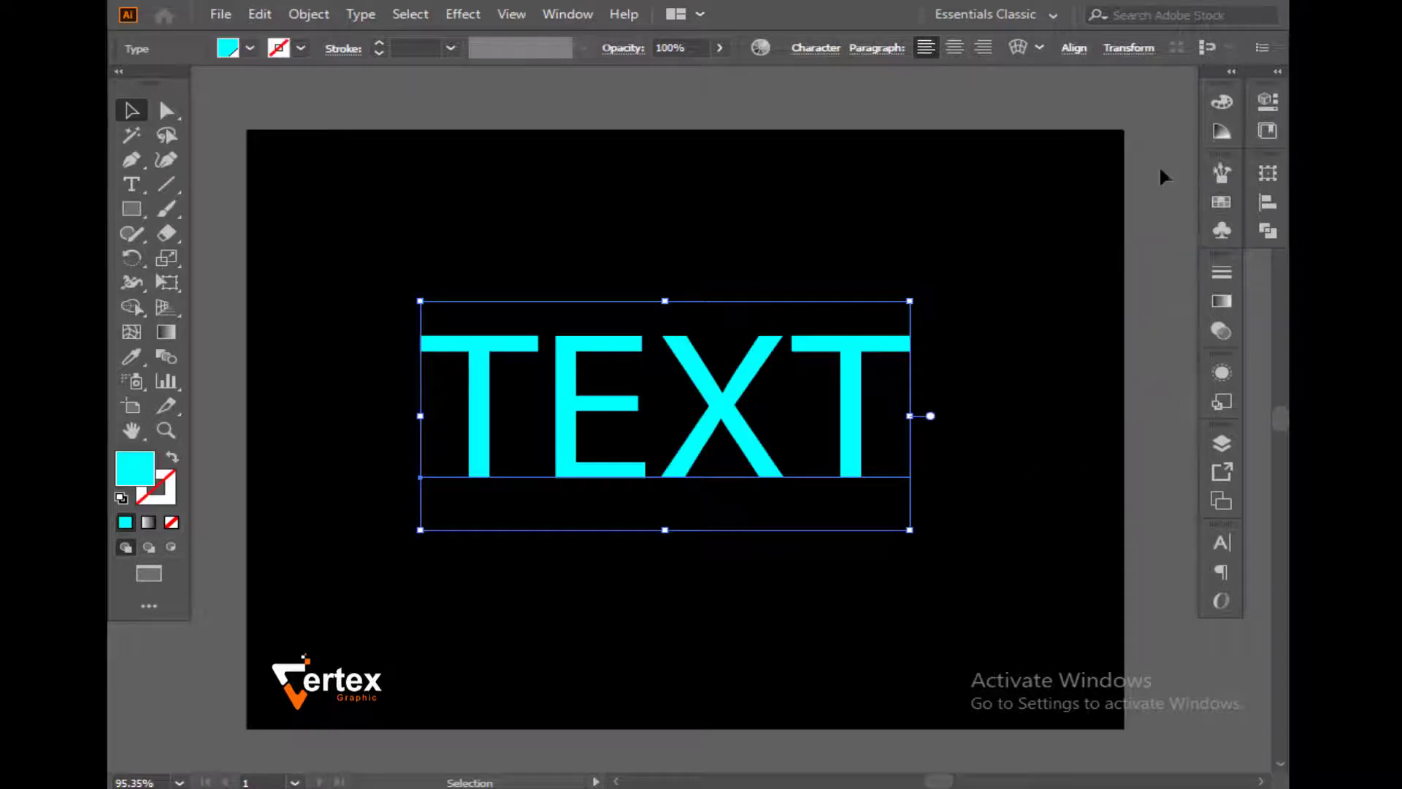
# - Change the font of the word TEXT to Designosaur Regular
pyautogui.click(1221, 542)
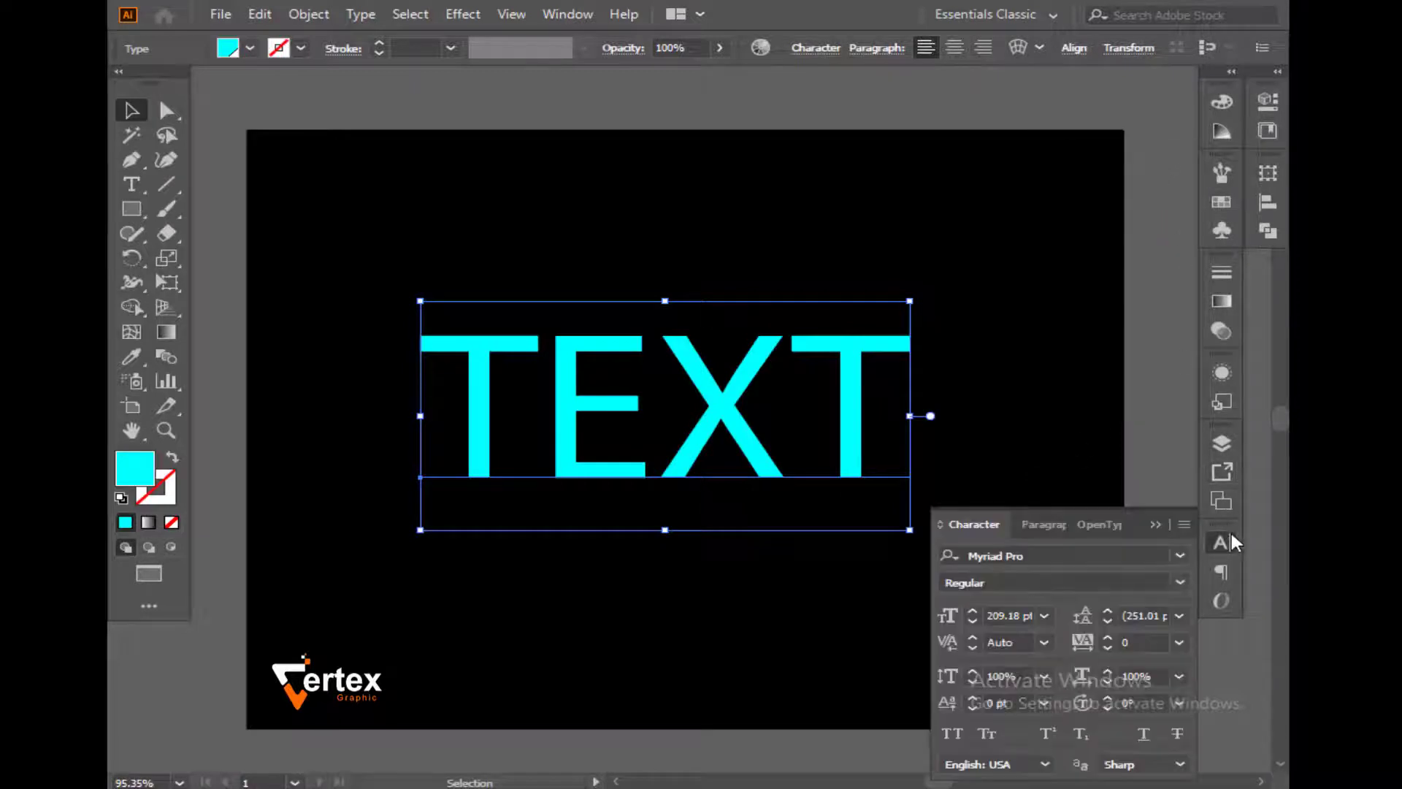
pyautogui.click(1178, 563)
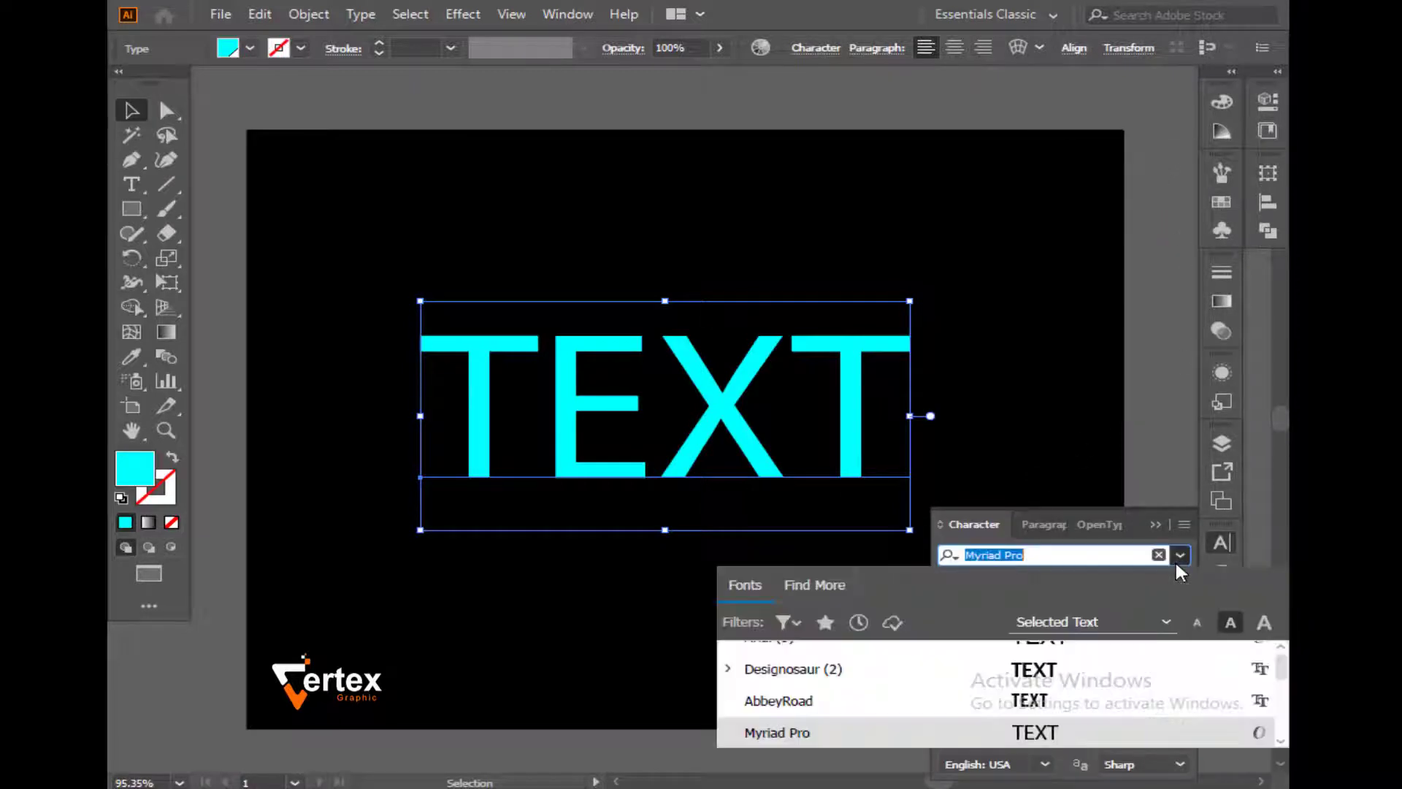
pyautogui.click(1051, 671)
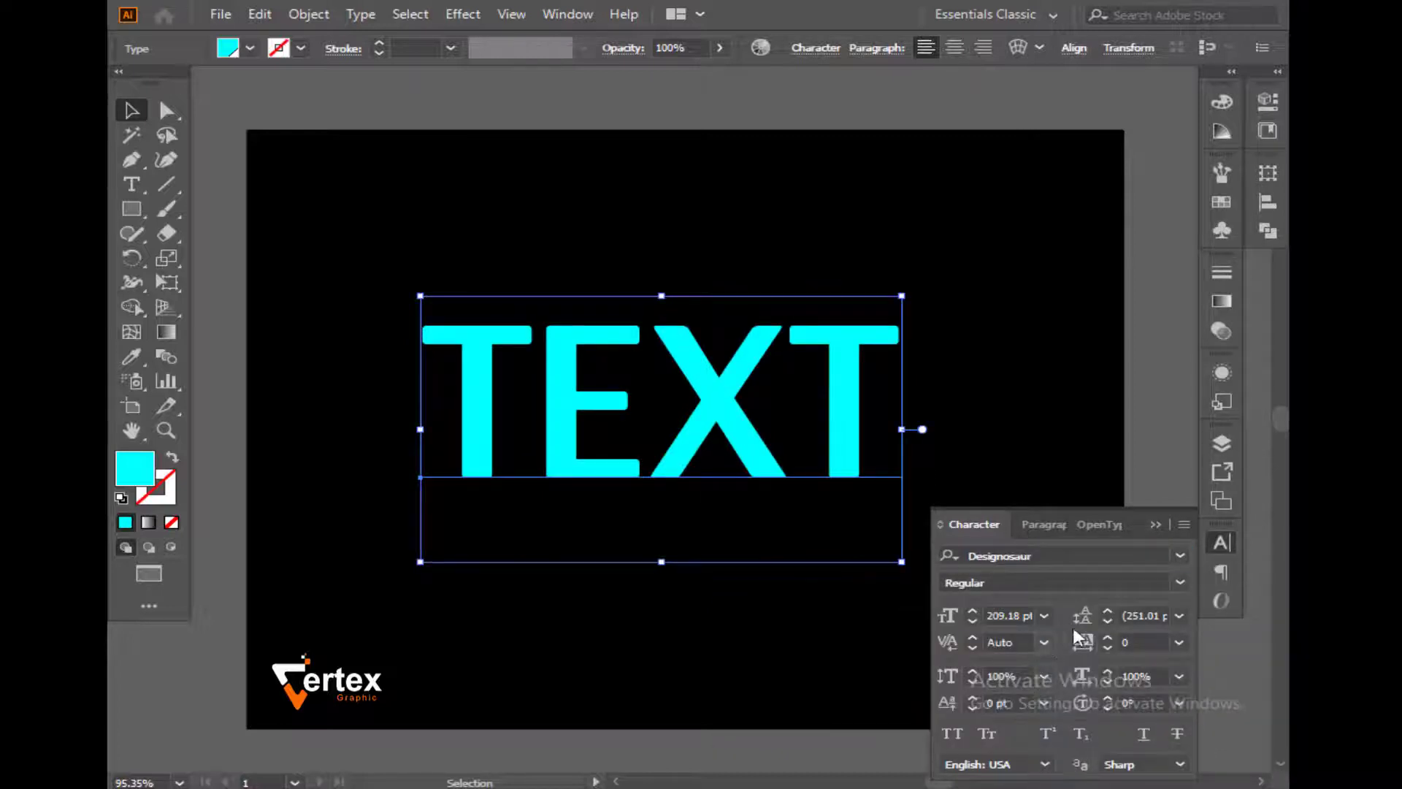
pyautogui.click(1178, 584)
pyautogui.click(1181, 582)
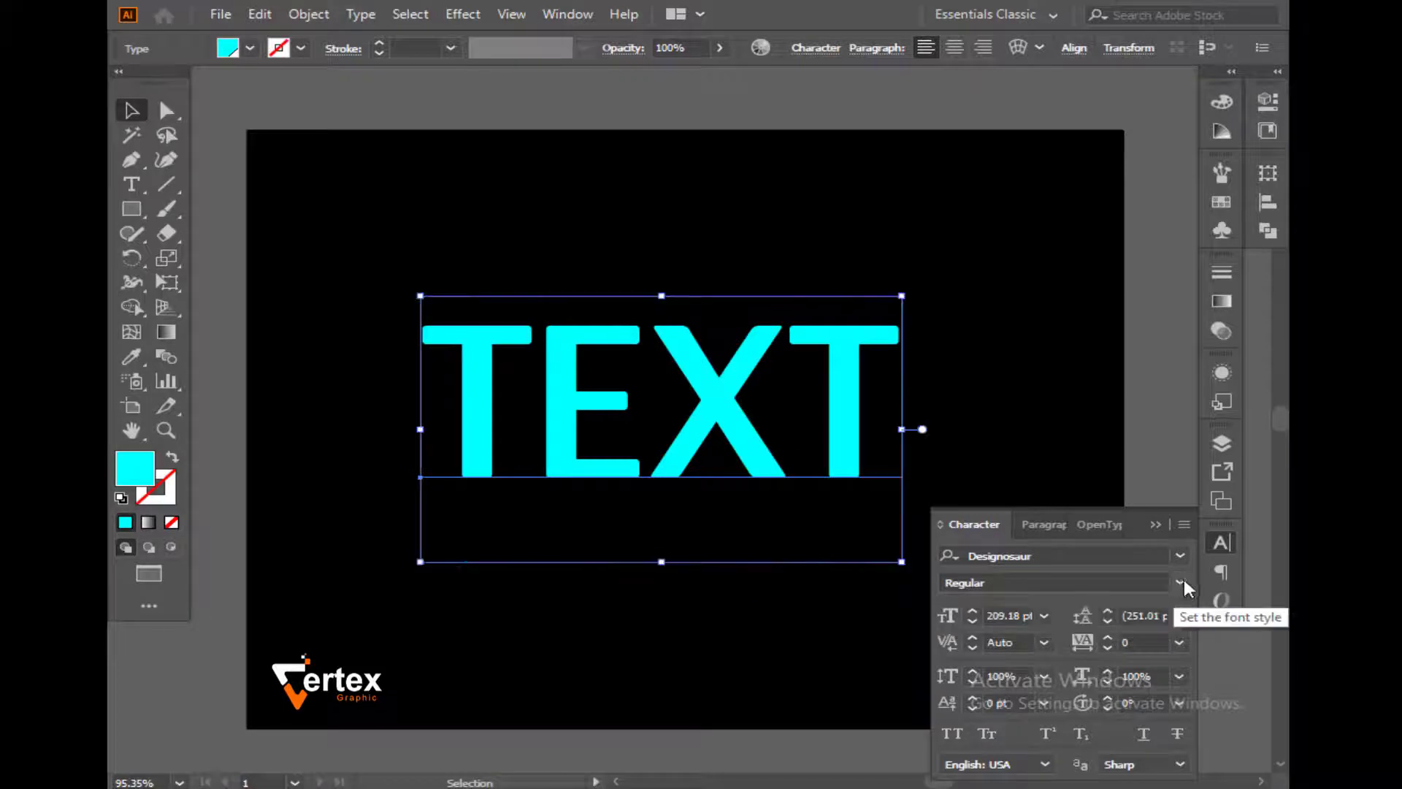
pyautogui.click(1157, 524)
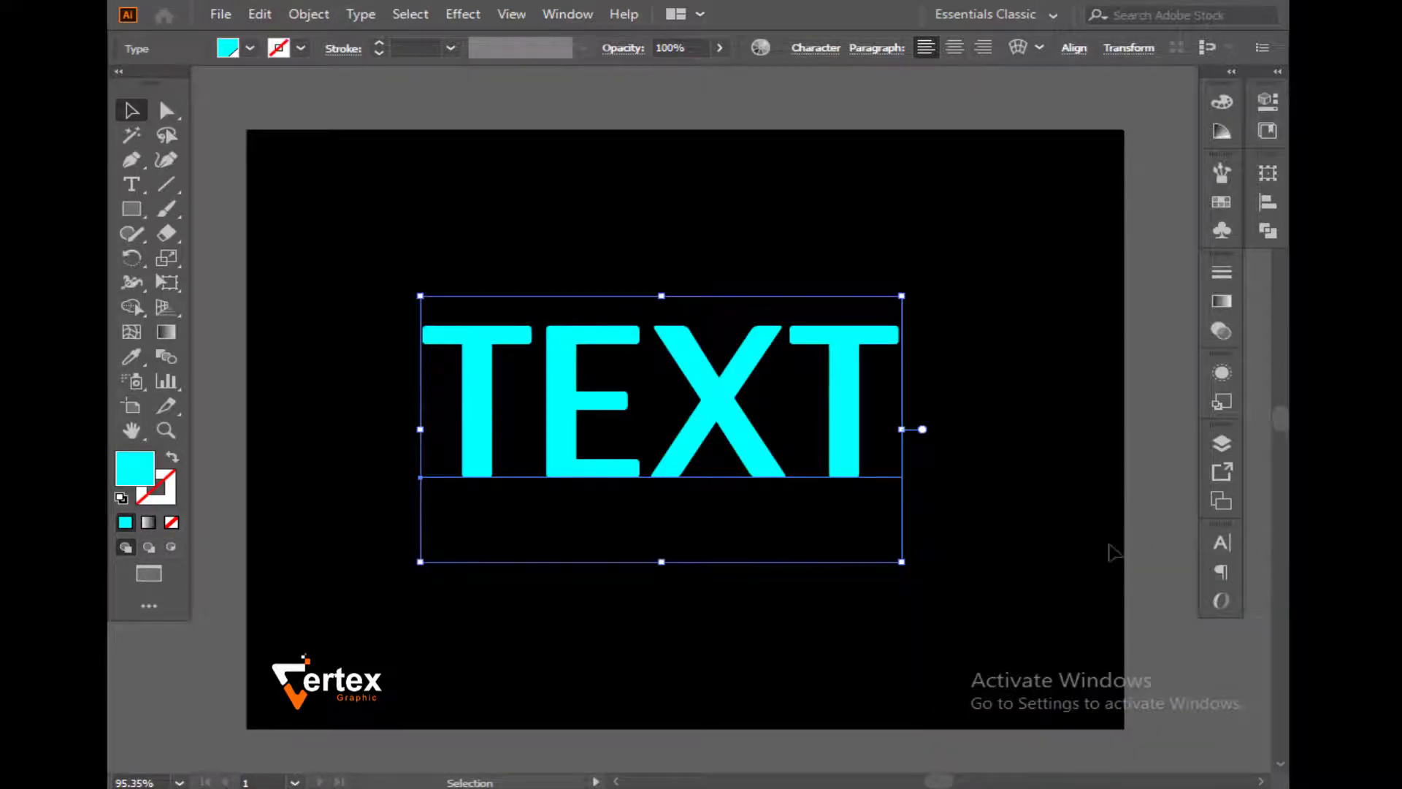
# - Convert the word TEXT to outlines and deselect it
pyautogui.rightClick(766, 419)
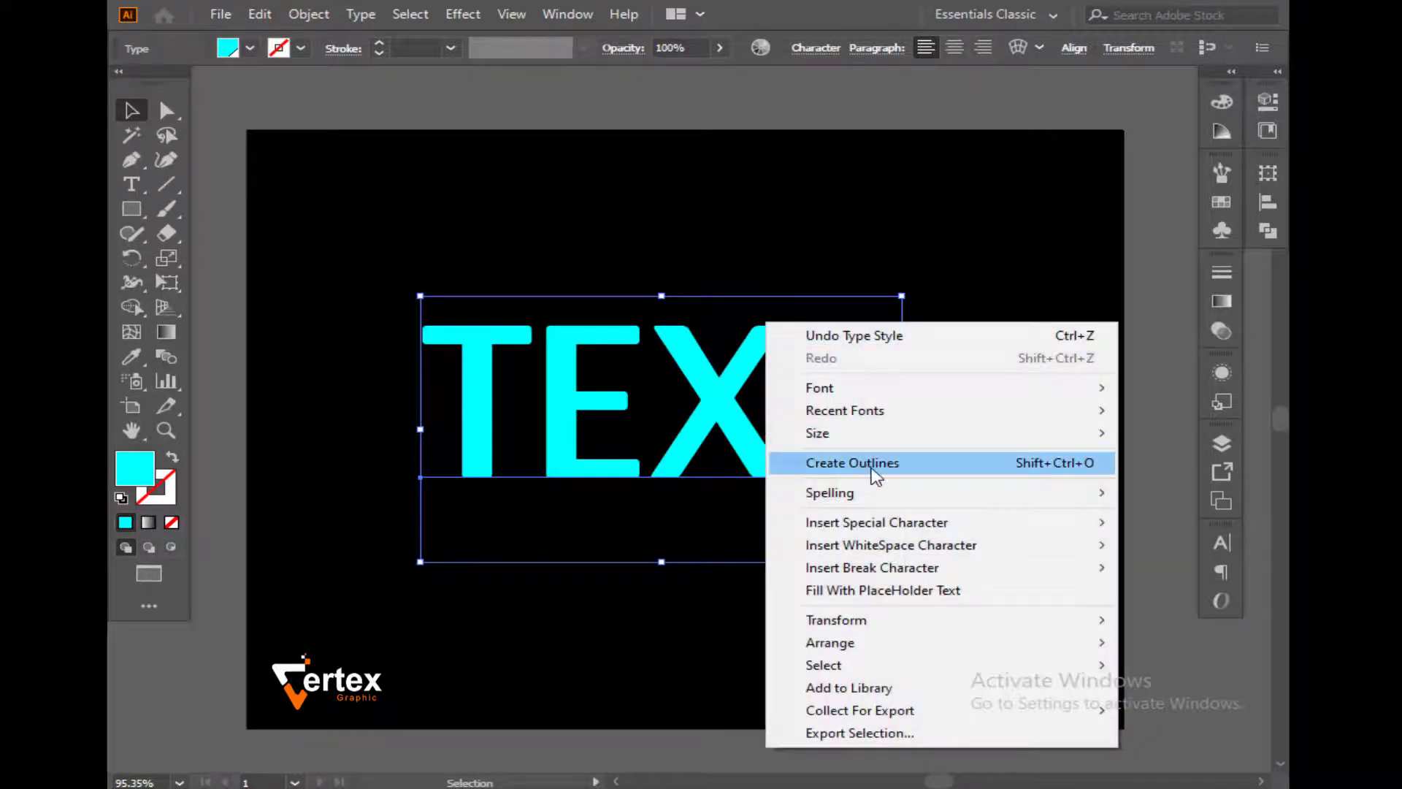
pyautogui.click(871, 466)
pyautogui.click(652, 289)
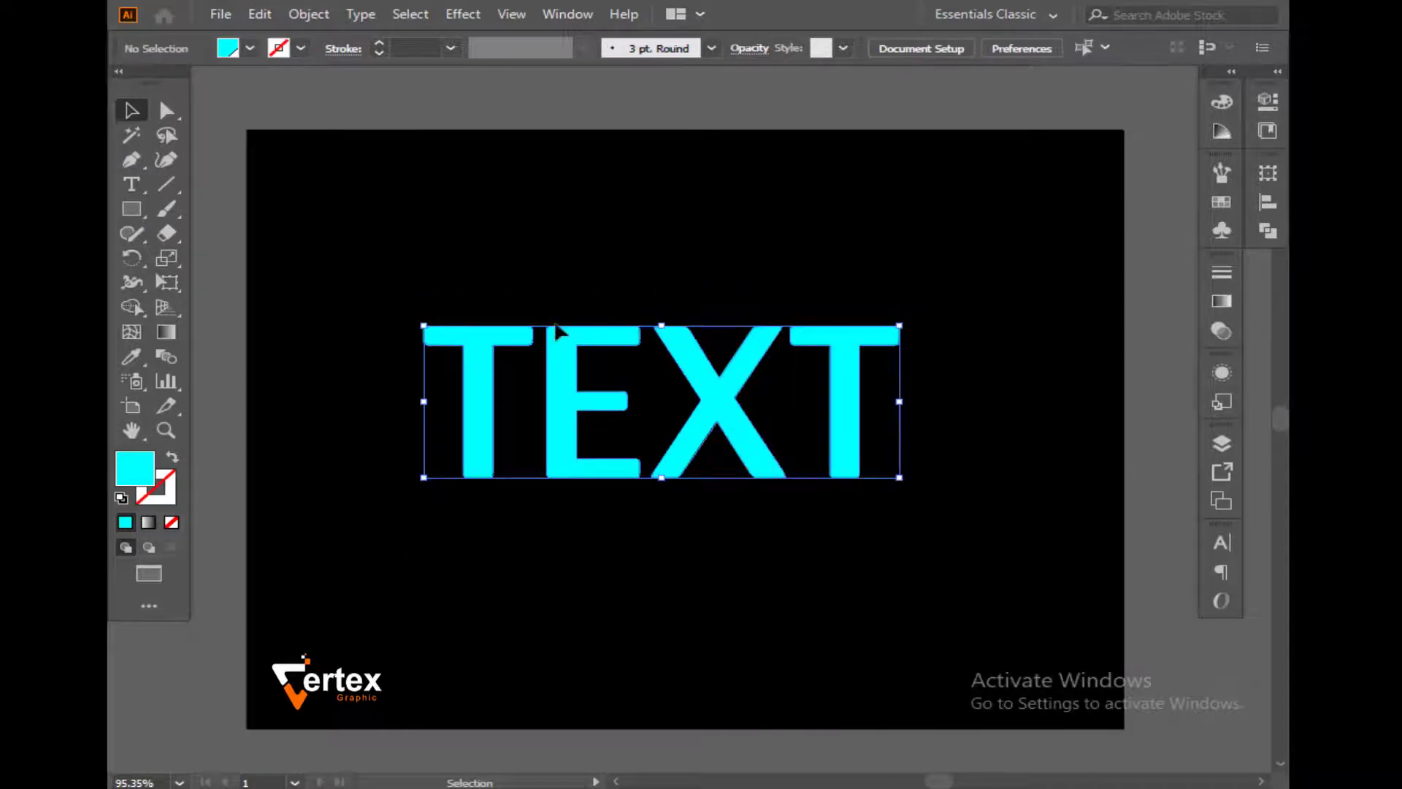
# - Center the outlined TEXT group horizontally and vertically on the artboard
pyautogui.moveTo(381, 267); pyautogui.dragTo(1052, 491)
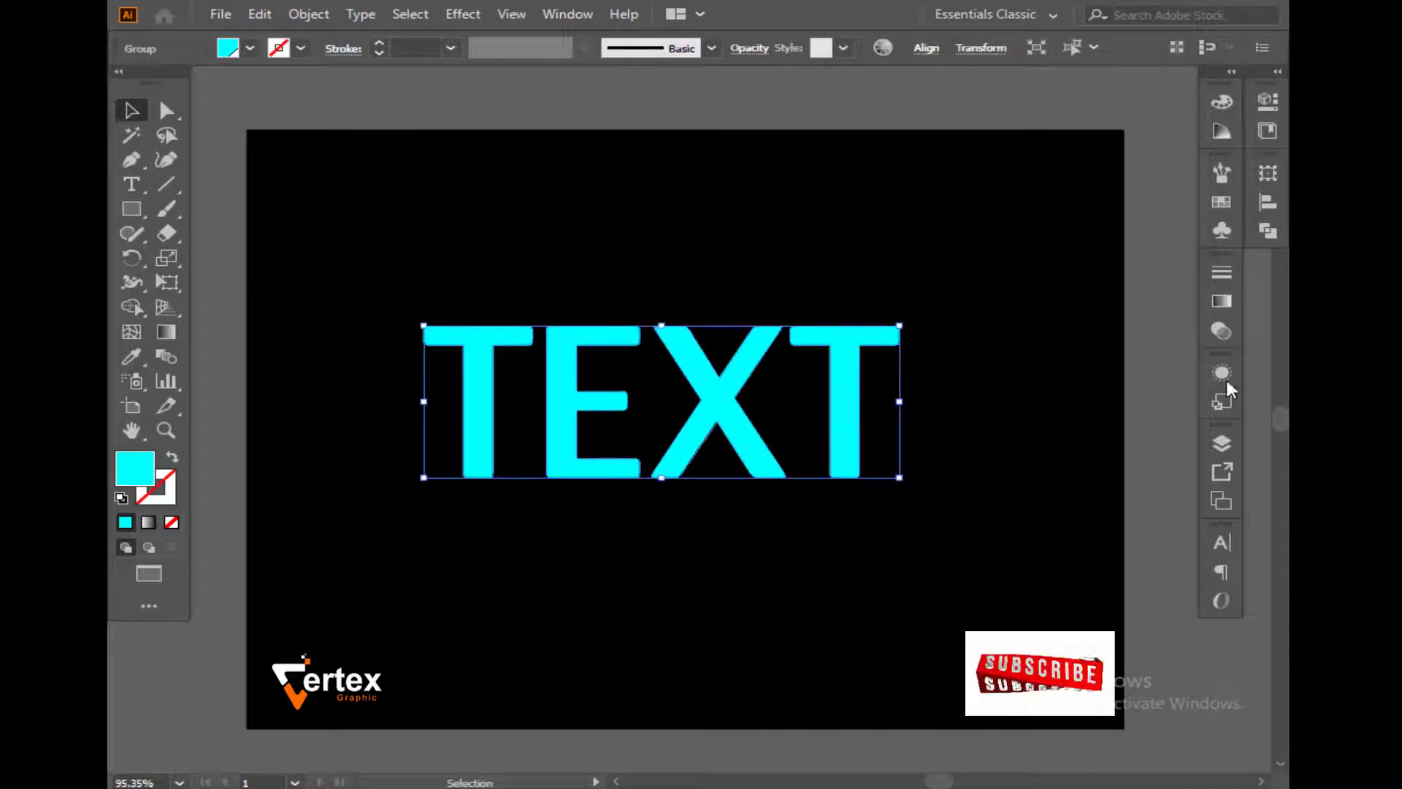
pyautogui.click(1268, 204)
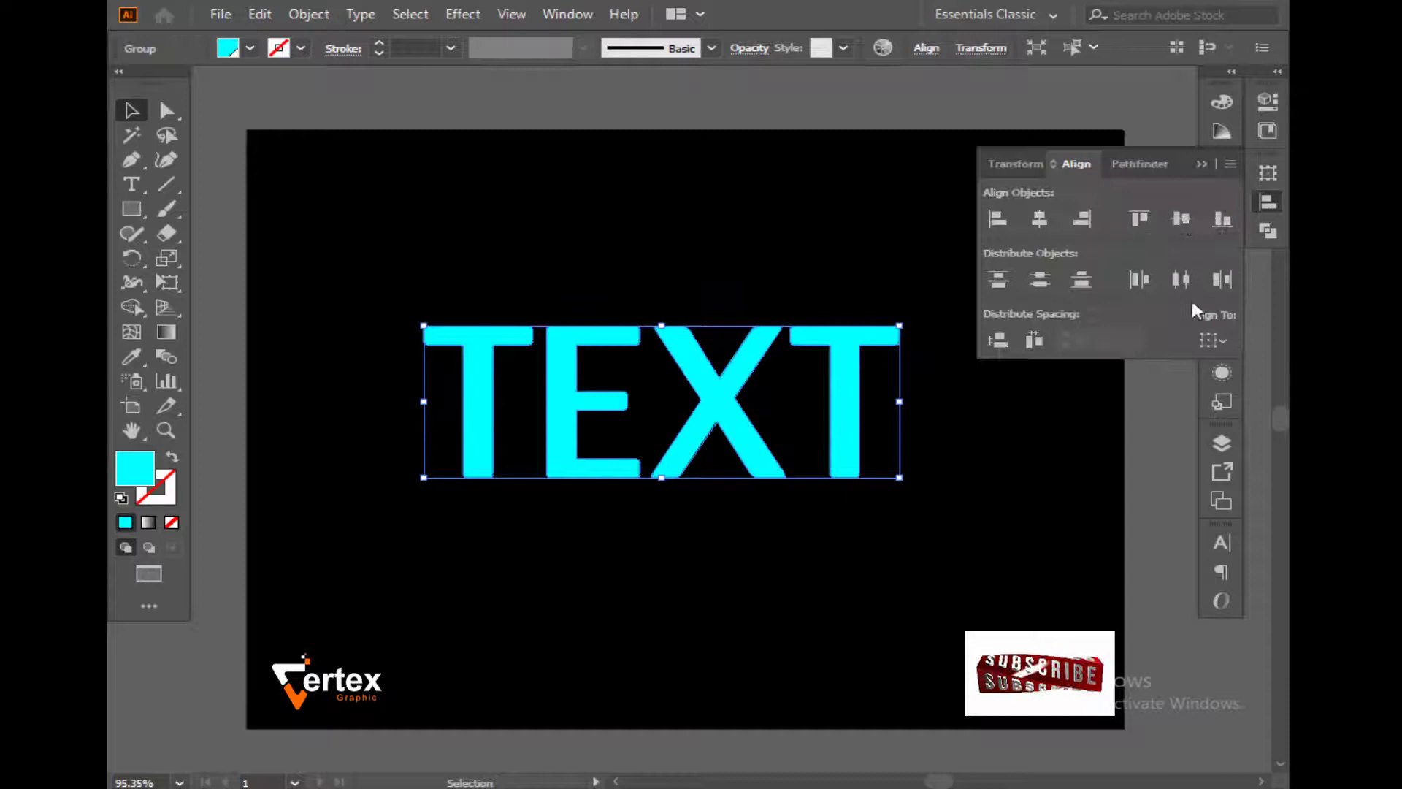
pyautogui.click(1214, 340)
pyautogui.click(1158, 409)
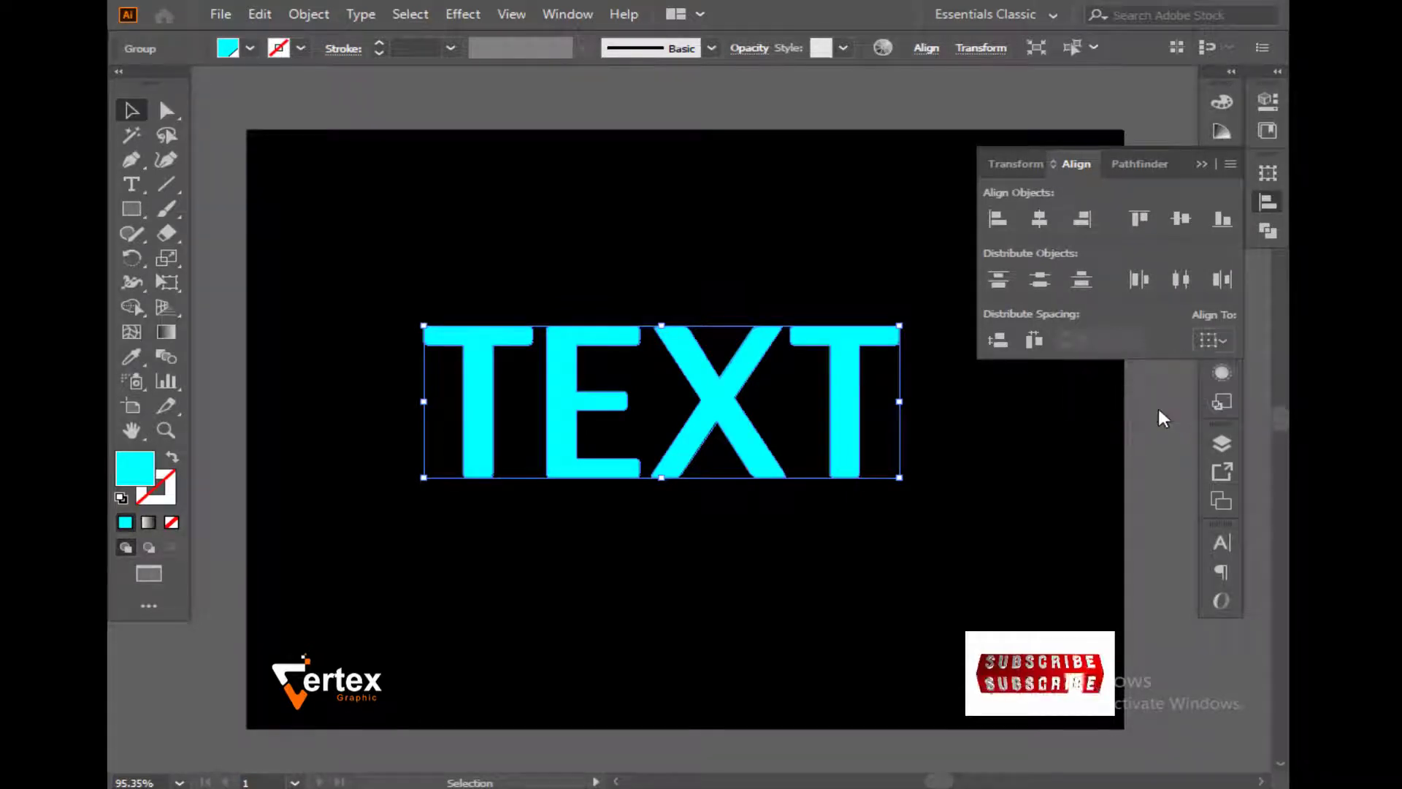
pyautogui.click(1039, 218)
pyautogui.click(1181, 219)
pyautogui.click(1202, 164)
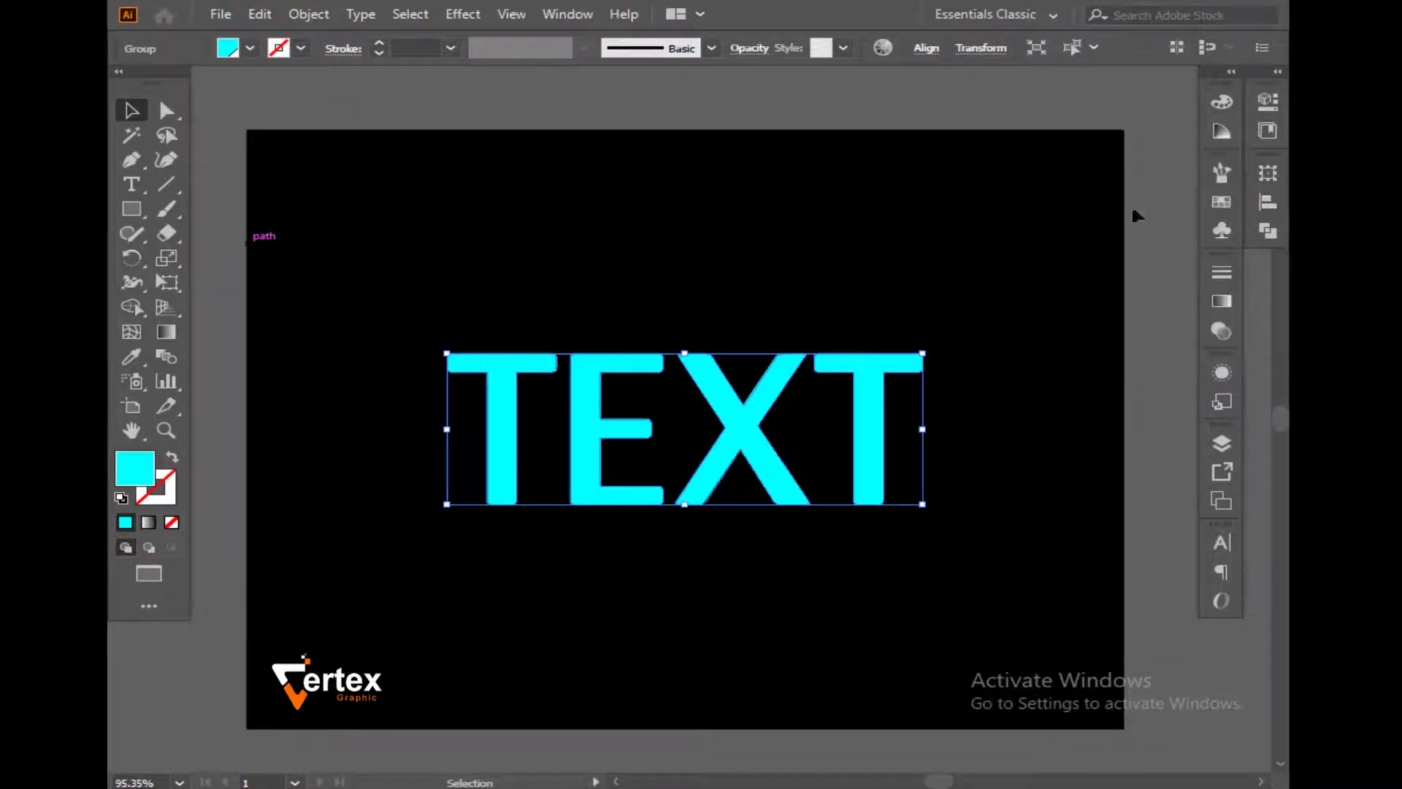
# - Offset the outlined TEXT group's path by -8 pt with Miter joins, a miter limit of 4 and the preview enabled
pyautogui.click(933, 265)
pyautogui.moveTo(411, 286); pyautogui.dragTo(995, 458)
pyautogui.click(306, 13)
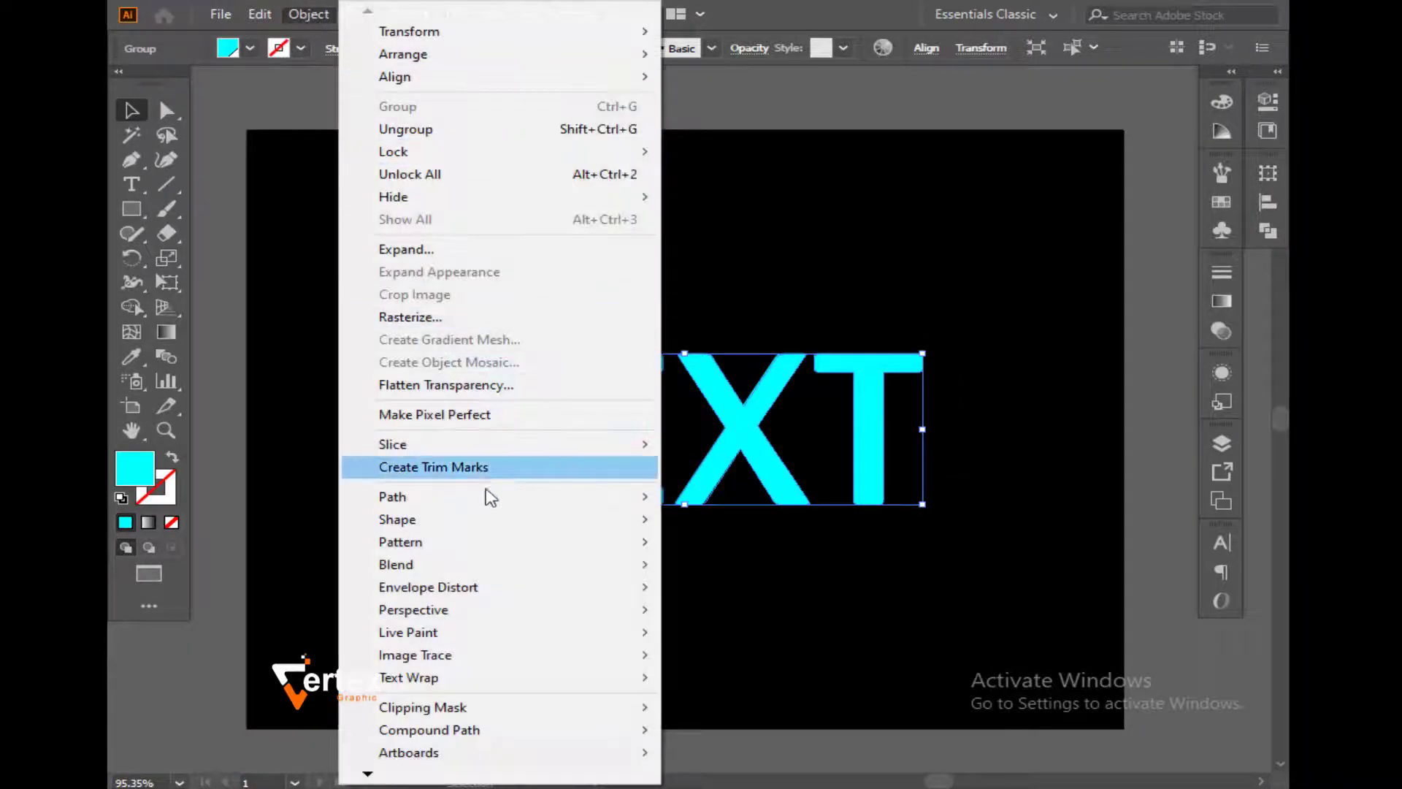
pyautogui.moveTo(537, 502)
pyautogui.click(788, 570)
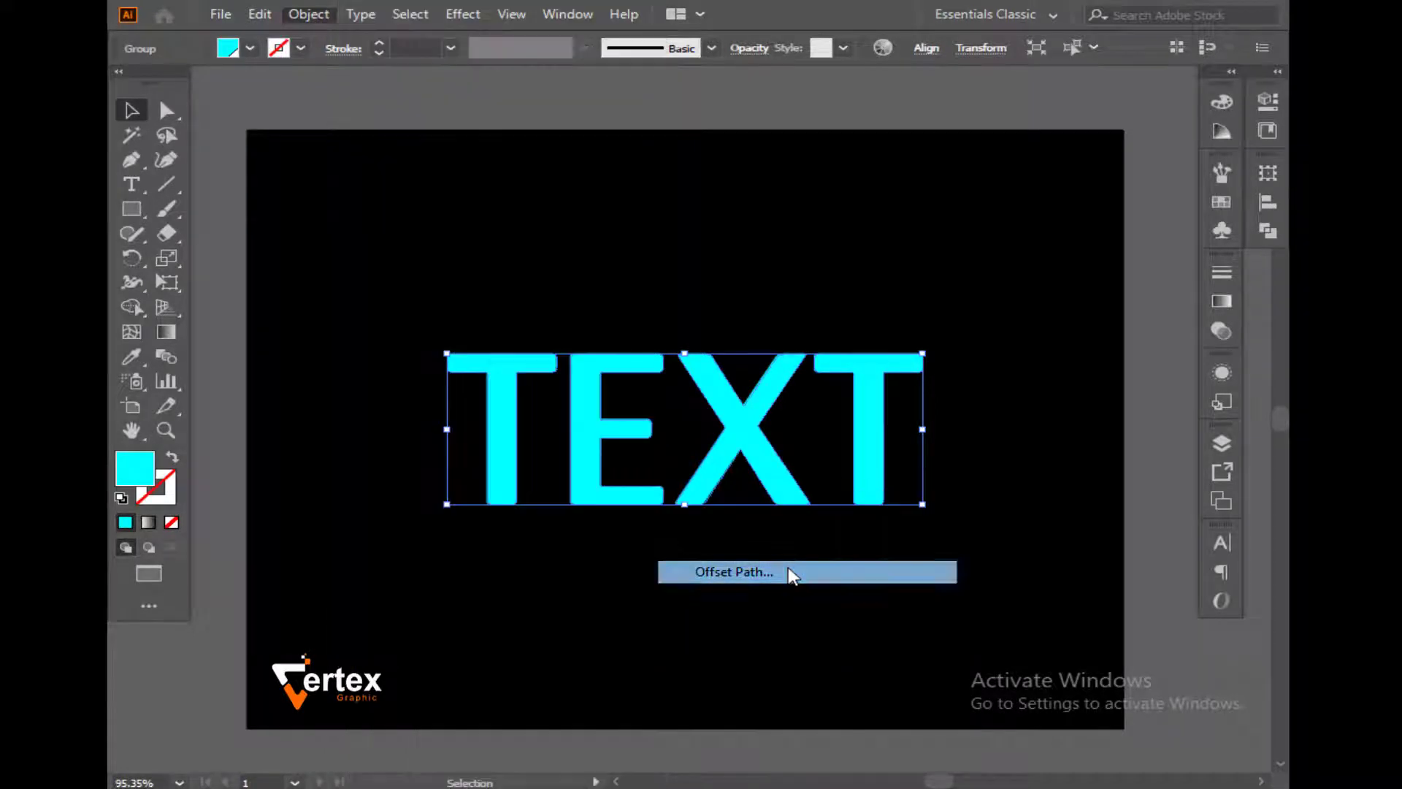
pyautogui.click(838, 317)
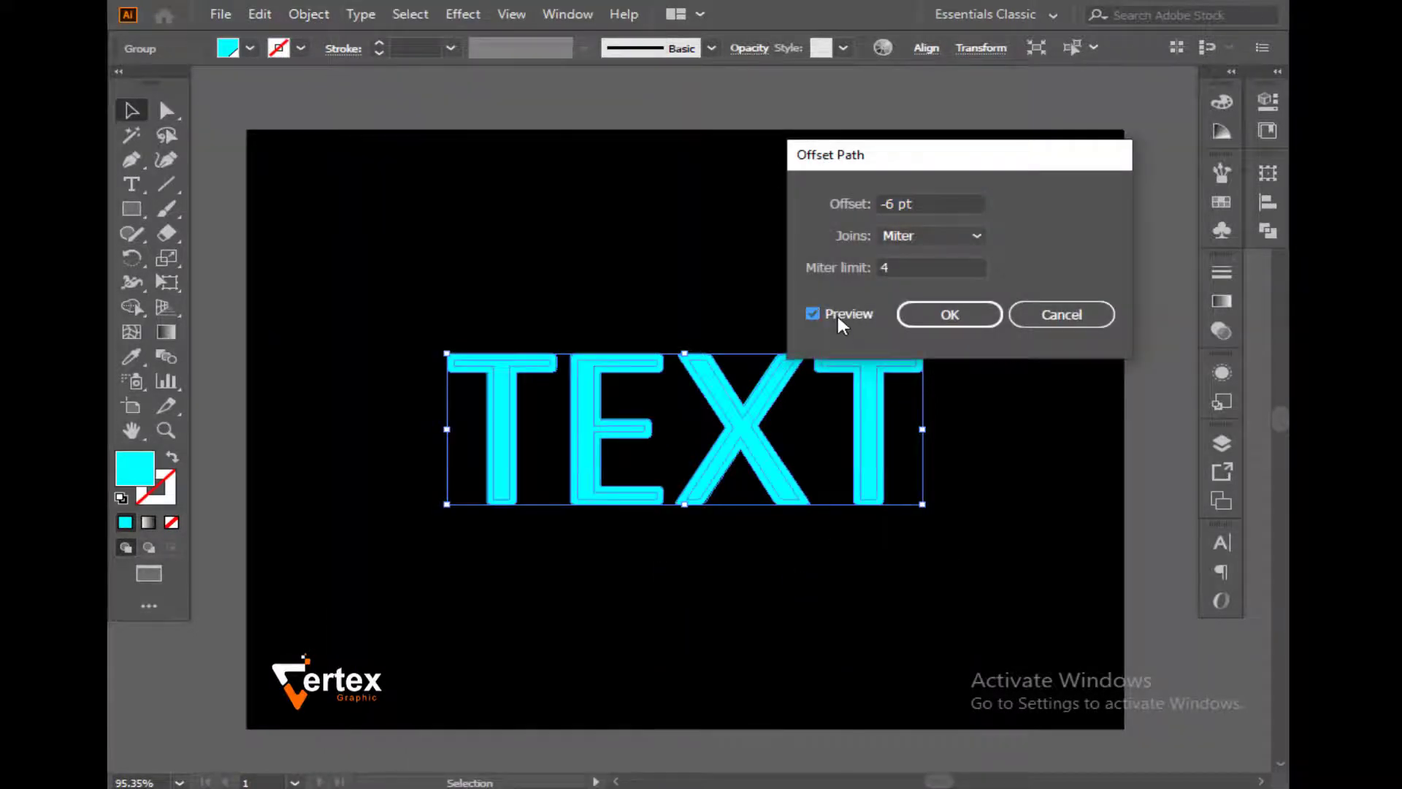
pyautogui.press('Down')
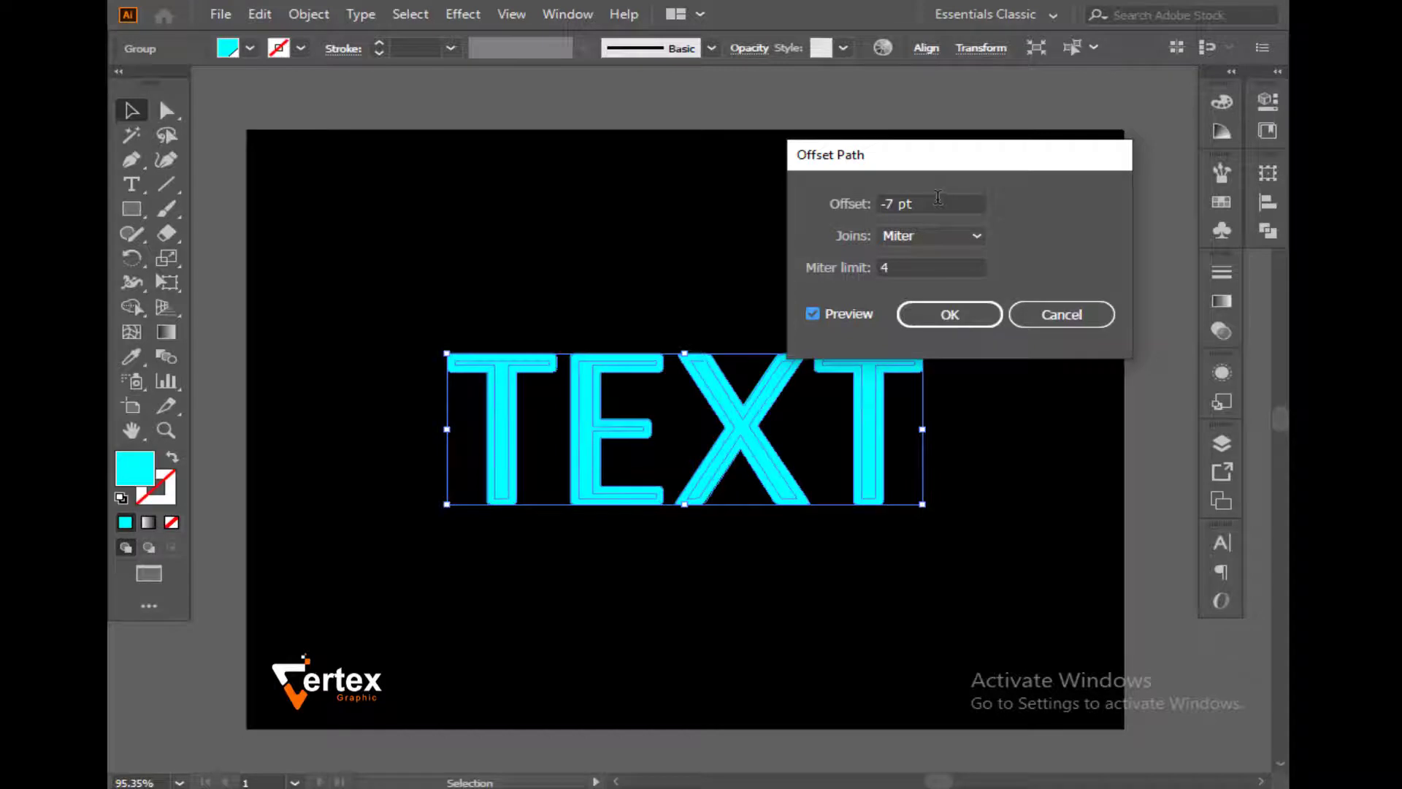
pyautogui.press('Down')
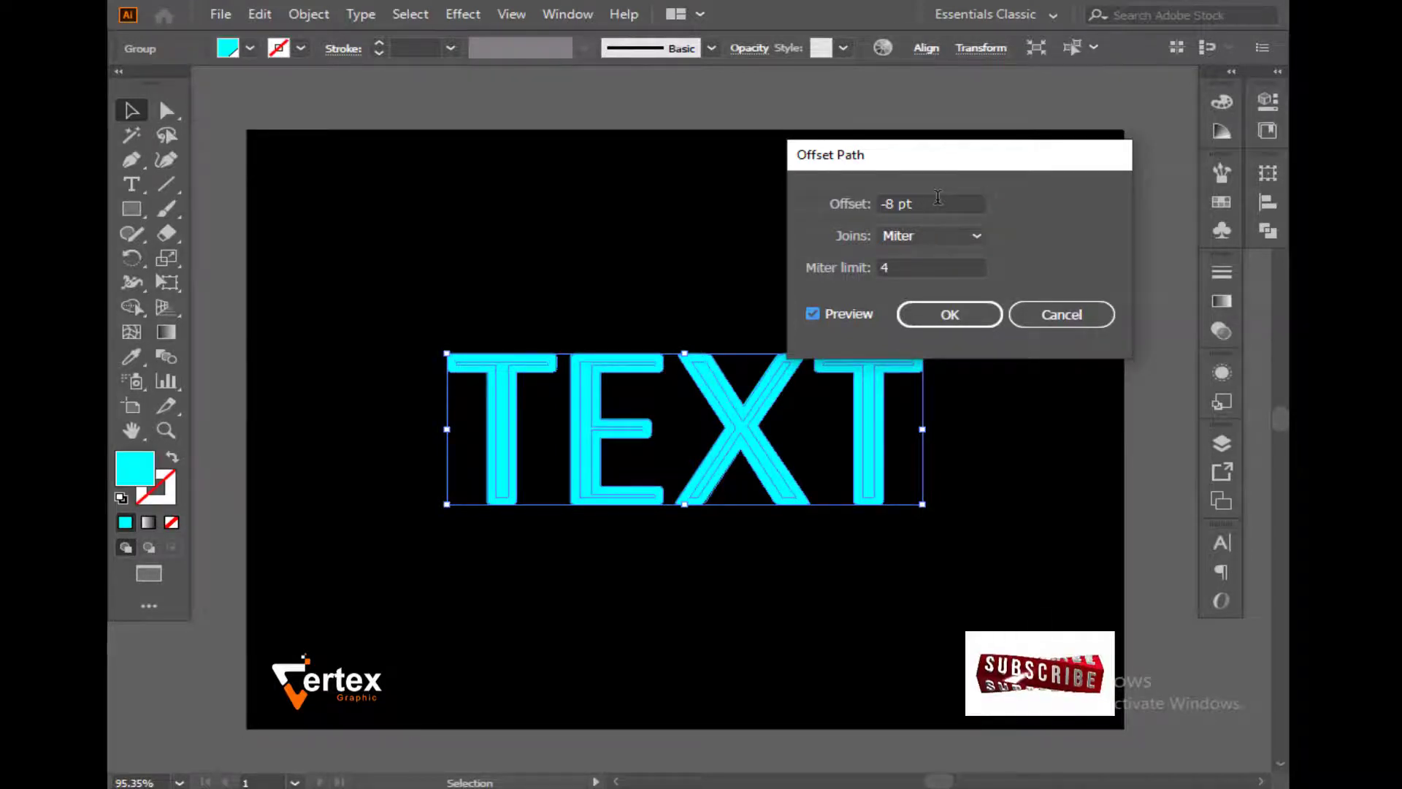
pyautogui.click(979, 314)
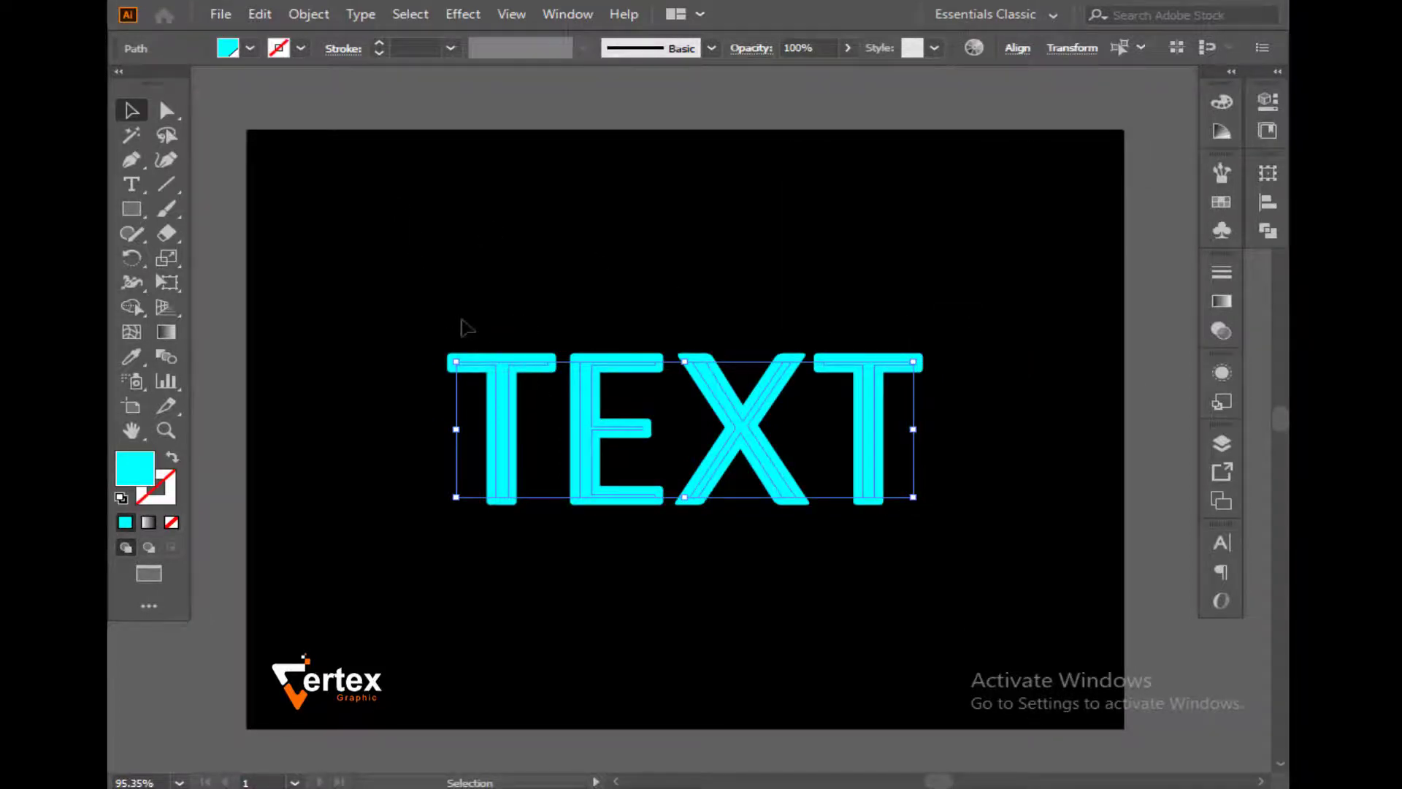
# - Ungroup the TEXT letters and their inset offset paths, and clear the selection
pyautogui.moveTo(436, 305); pyautogui.dragTo(883, 483)
pyautogui.rightClick(703, 408)
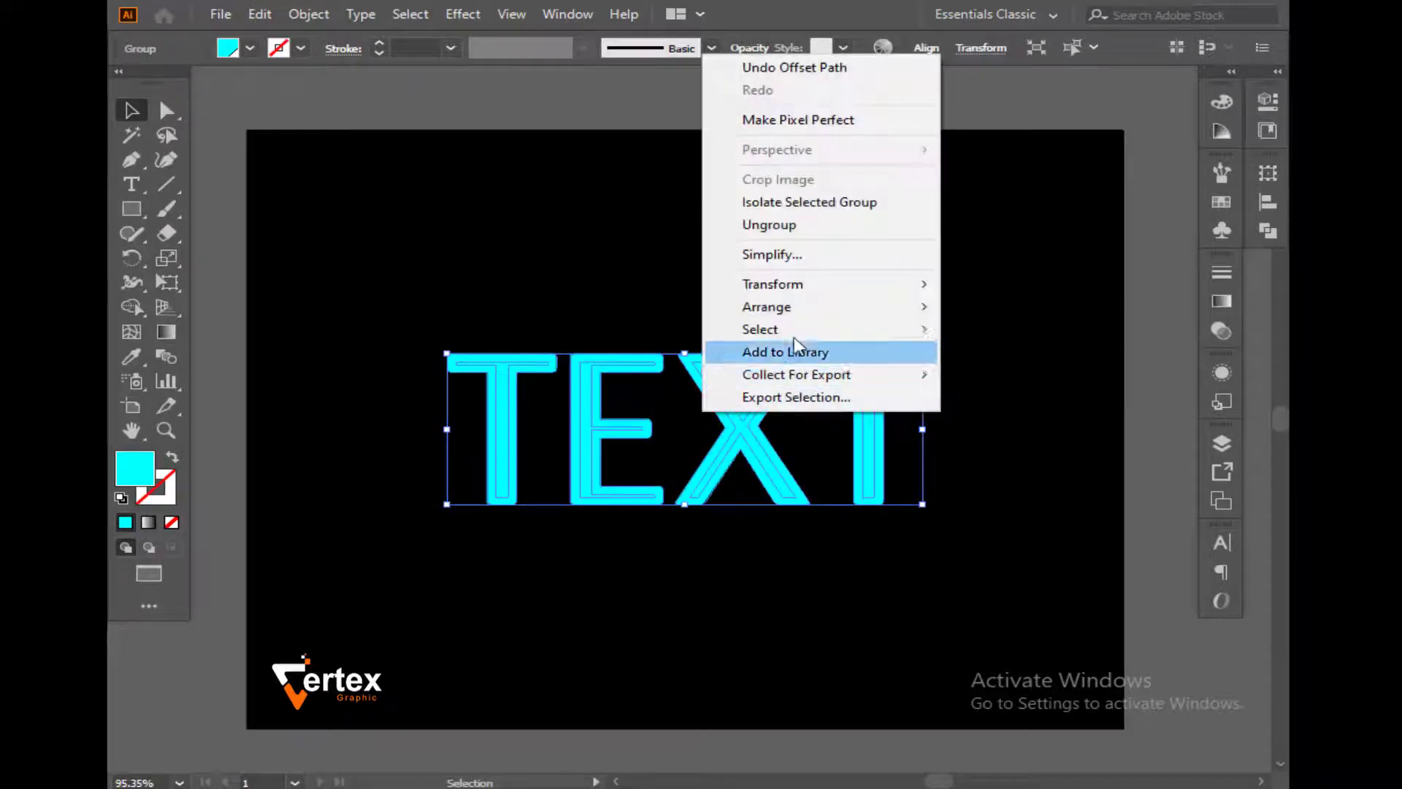
pyautogui.click(802, 231)
pyautogui.click(801, 238)
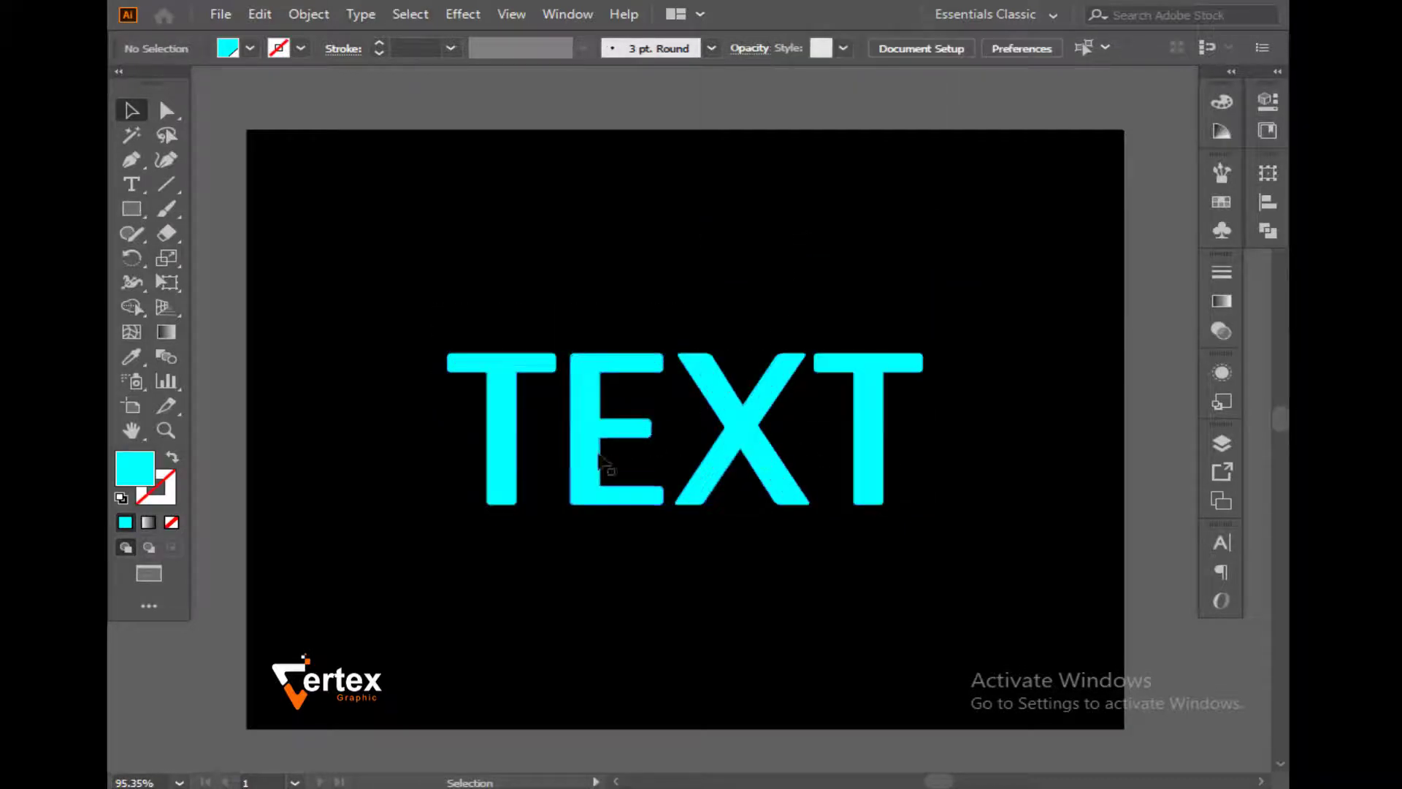
# - Group the thin inner offset paths of all four letters T, E, X and T
pyautogui.click(505, 435)
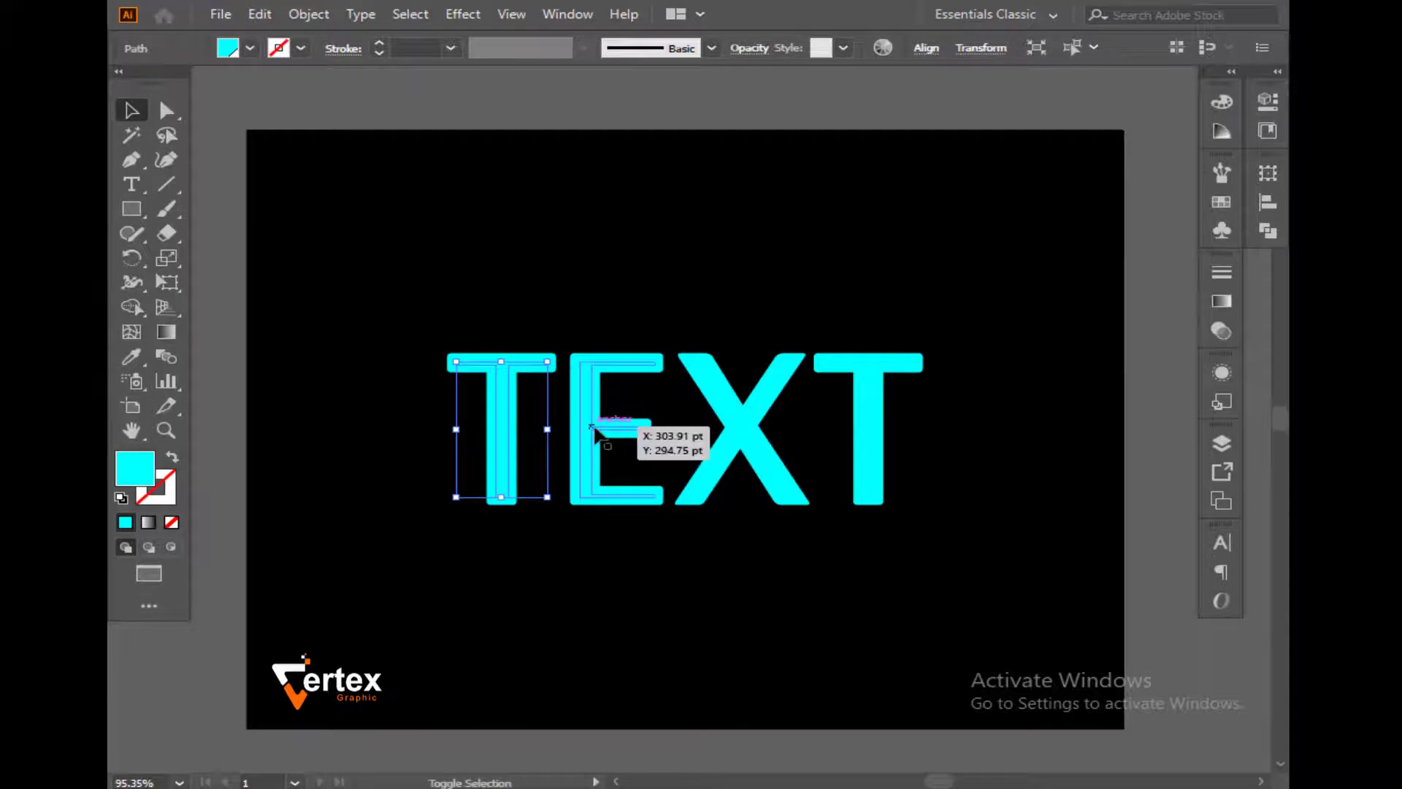
pyautogui.keyDown('shift'); pyautogui.click(620, 427); pyautogui.keyUp('shift')
pyautogui.keyDown('shift'); pyautogui.click(753, 436); pyautogui.keyUp('shift')
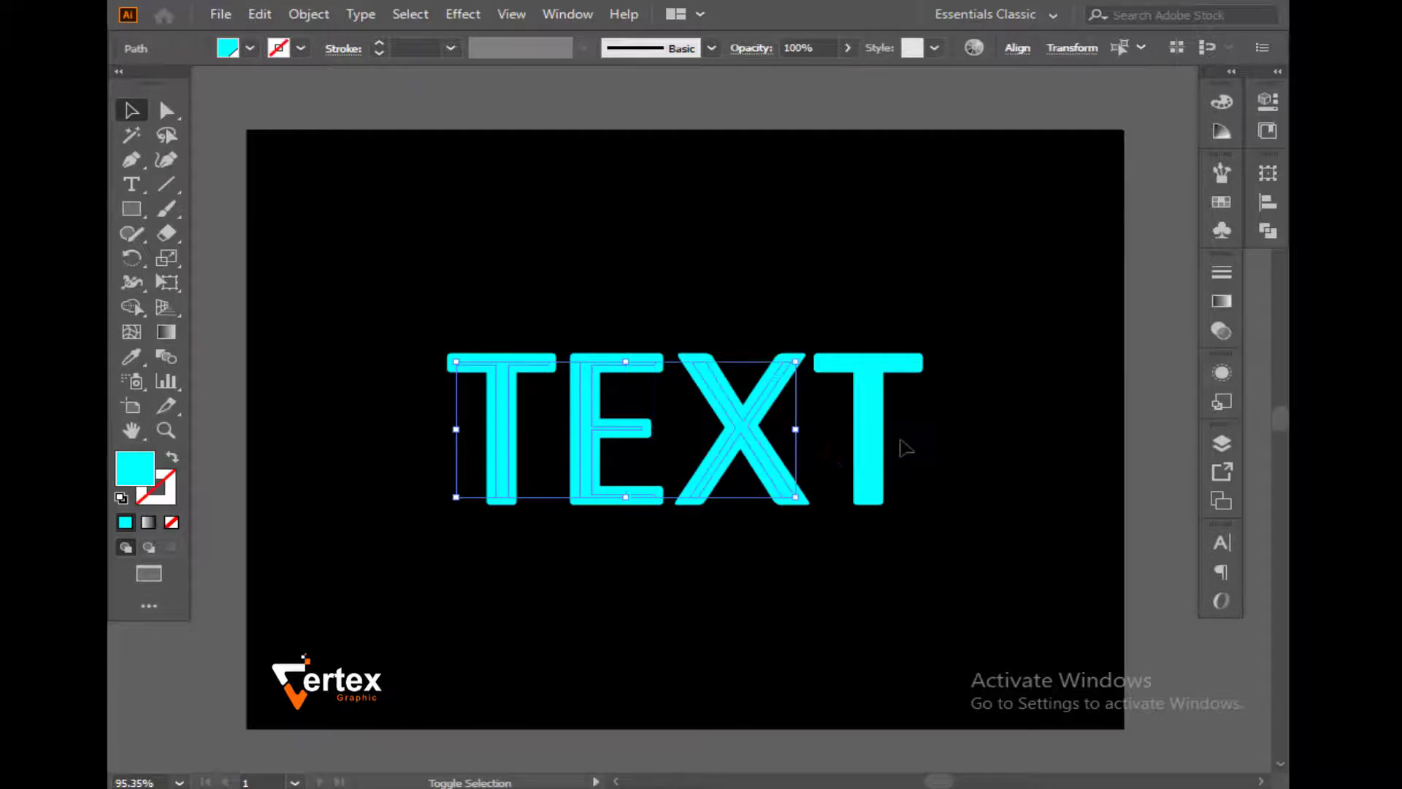
pyautogui.keyDown('shift'); pyautogui.click(874, 438); pyautogui.keyUp('shift')
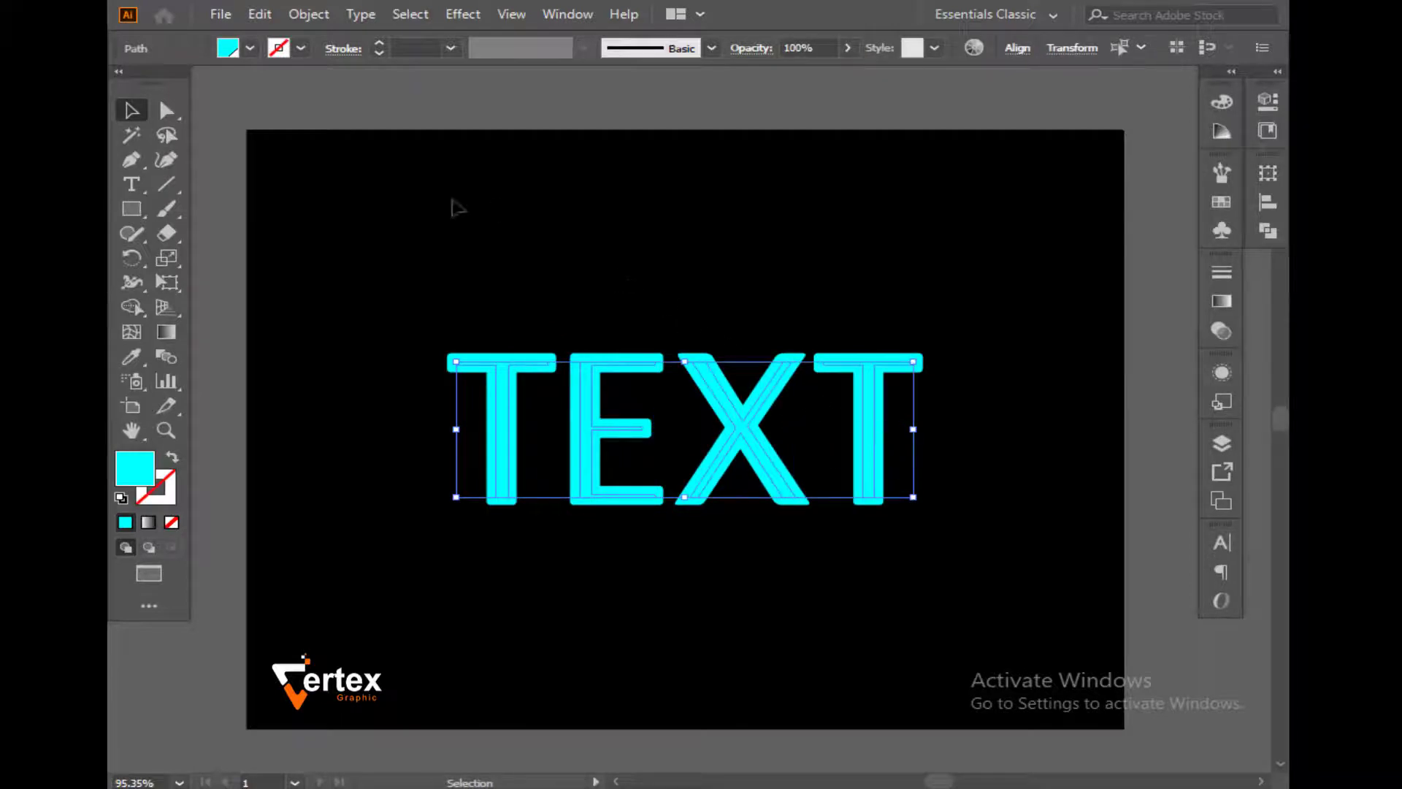
pyautogui.click(319, 11)
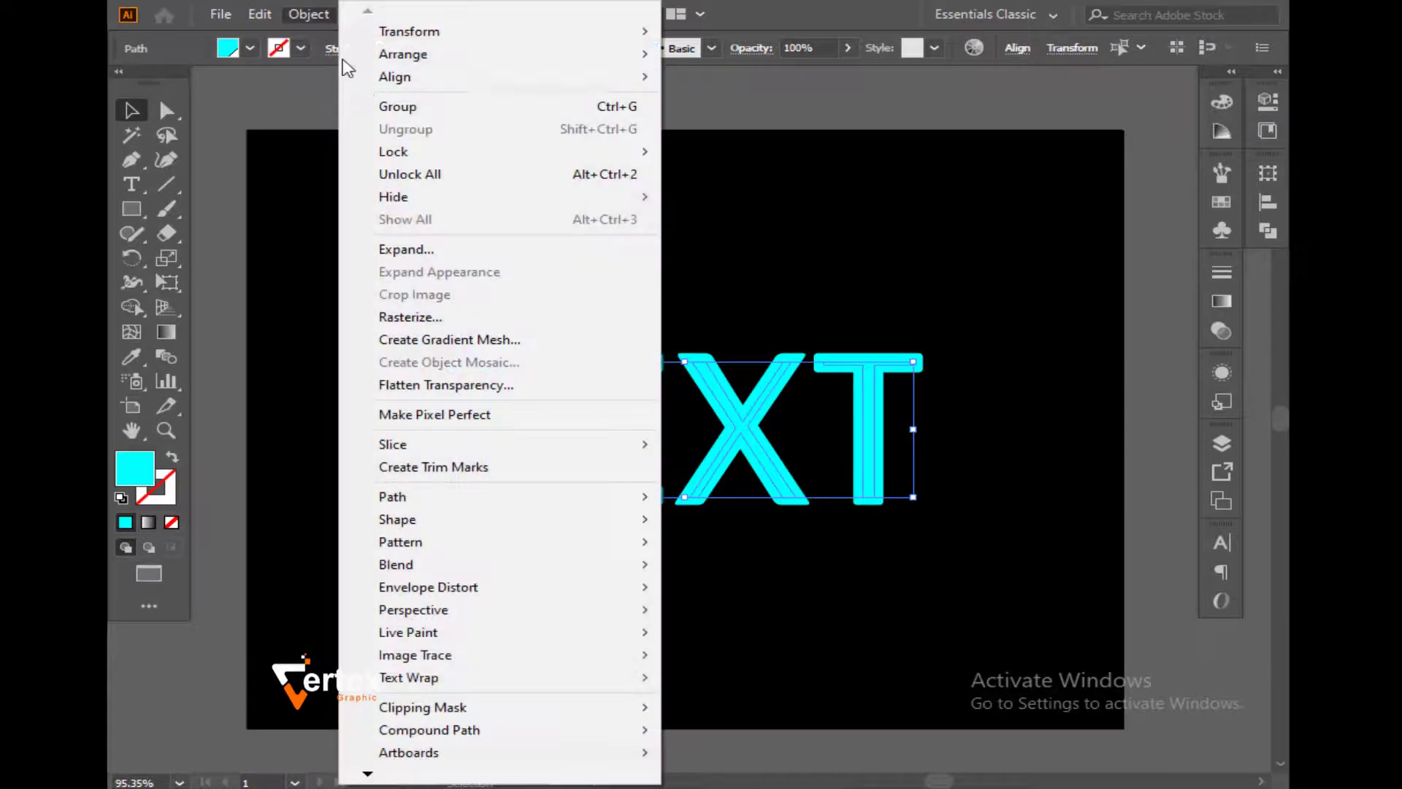
pyautogui.click(376, 106)
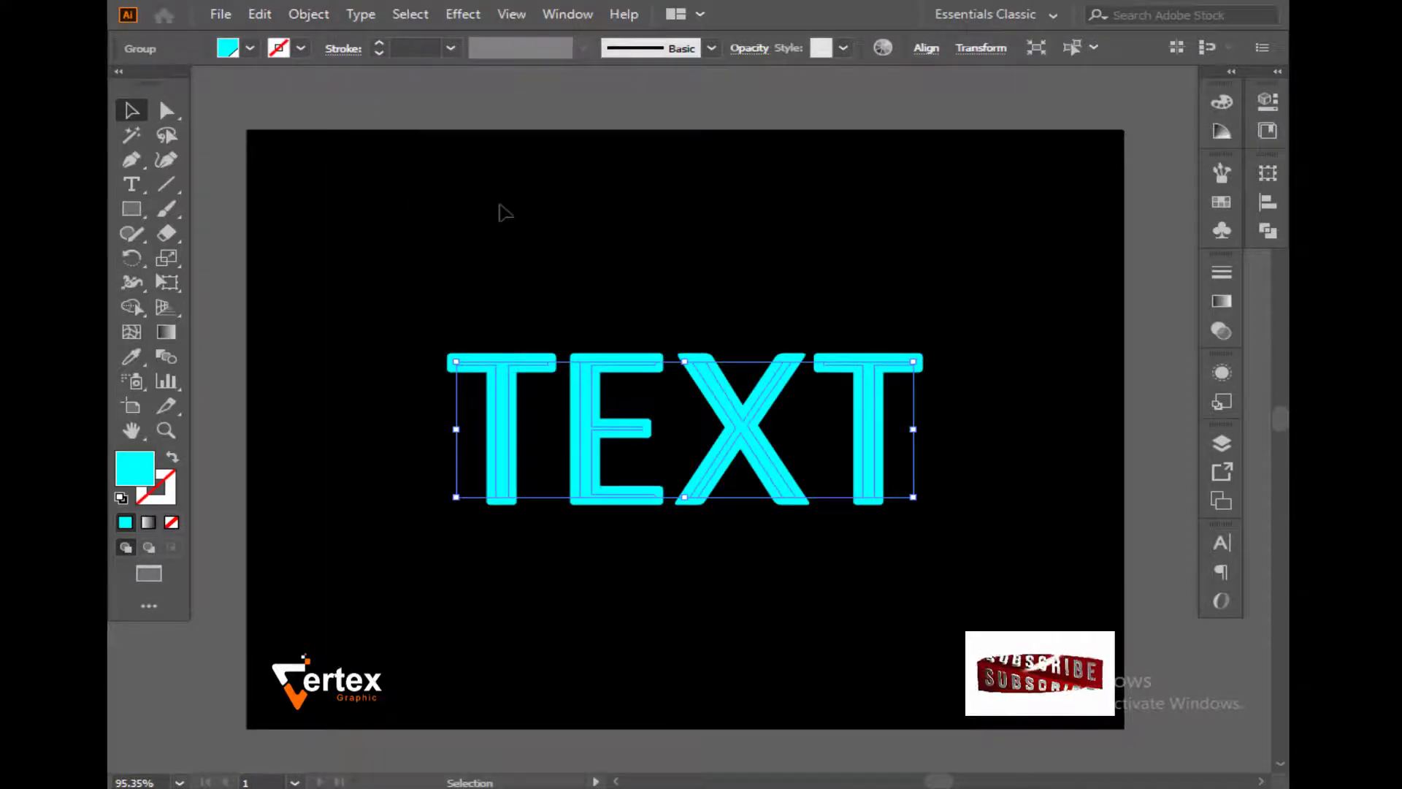
# - Move the thin inner TEXT group straight down until it sits clear below the thick letters
pyautogui.hotkey('shift', 'Down')
pyautogui.hotkey('shift', 'Down')
pyautogui.hotkey('shift', 'Down')
pyautogui.hotkey('shift', 'Down')
pyautogui.hotkey('shift', 'Down')
pyautogui.hotkey('shift', 'Down')
pyautogui.hotkey('shift', 'Down')
pyautogui.hotkey('shift', 'Down')
pyautogui.hotkey('shift', 'Down')
pyautogui.hotkey('shift', 'Down')
pyautogui.hotkey('shift', 'Down')
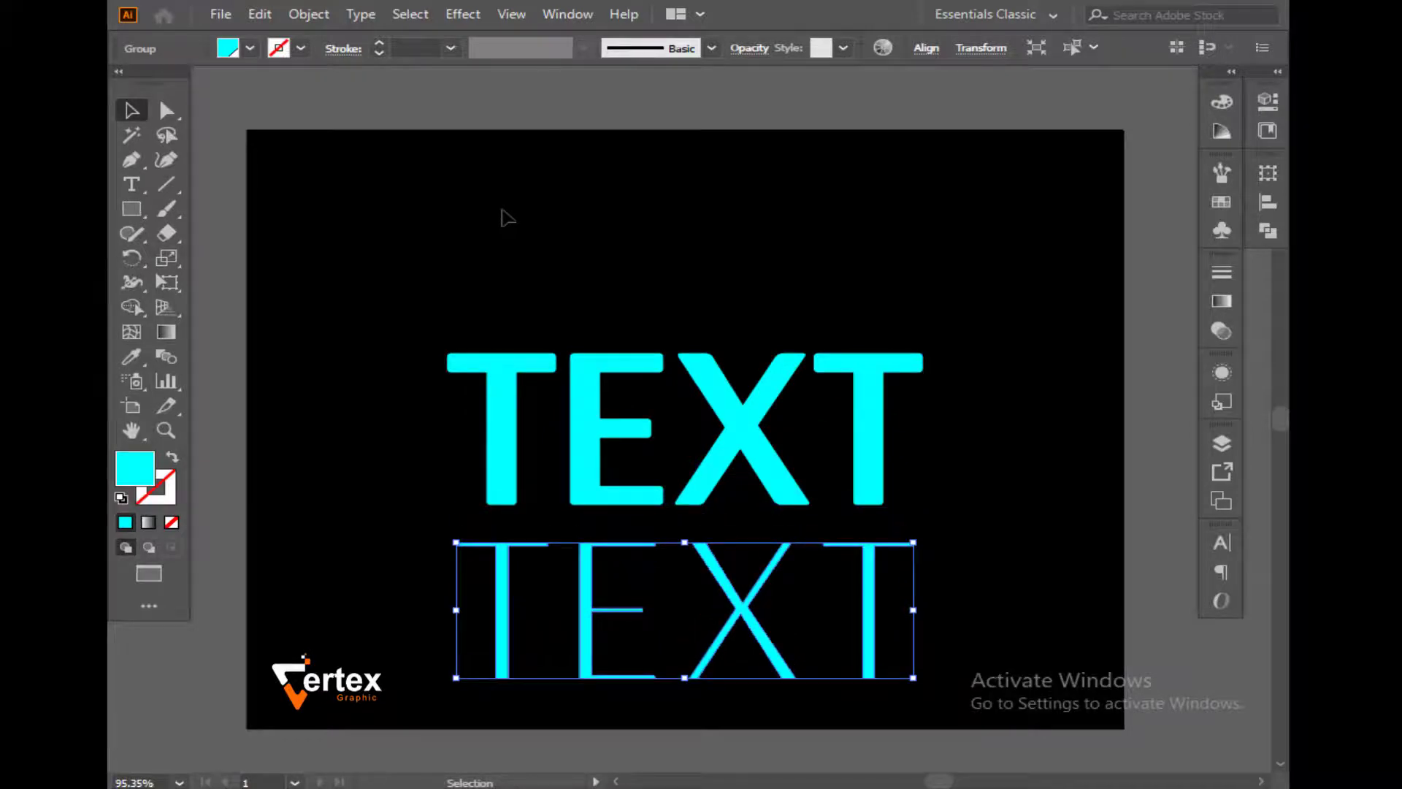
# - Group the four thick original TEXT letters separately from the thin copy below
pyautogui.moveTo(366, 241); pyautogui.dragTo(959, 447)
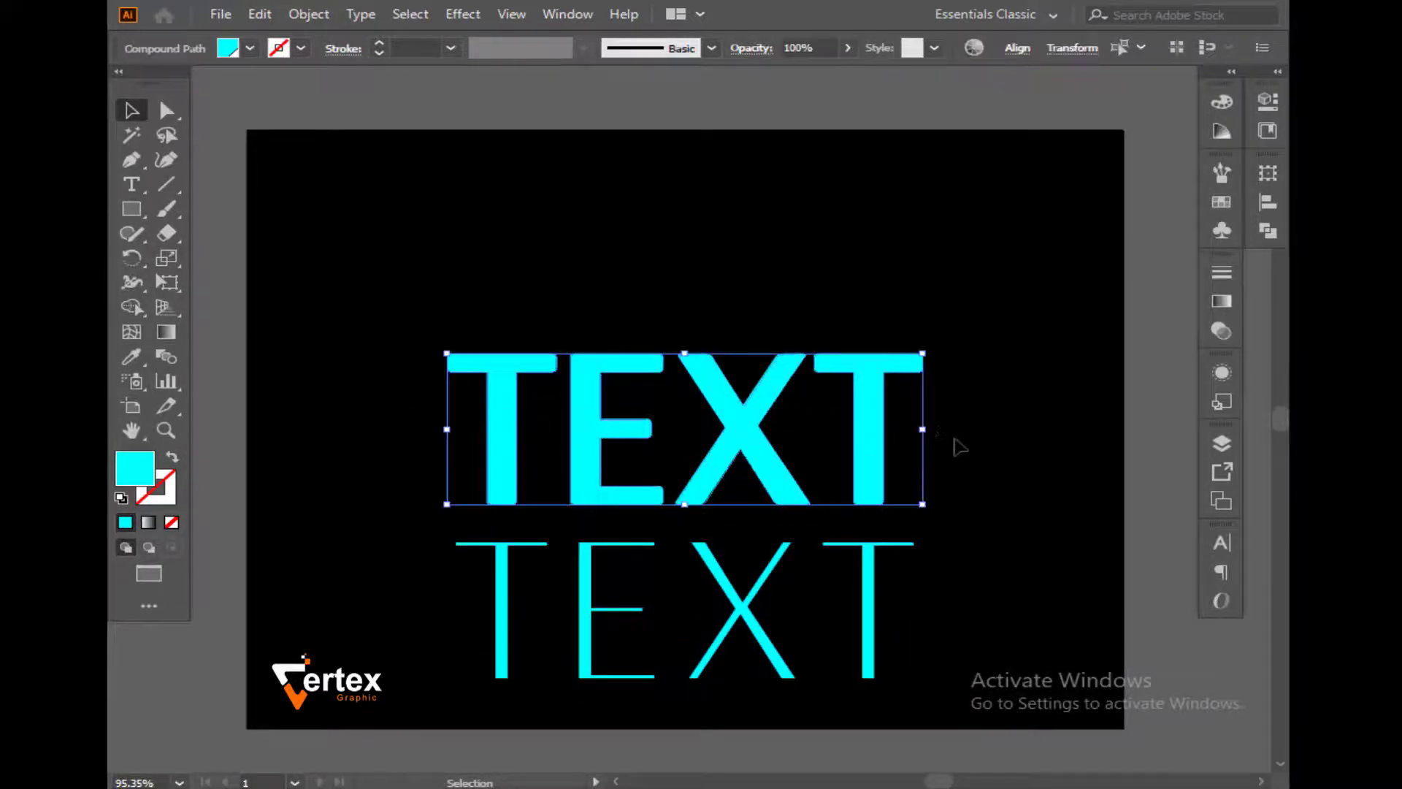
pyautogui.press('a')
pyautogui.press('v')
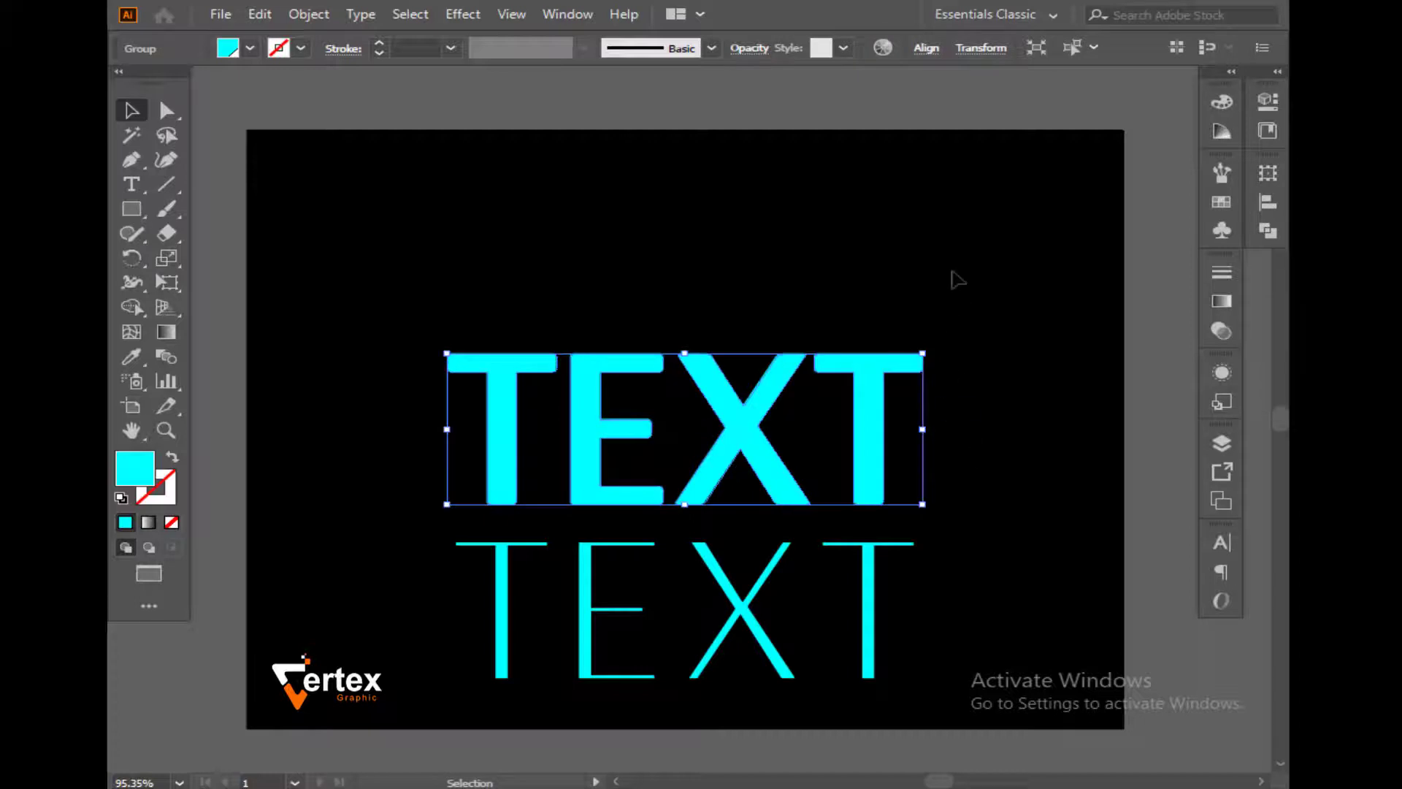
pyautogui.click(956, 278)
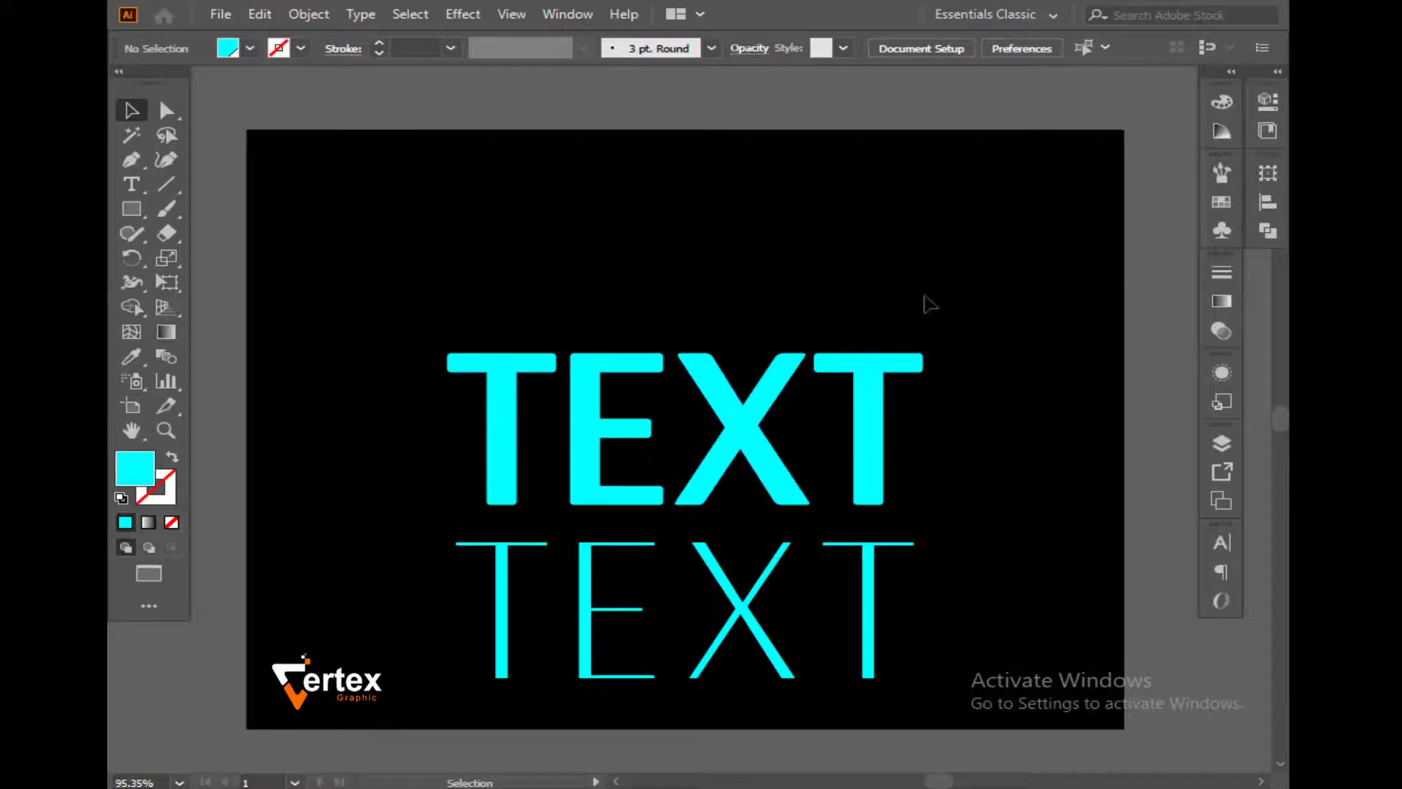
pyautogui.click(747, 613)
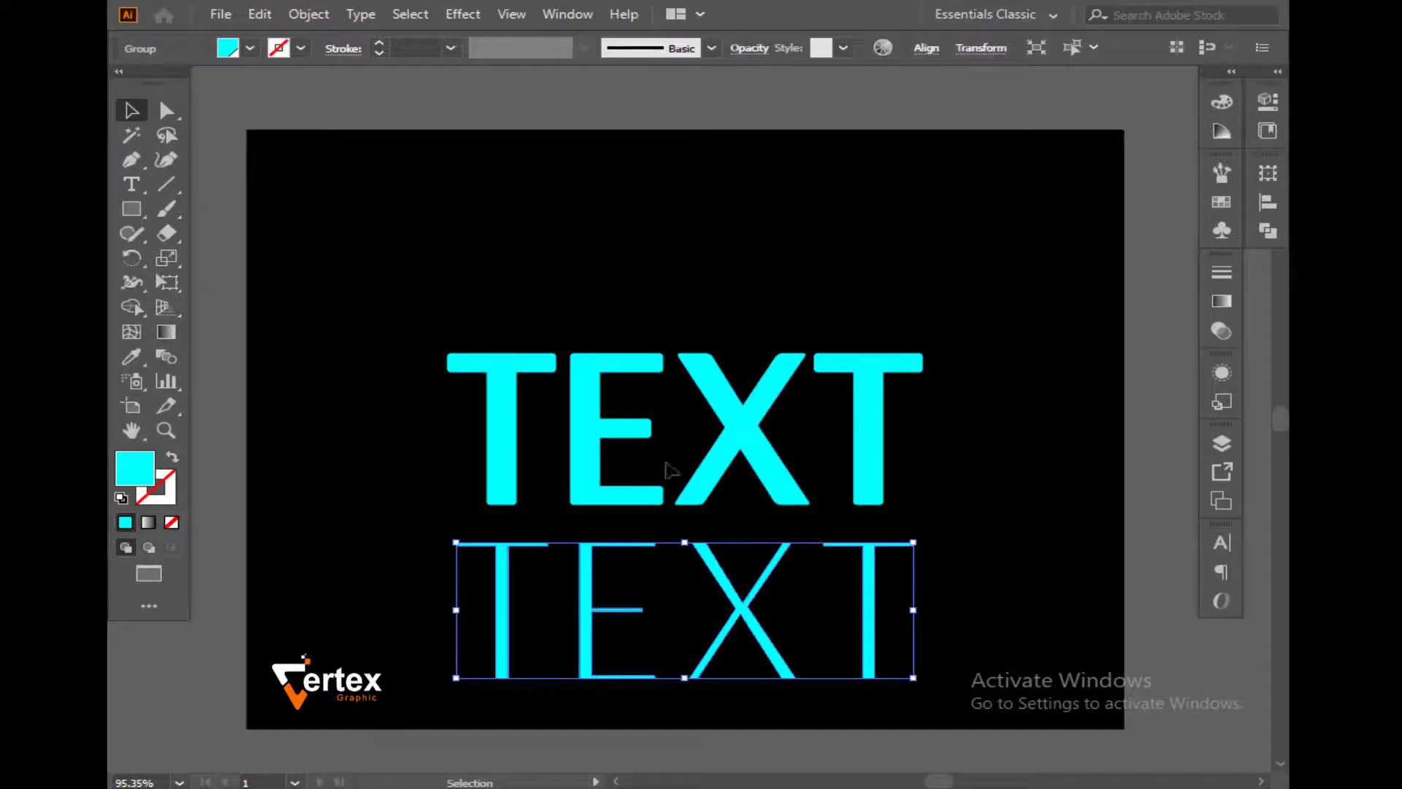
# - Apply a Gaussian Blur with a radius of 2.4 pixels to the thick TEXT group and deselect it
pyautogui.click(500, 361)
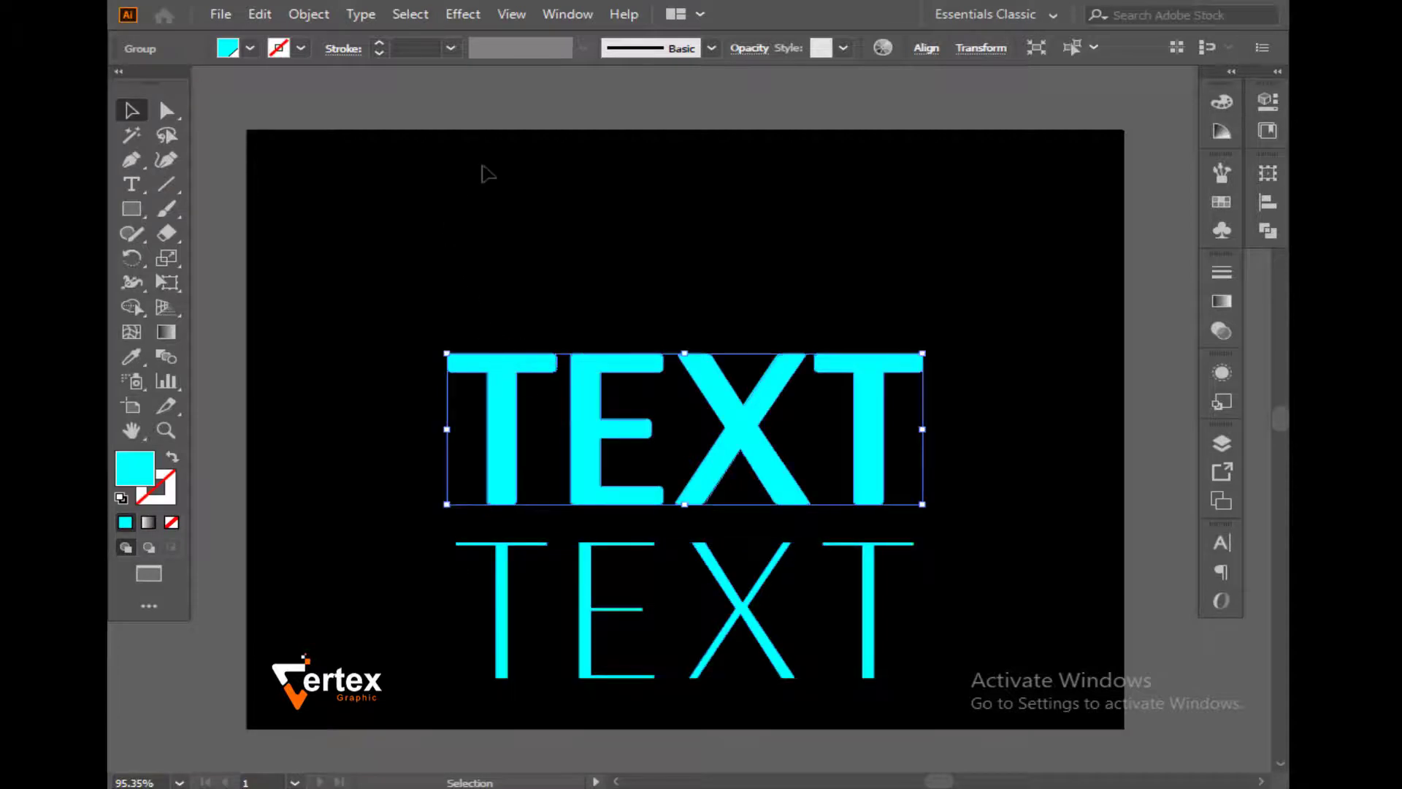
pyautogui.click(434, 16)
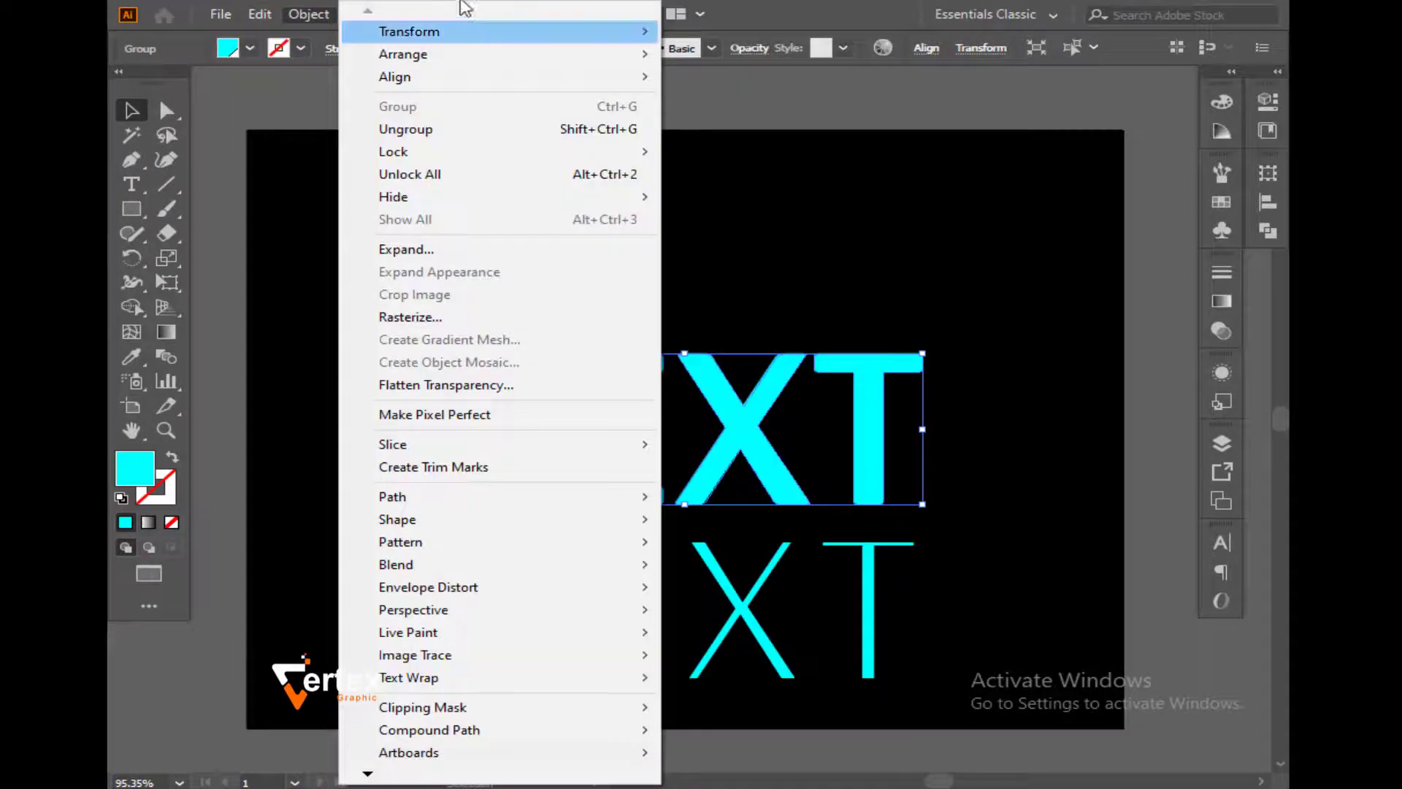
pyautogui.click(309, 14)
pyautogui.click(460, 14)
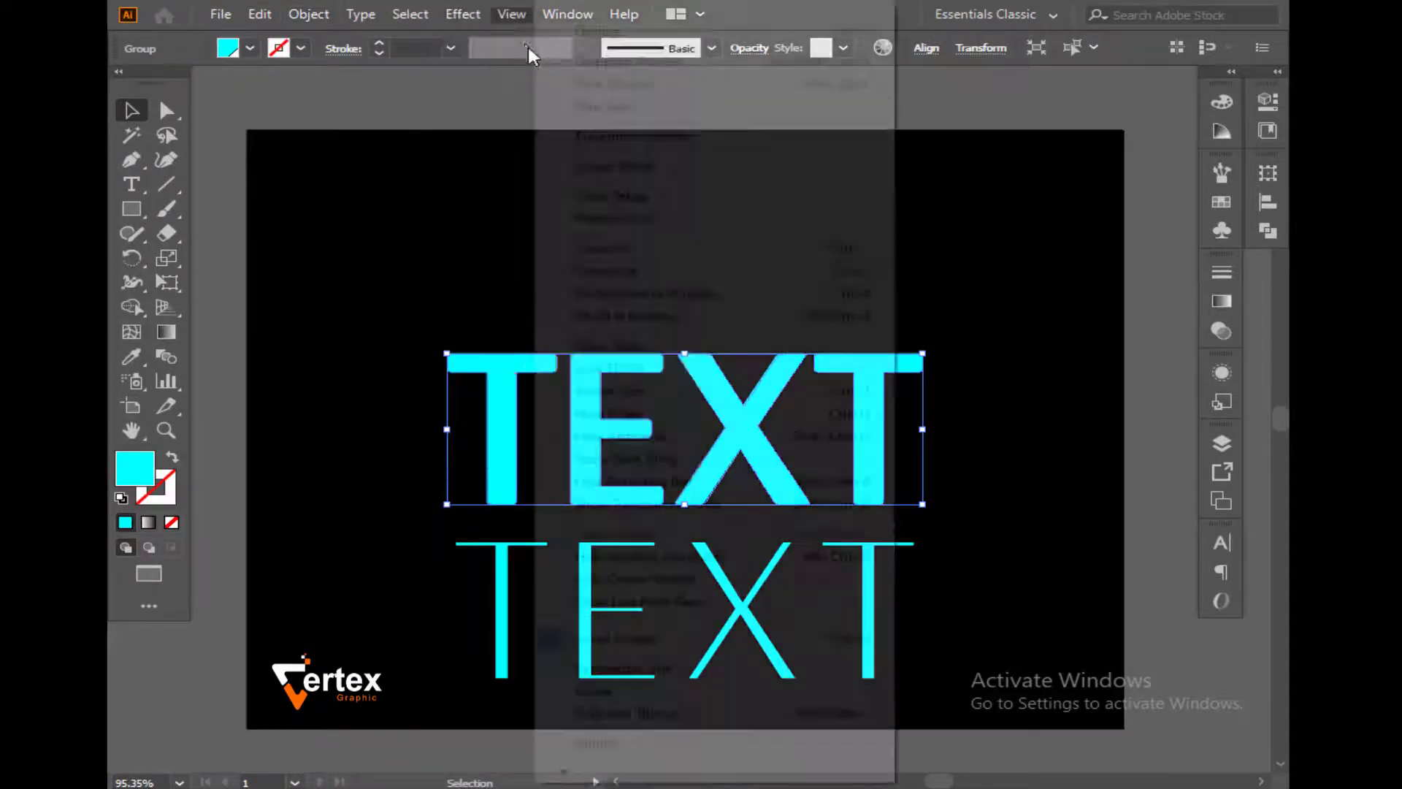
pyautogui.moveTo(467, 15)
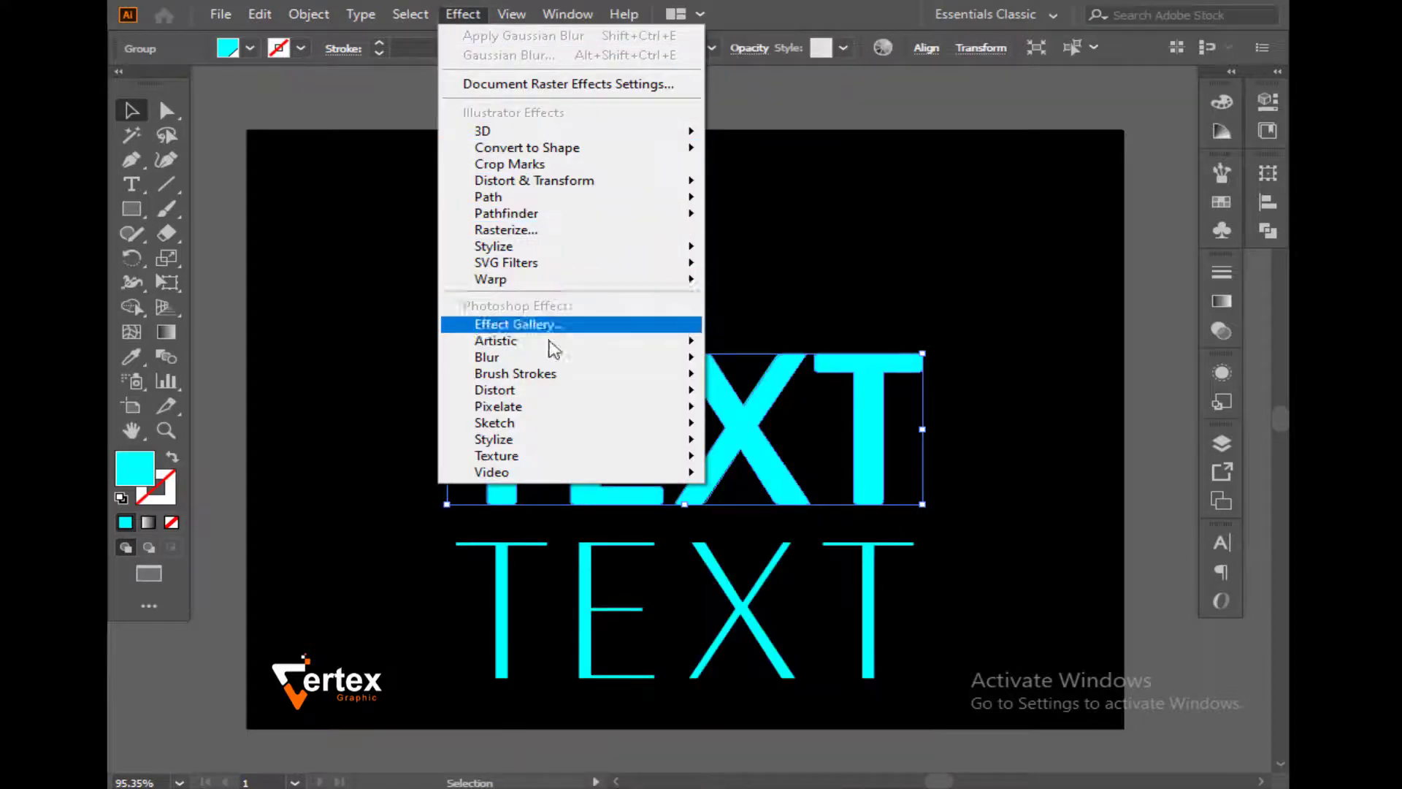
pyautogui.moveTo(553, 357)
pyautogui.click(778, 357)
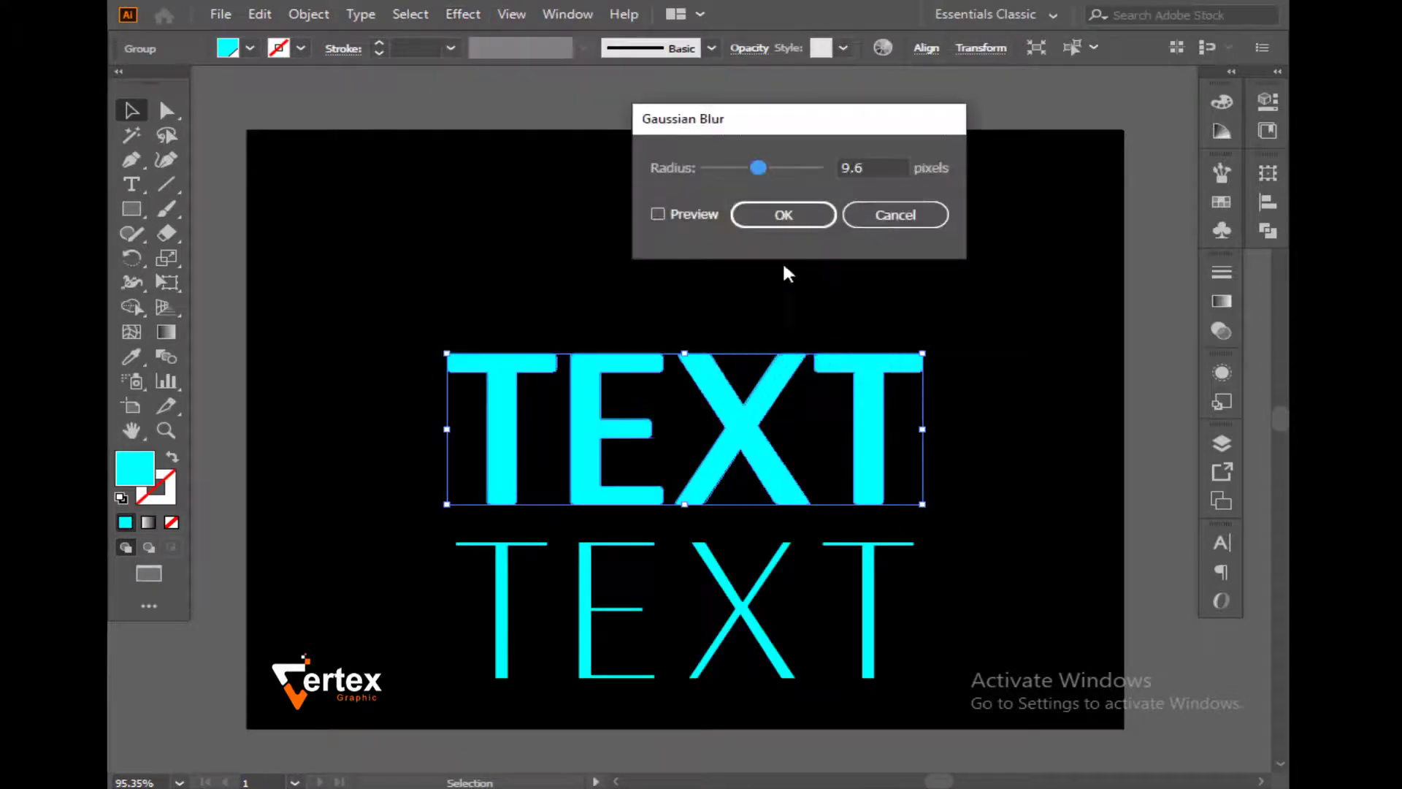
pyautogui.click(689, 216)
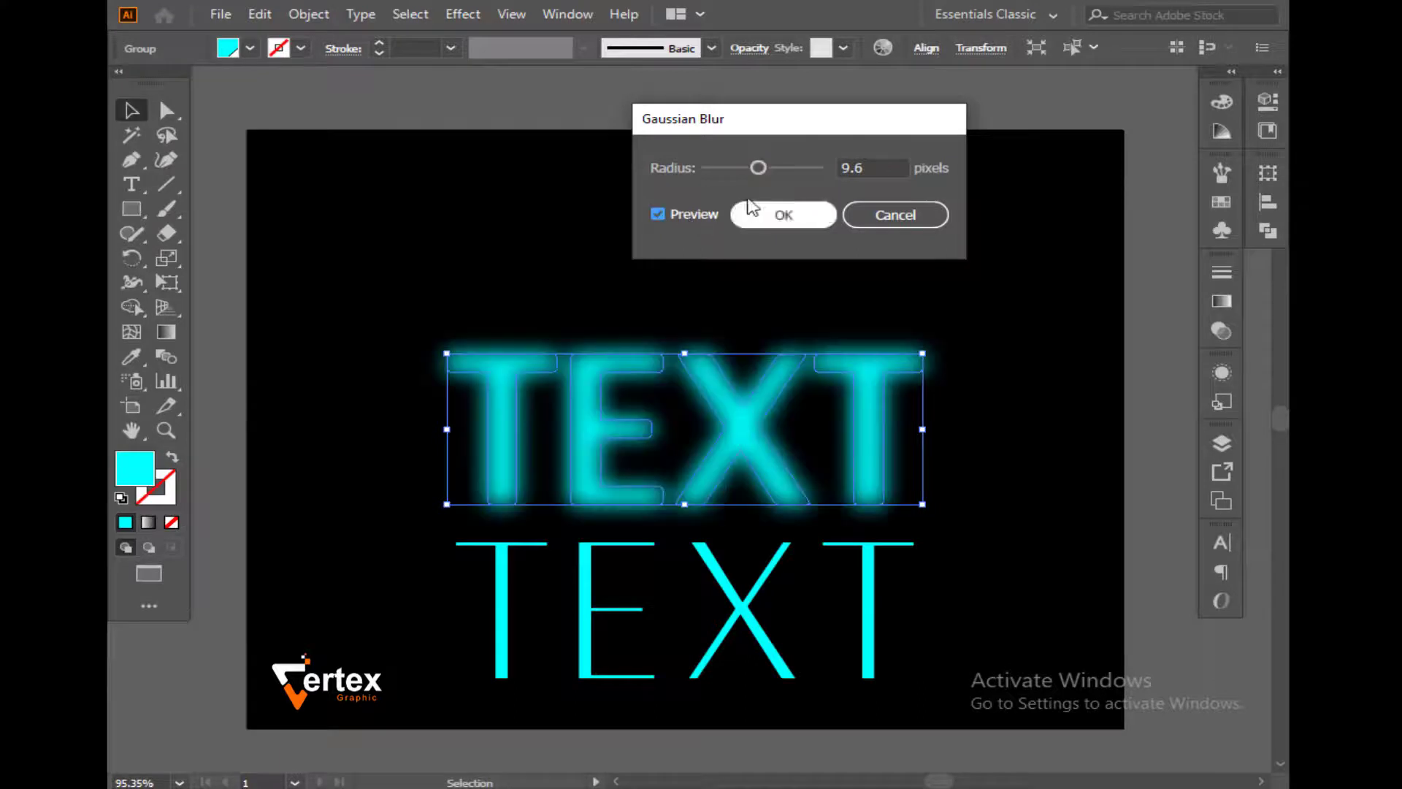
pyautogui.moveTo(752, 168); pyautogui.dragTo(710, 166)
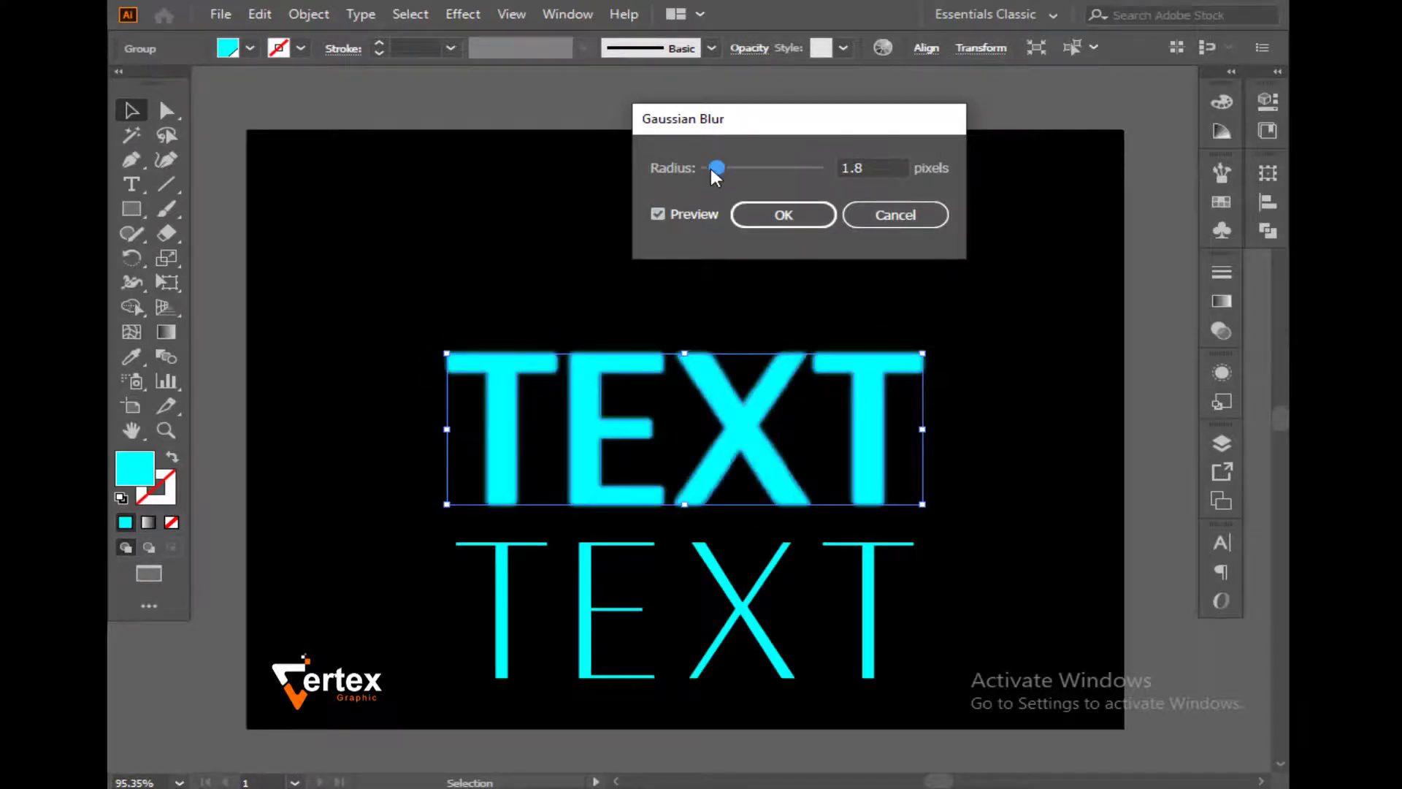
pyautogui.moveTo(711, 169); pyautogui.dragTo(713, 168)
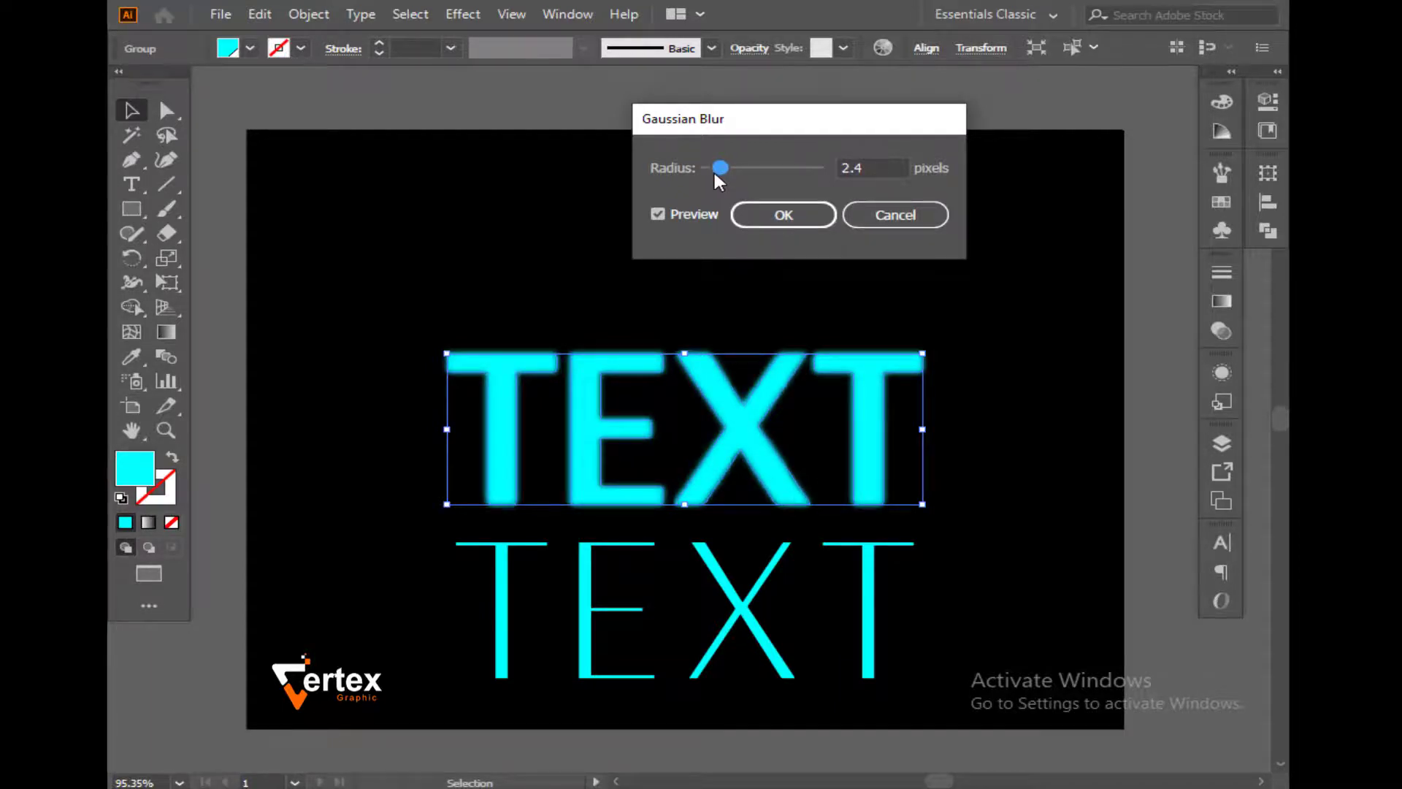
pyautogui.click(766, 223)
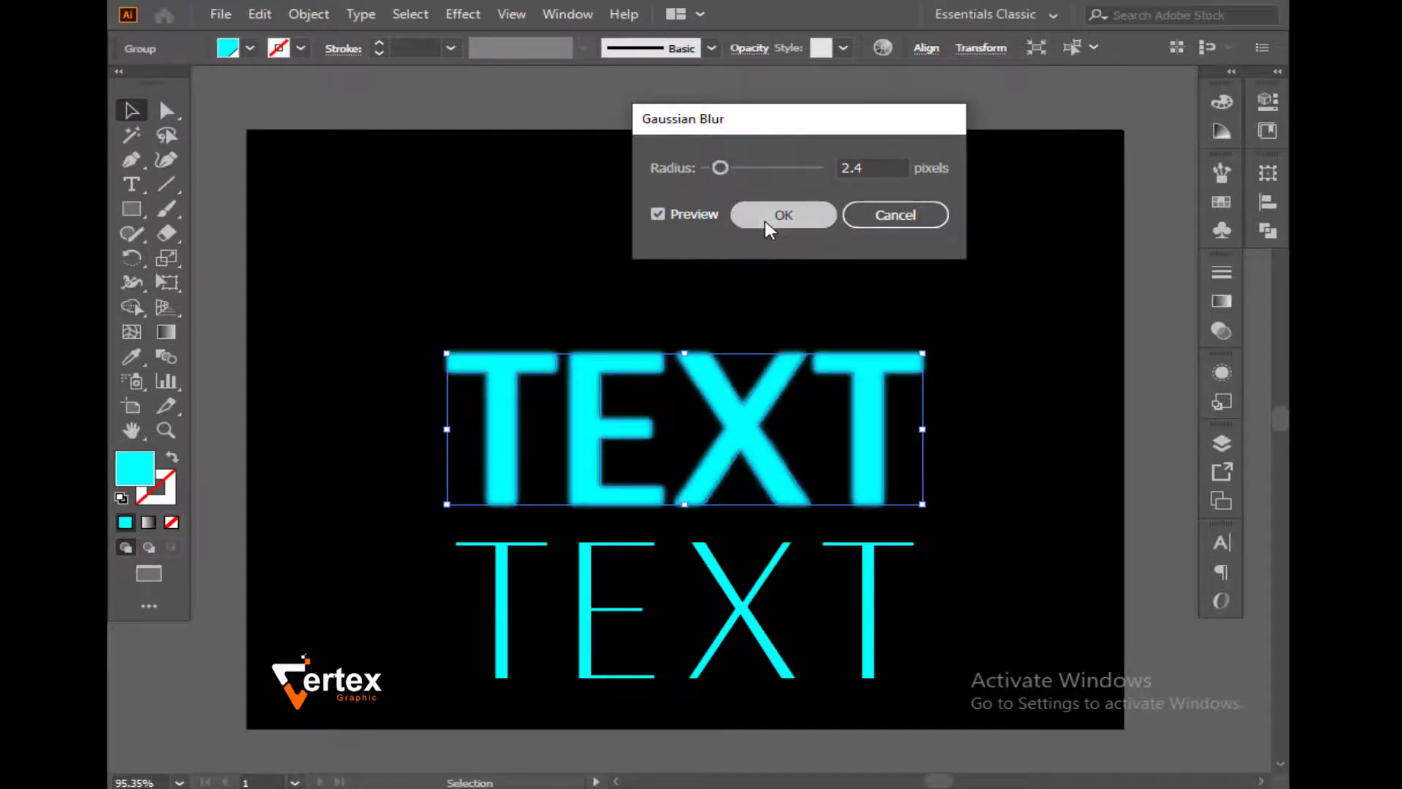
pyautogui.click(696, 292)
# - Place the thin TEXT group centered over the blurred letters and fill it with the lightest cyan tint from the color guide
pyautogui.moveTo(757, 604); pyautogui.dragTo(739, 425)
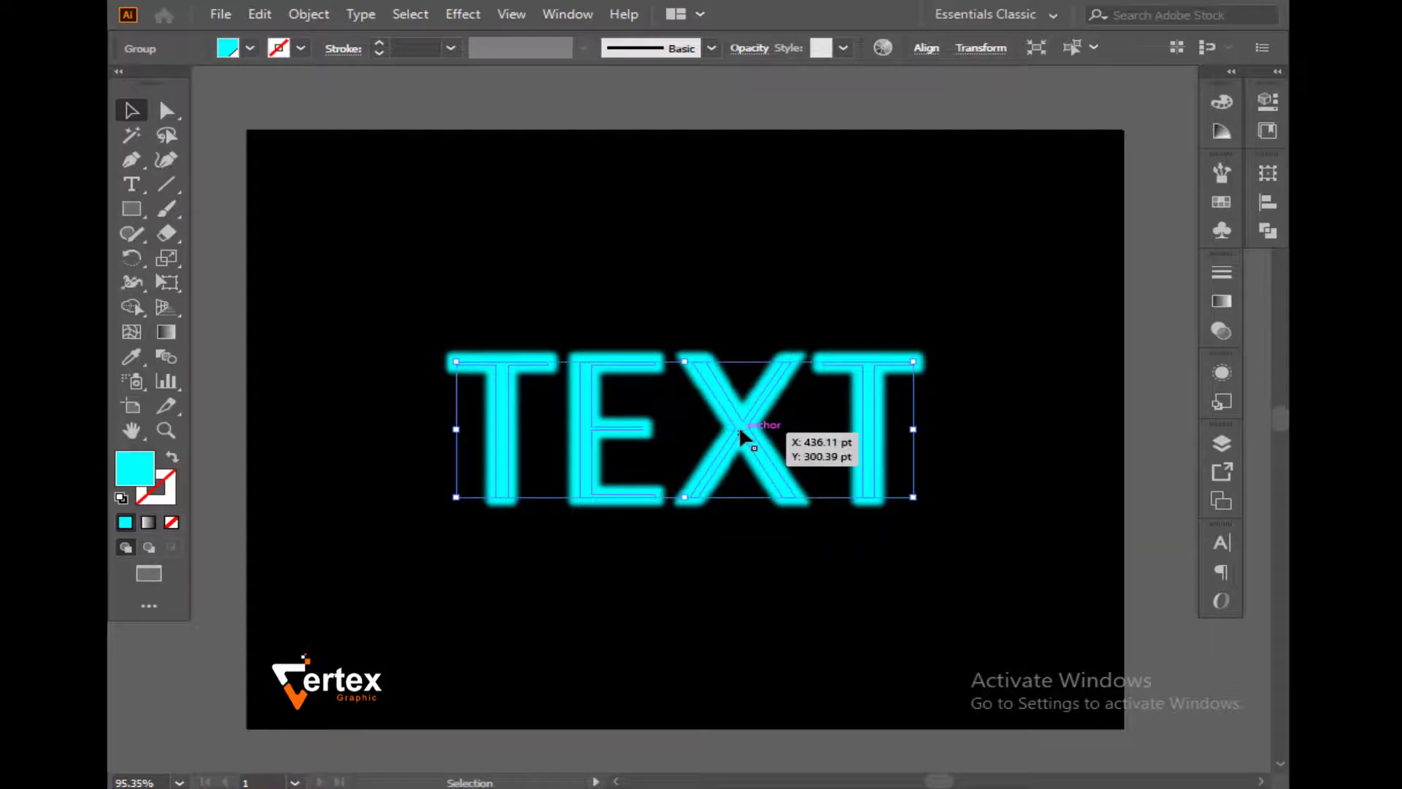
pyautogui.click(1217, 138)
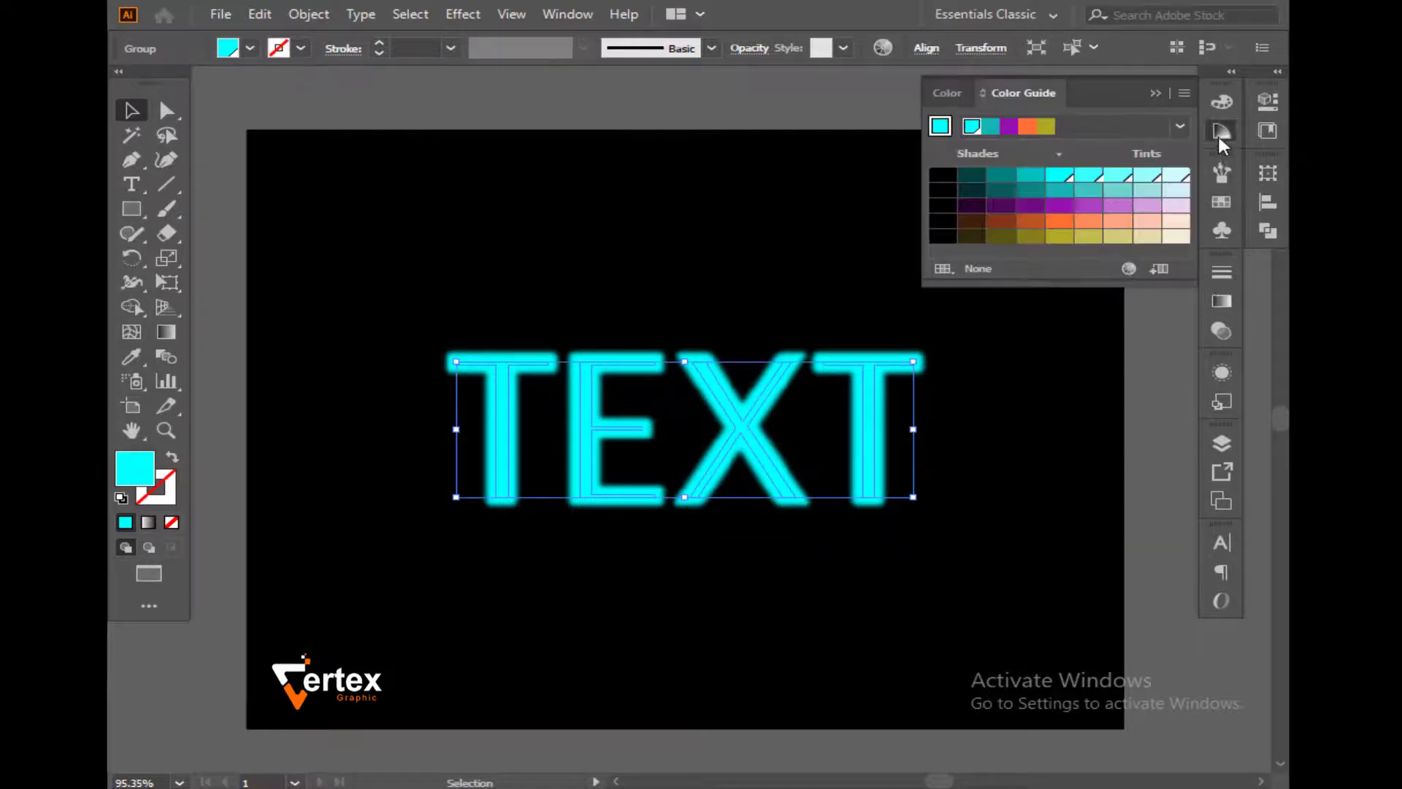
pyautogui.click(1176, 175)
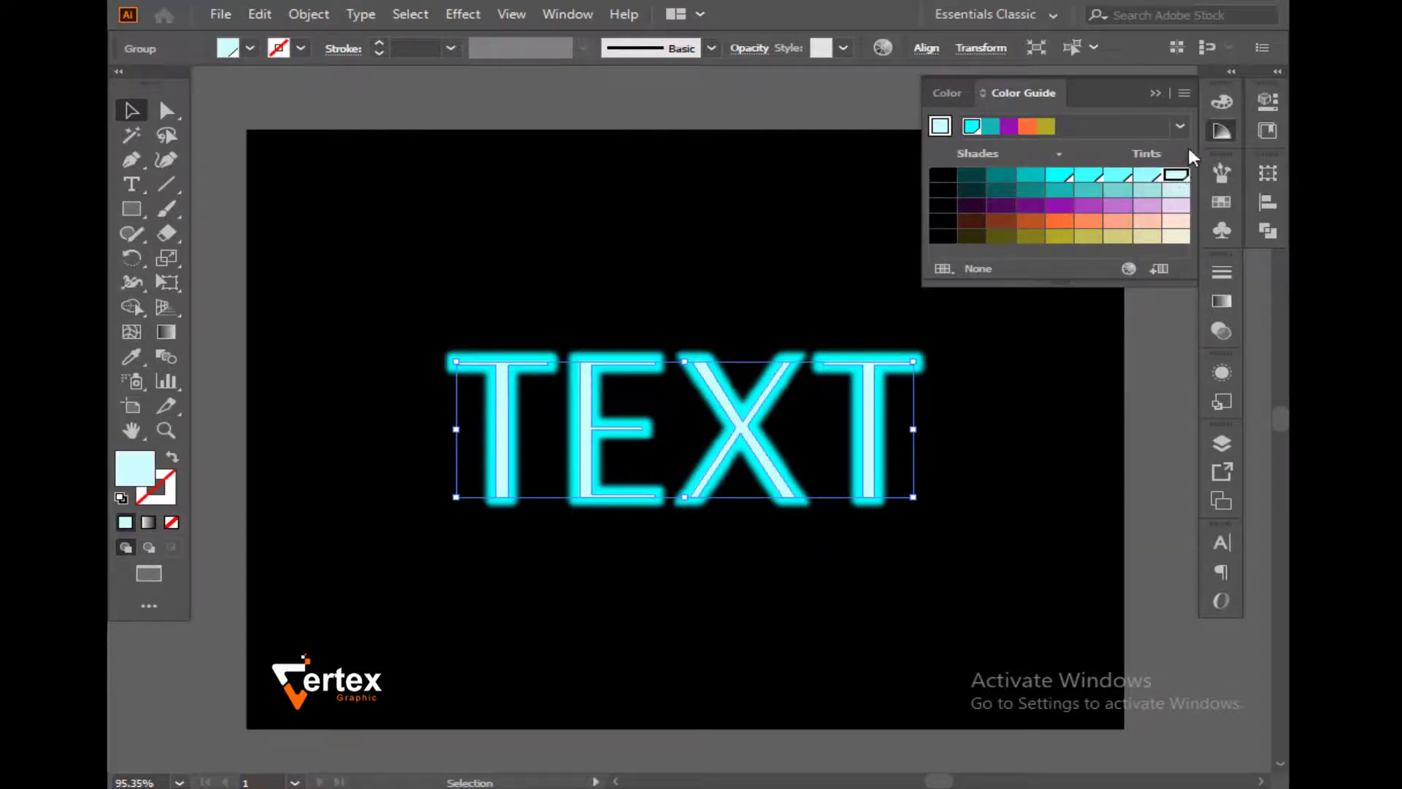
pyautogui.click(1155, 92)
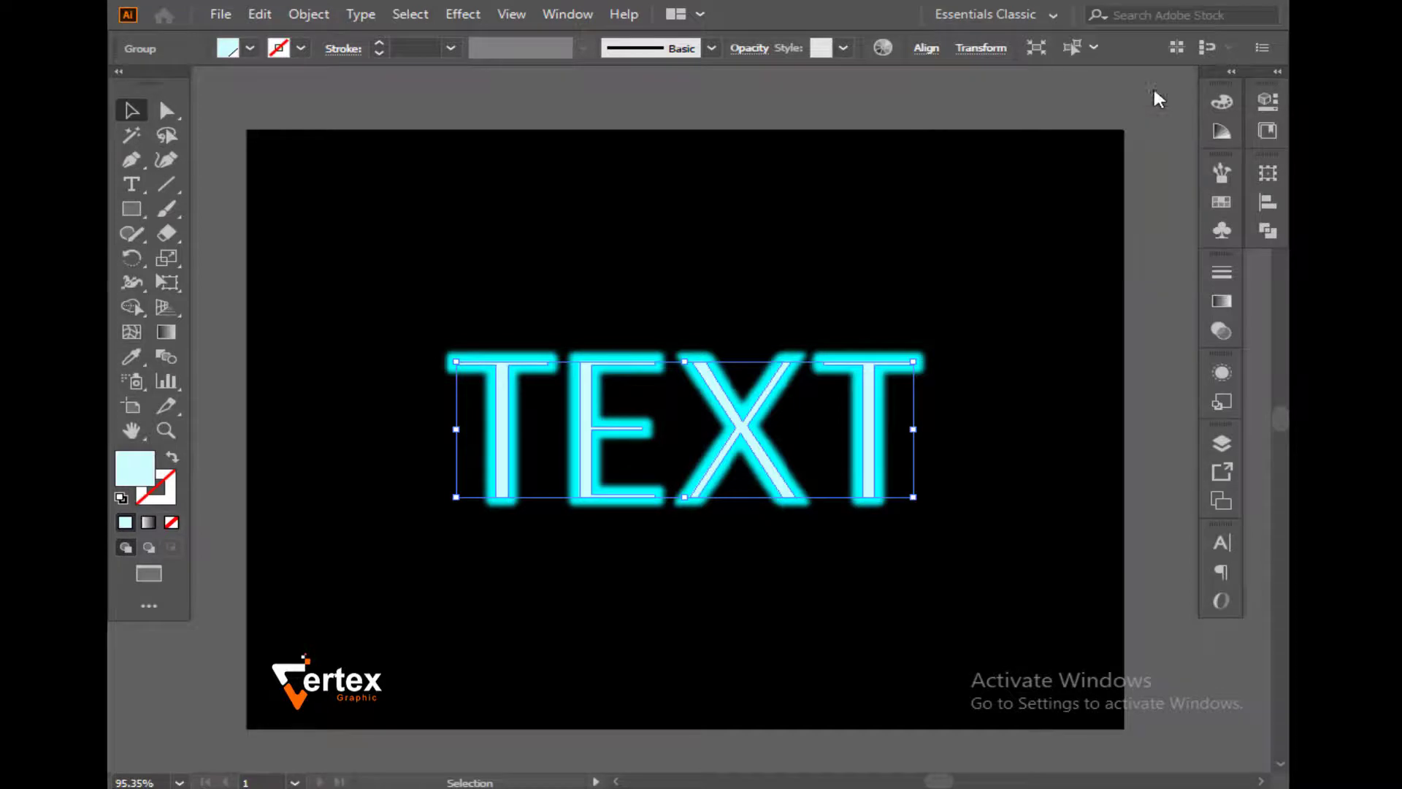
pyautogui.click(940, 233)
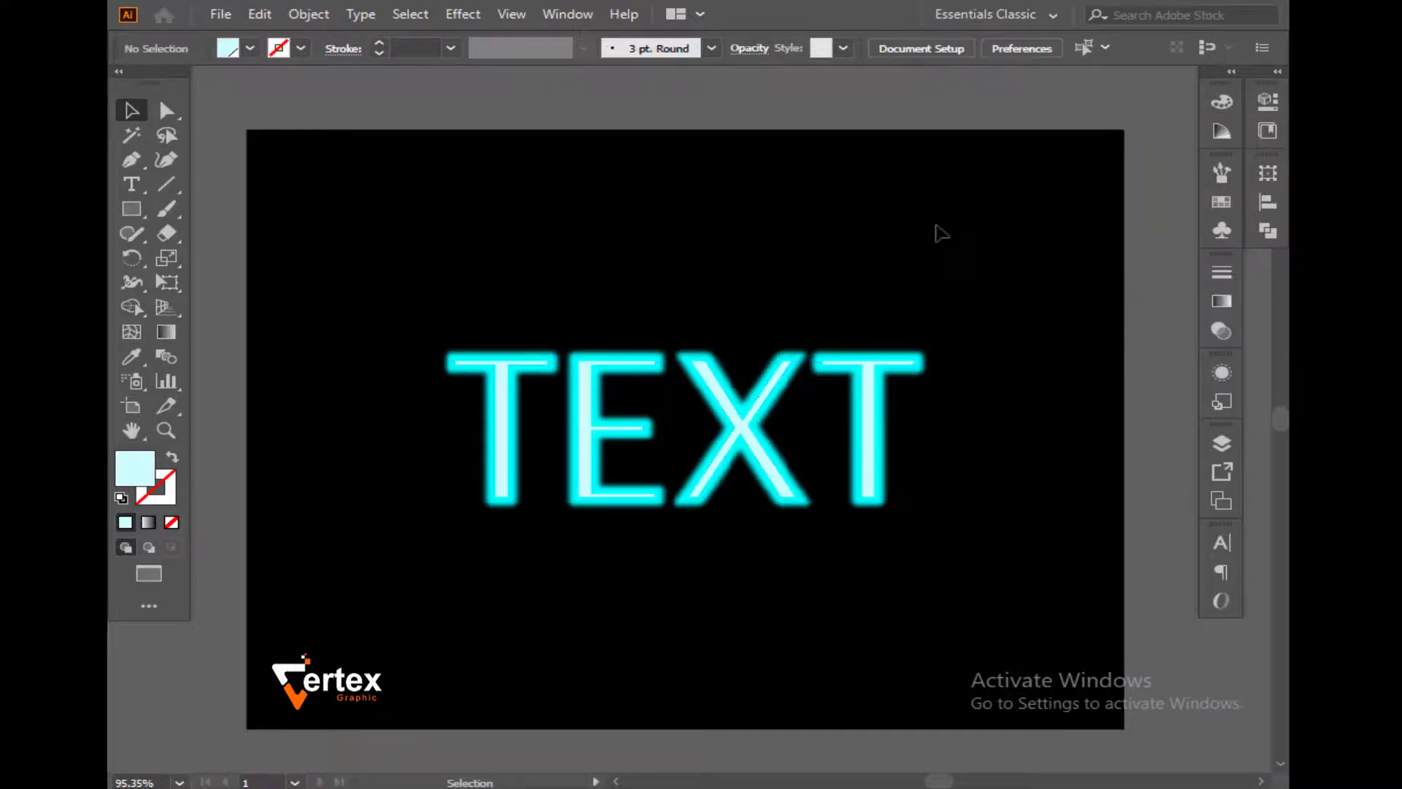
# - Apply a Gaussian Blur with a radius of 0.2 pixels to the thin light inner TEXT group and deselect it
pyautogui.click(585, 448)
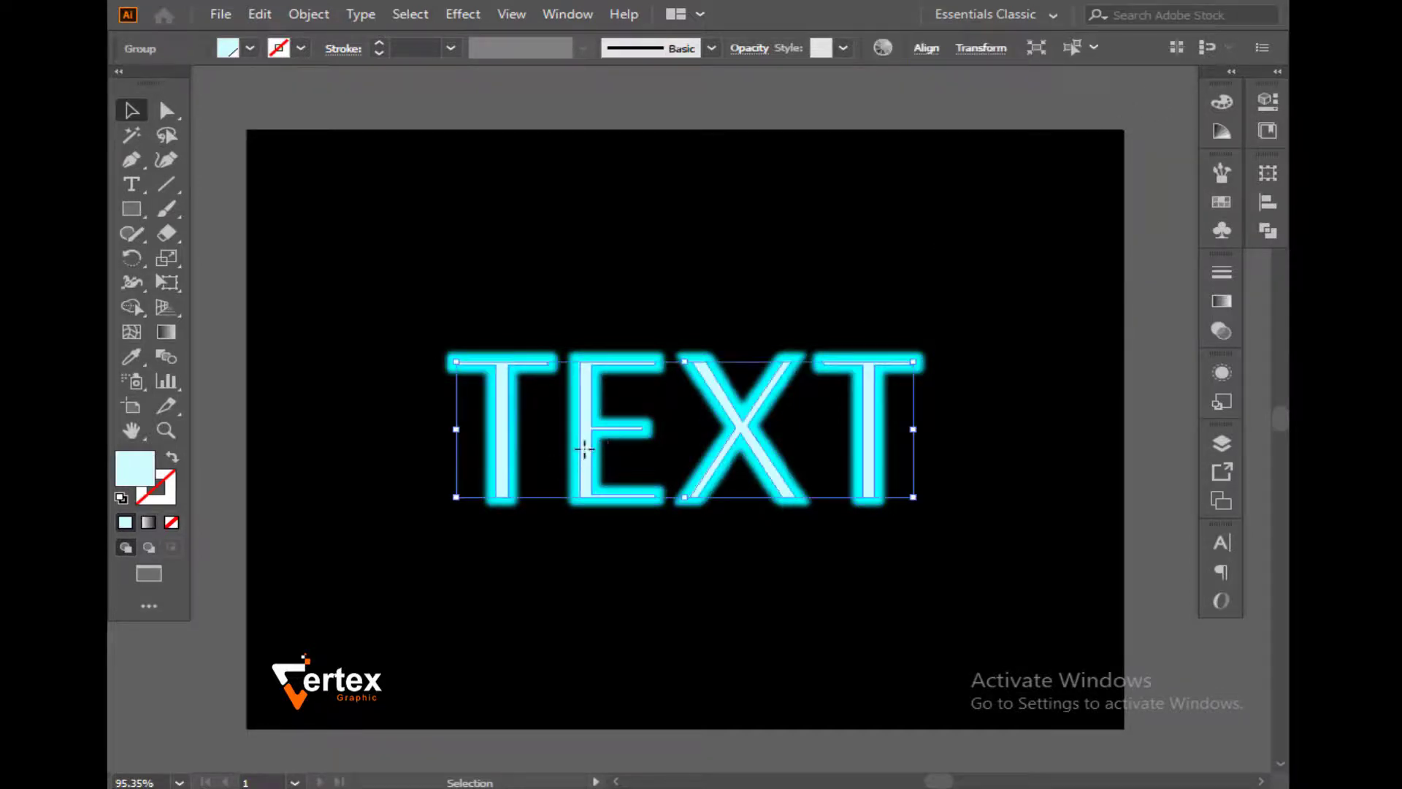
pyautogui.click(476, 16)
pyautogui.moveTo(569, 362)
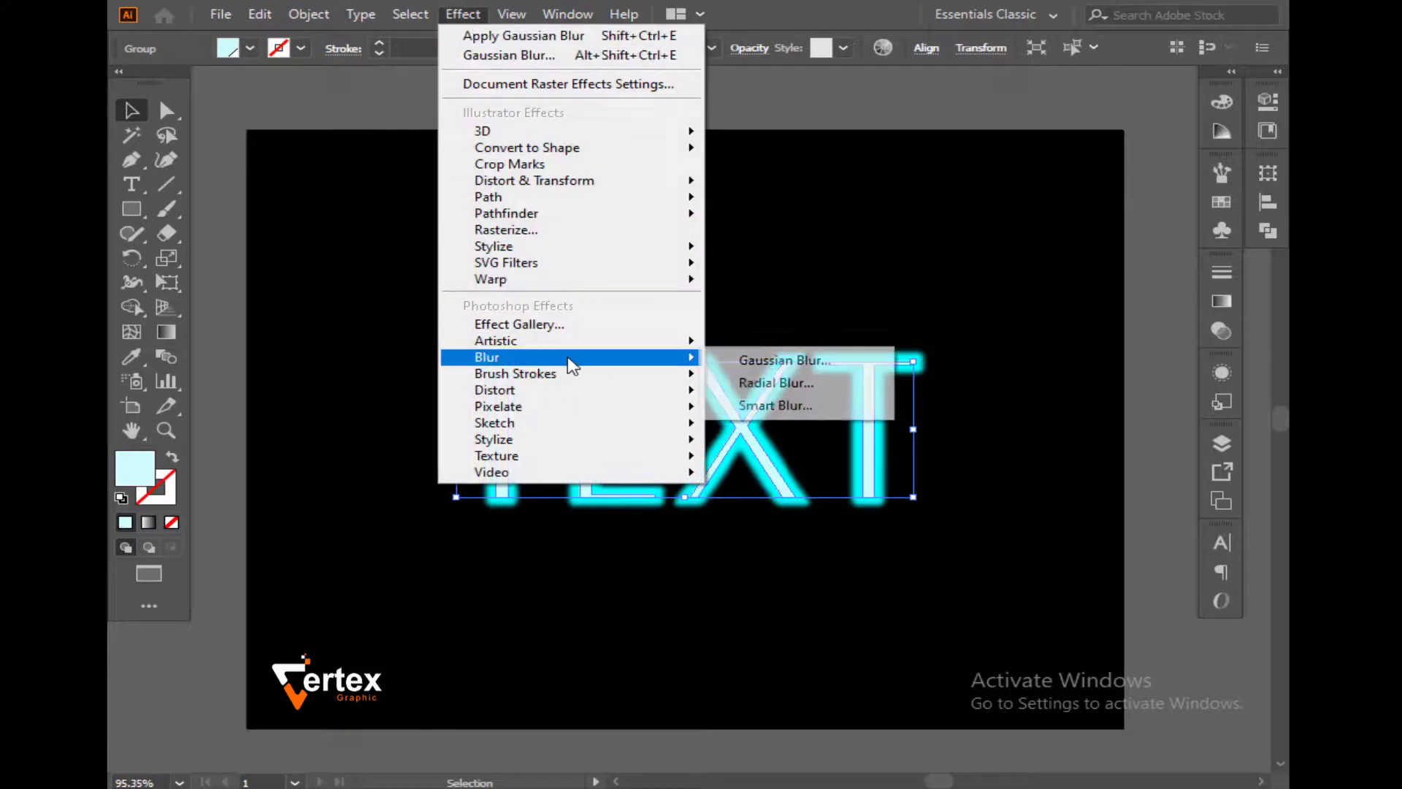
pyautogui.click(770, 363)
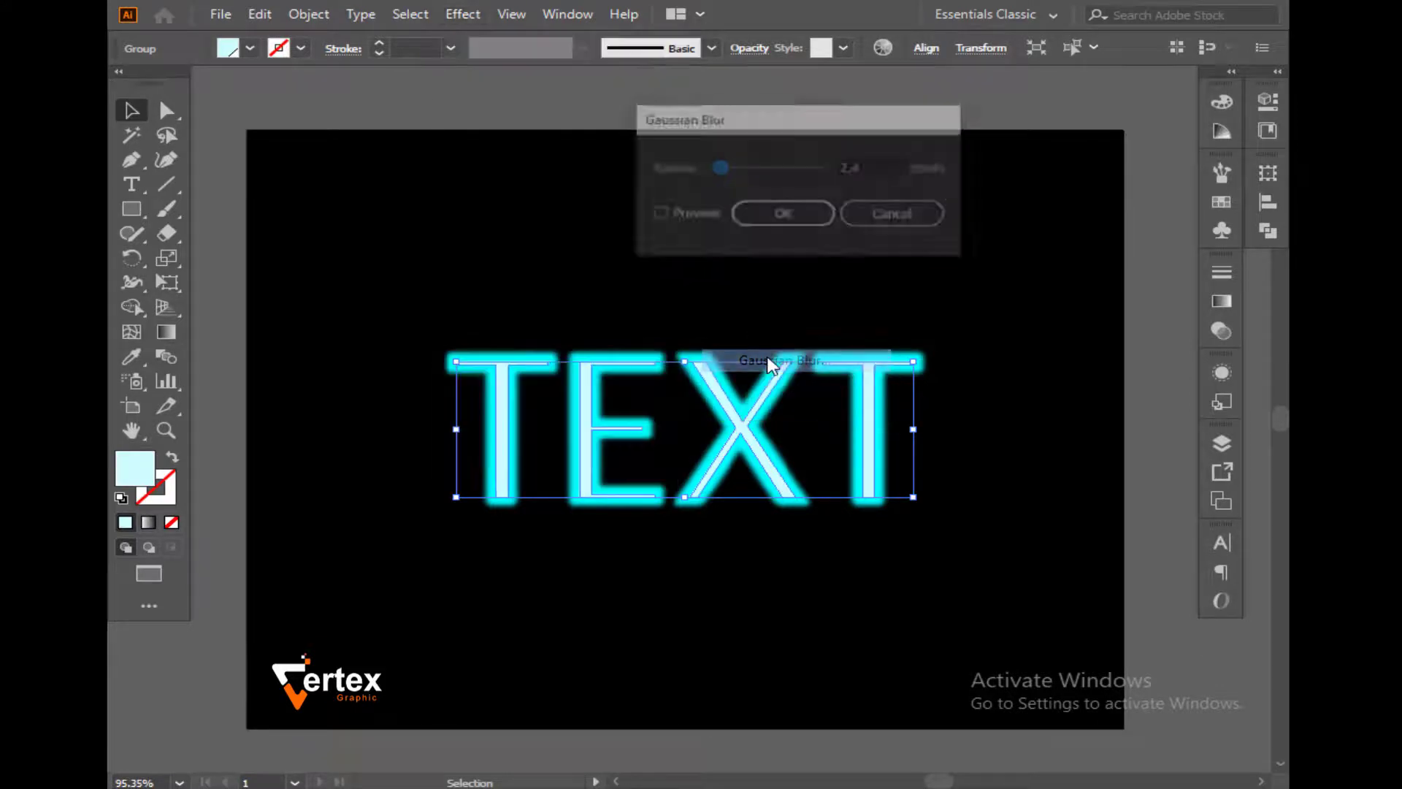
pyautogui.click(687, 217)
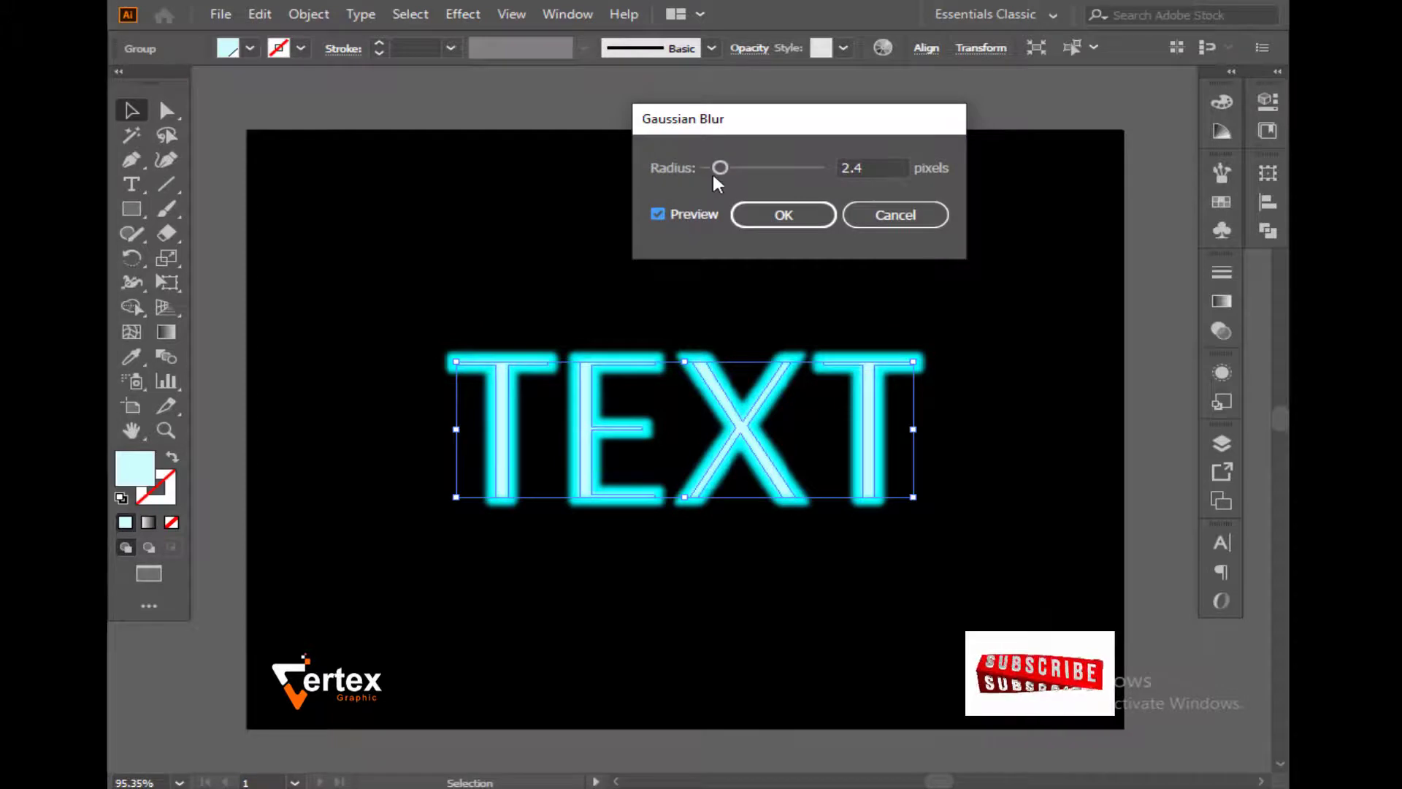
pyautogui.moveTo(713, 170); pyautogui.dragTo(703, 170)
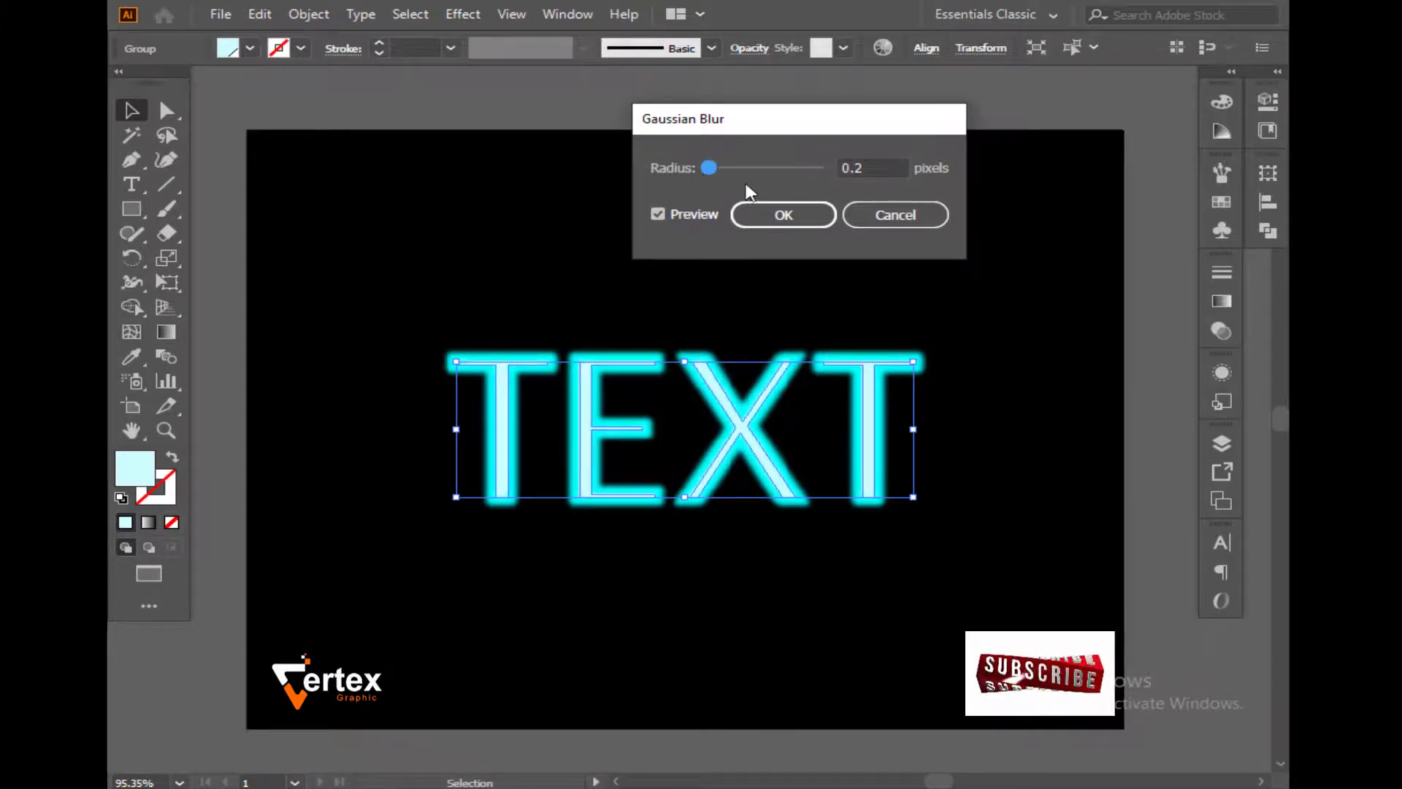
pyautogui.click(778, 220)
pyautogui.click(672, 264)
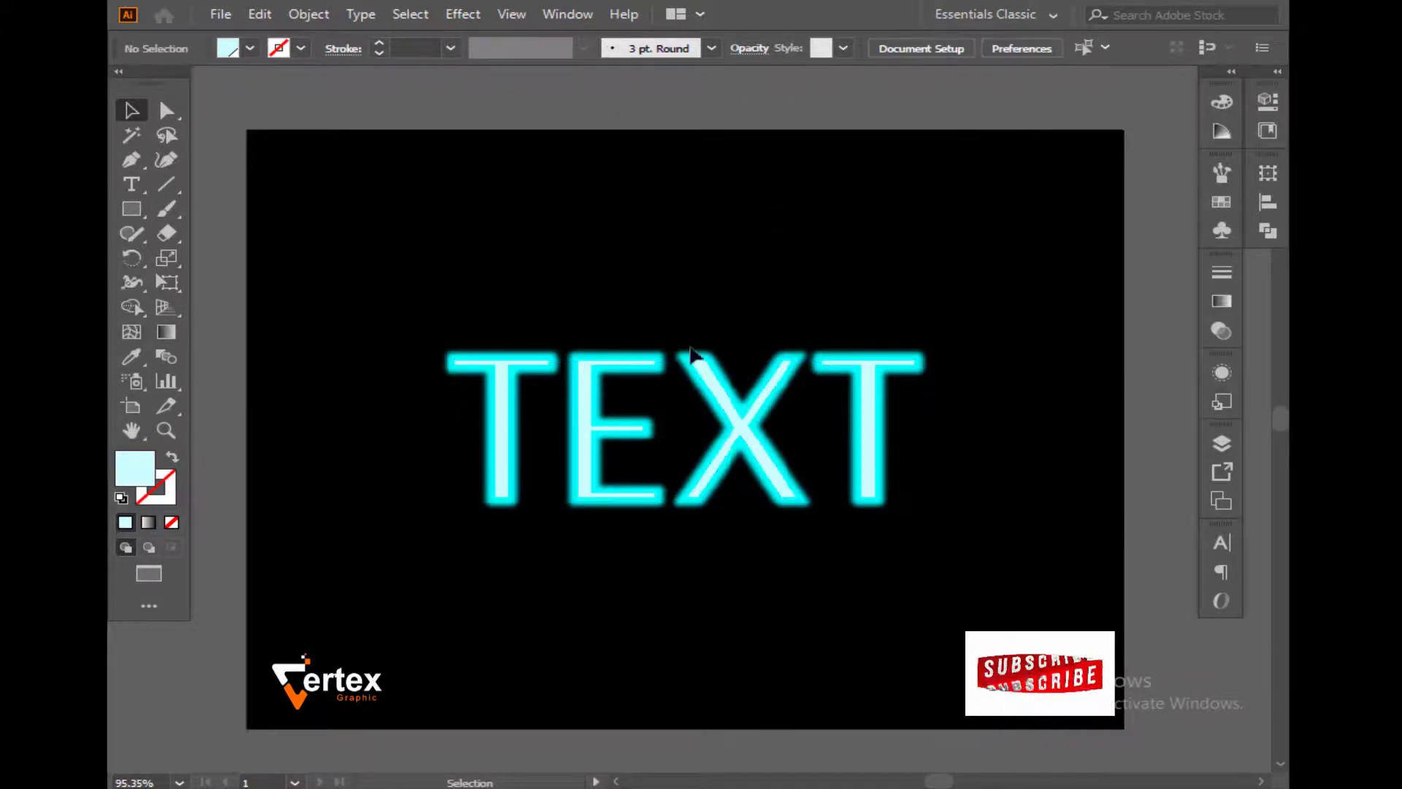
# - Duplicate the thick blurred cyan TEXT group straight down, placing the copy just below the original
pyautogui.click(512, 504)
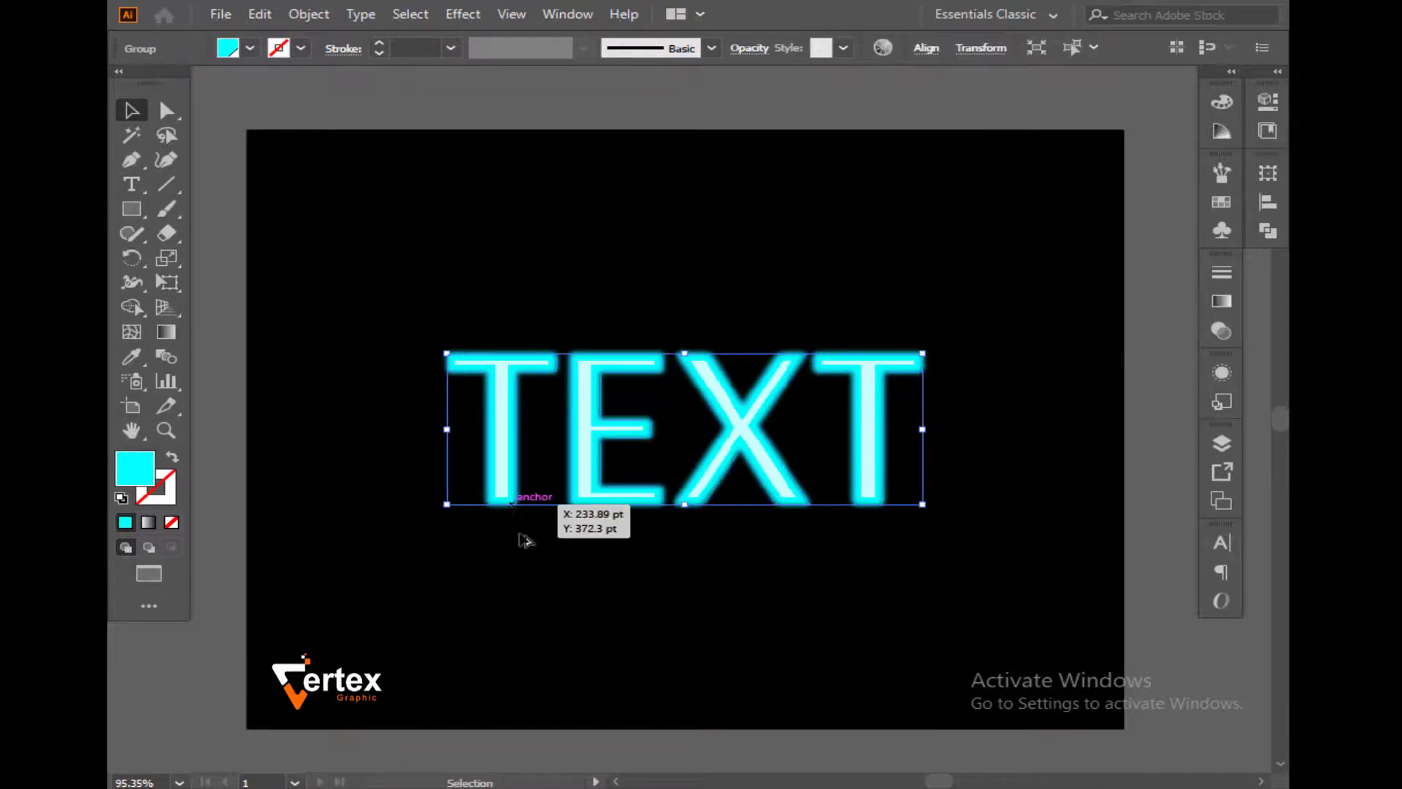
pyautogui.keyDown('alt'); pyautogui.keyDown('shift'); pyautogui.moveTo(526, 540); pyautogui.dragTo(533, 673); pyautogui.keyUp('shift'); pyautogui.keyUp('alt')
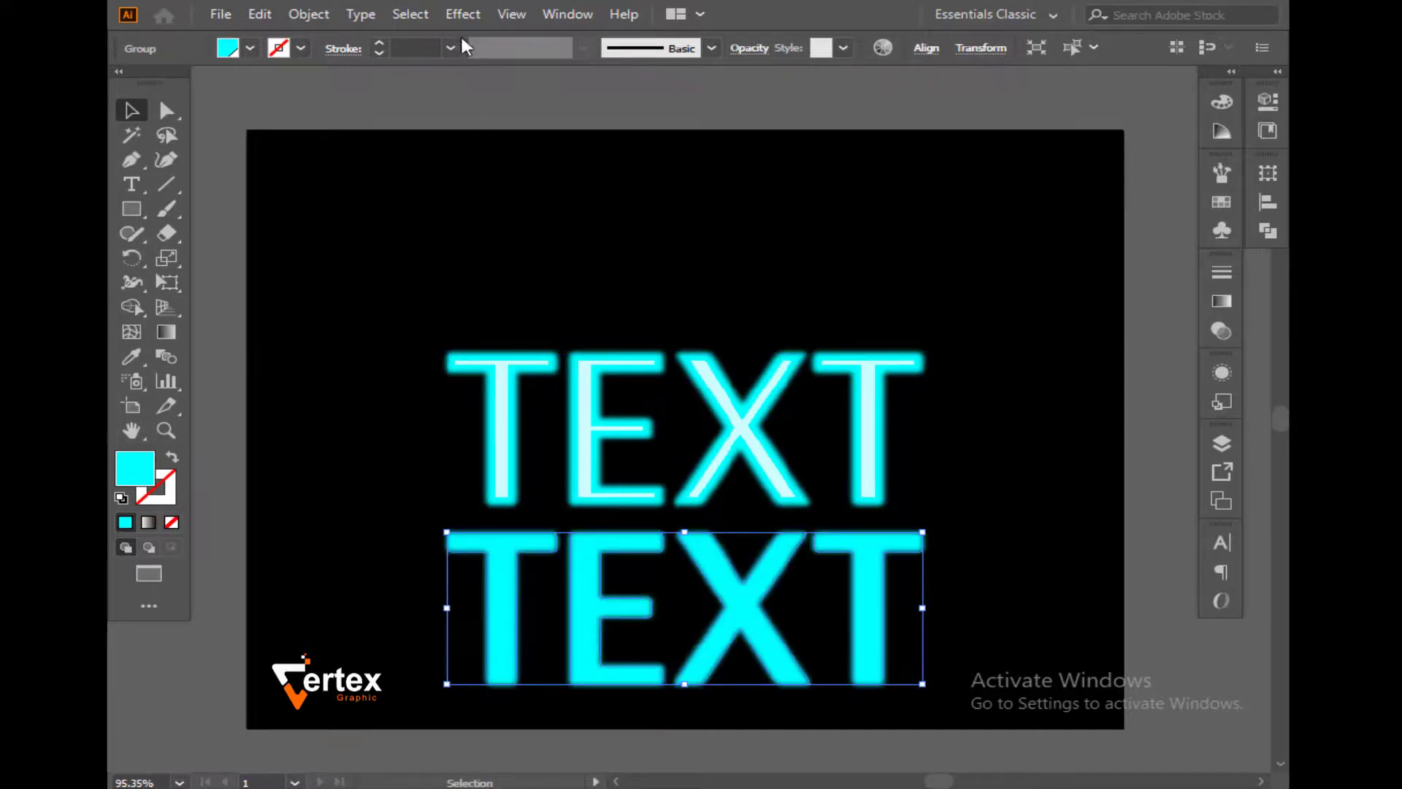
pyautogui.click(463, 14)
pyautogui.moveTo(625, 365)
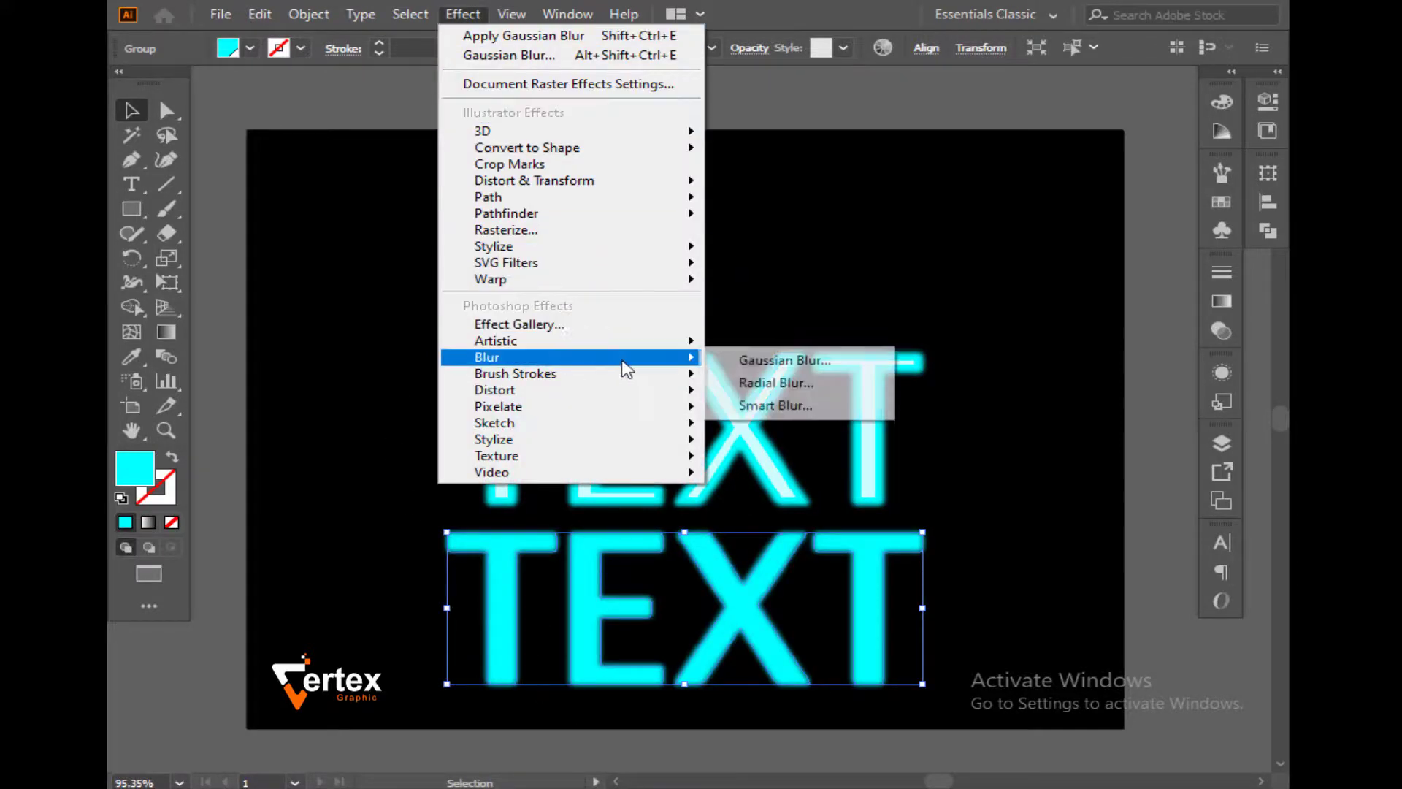
pyautogui.click(752, 360)
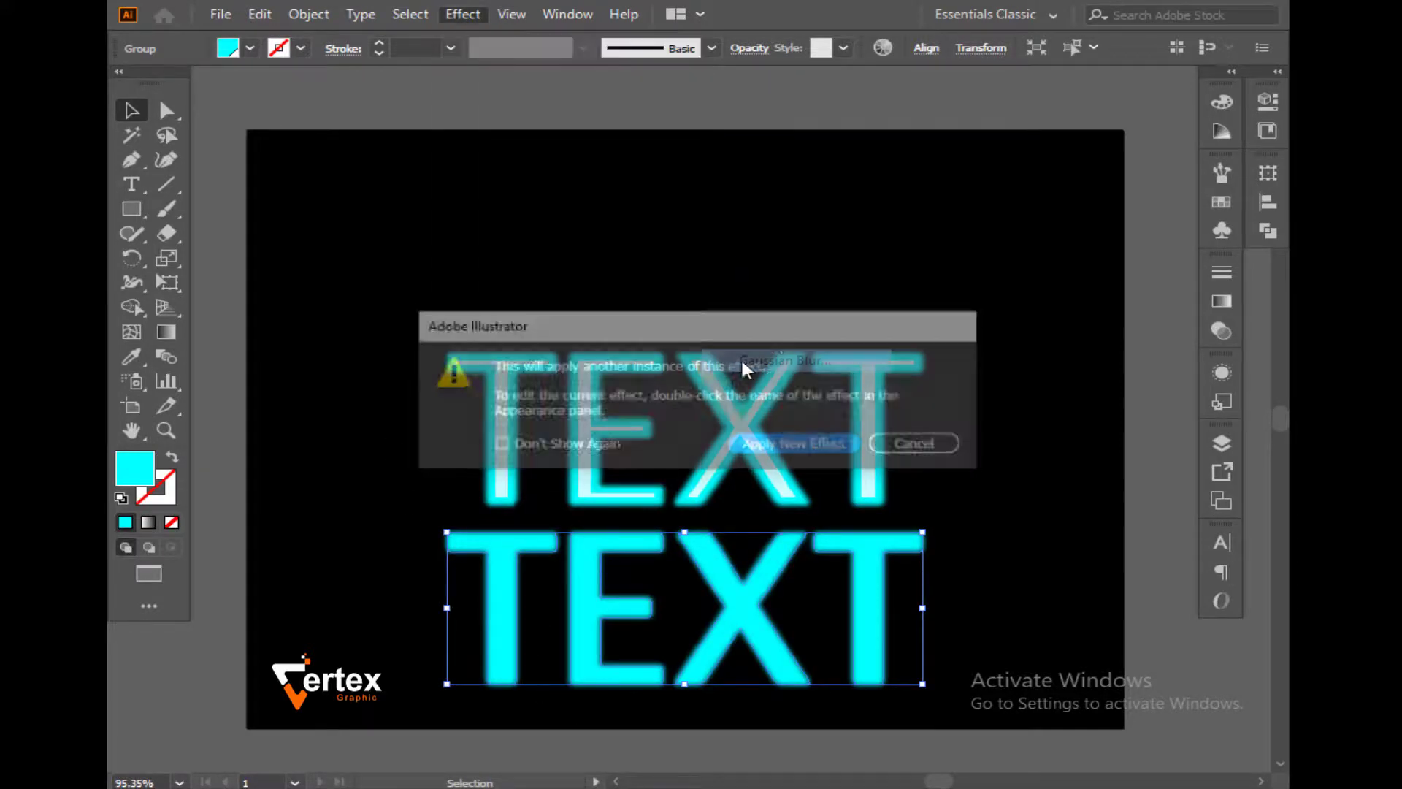
pyautogui.click(916, 445)
# - Edit the existing Gaussian Blur effect on the lower TEXT copy, setting its radius to 12.2 pixels
pyautogui.click(1221, 374)
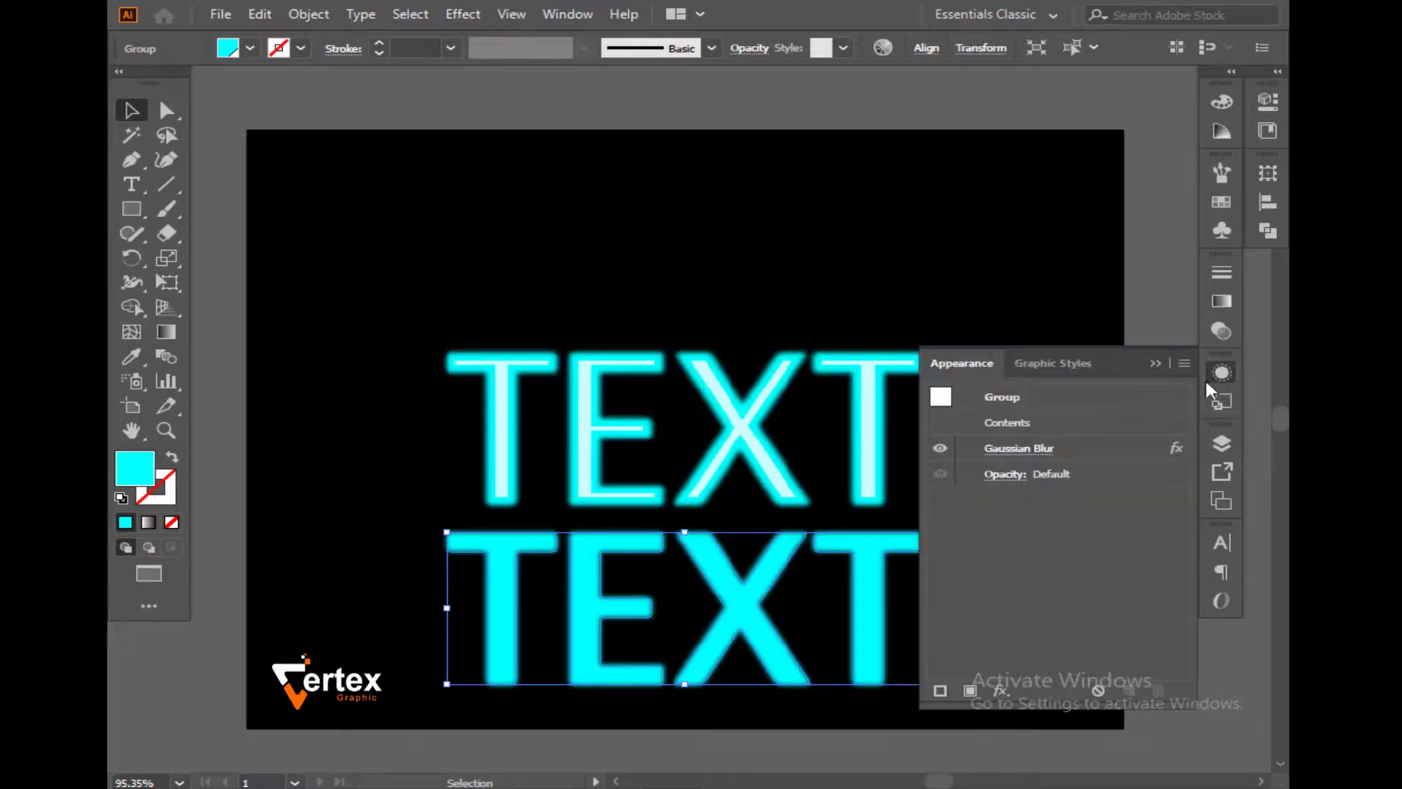
pyautogui.click(1021, 448)
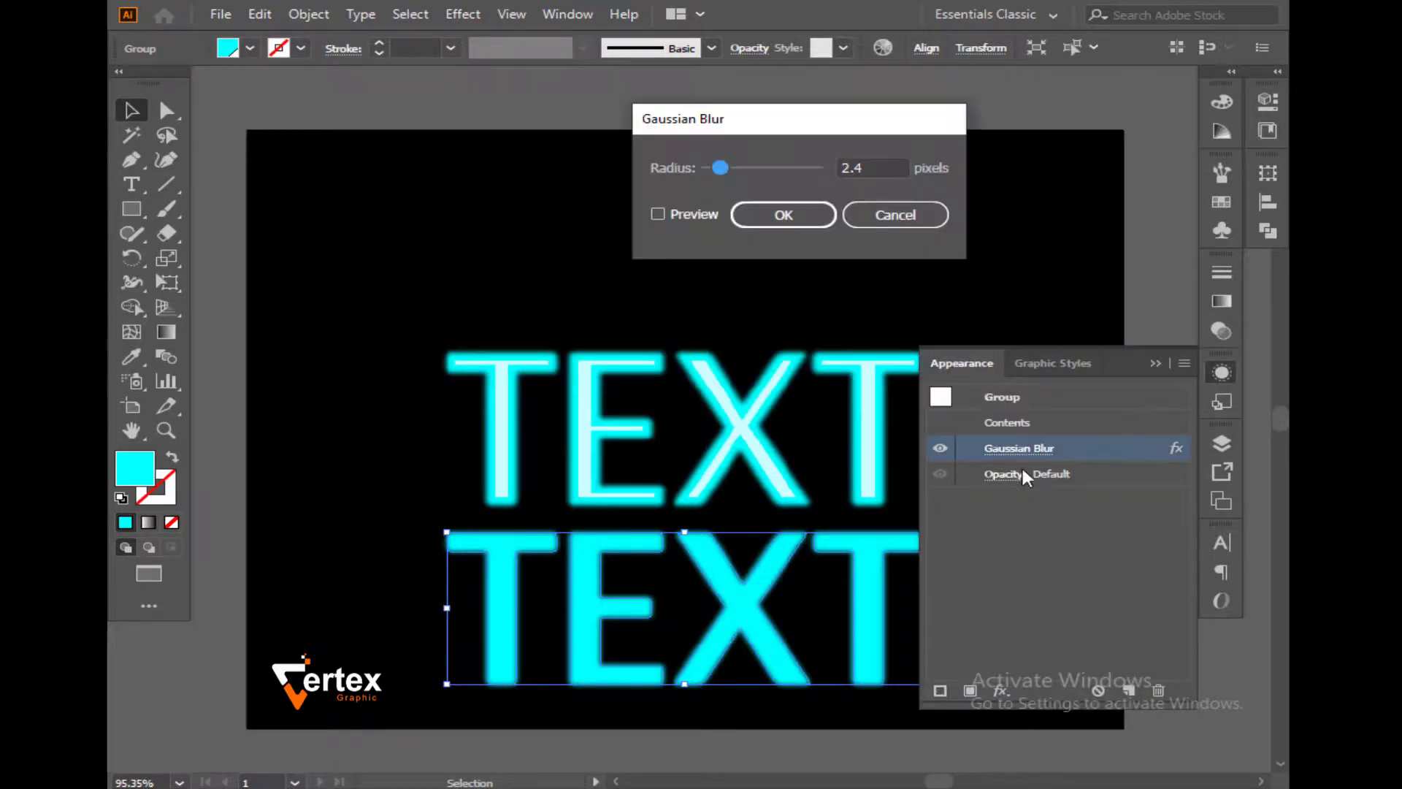
pyautogui.click(678, 211)
pyautogui.moveTo(771, 175); pyautogui.dragTo(761, 168)
pyautogui.click(780, 213)
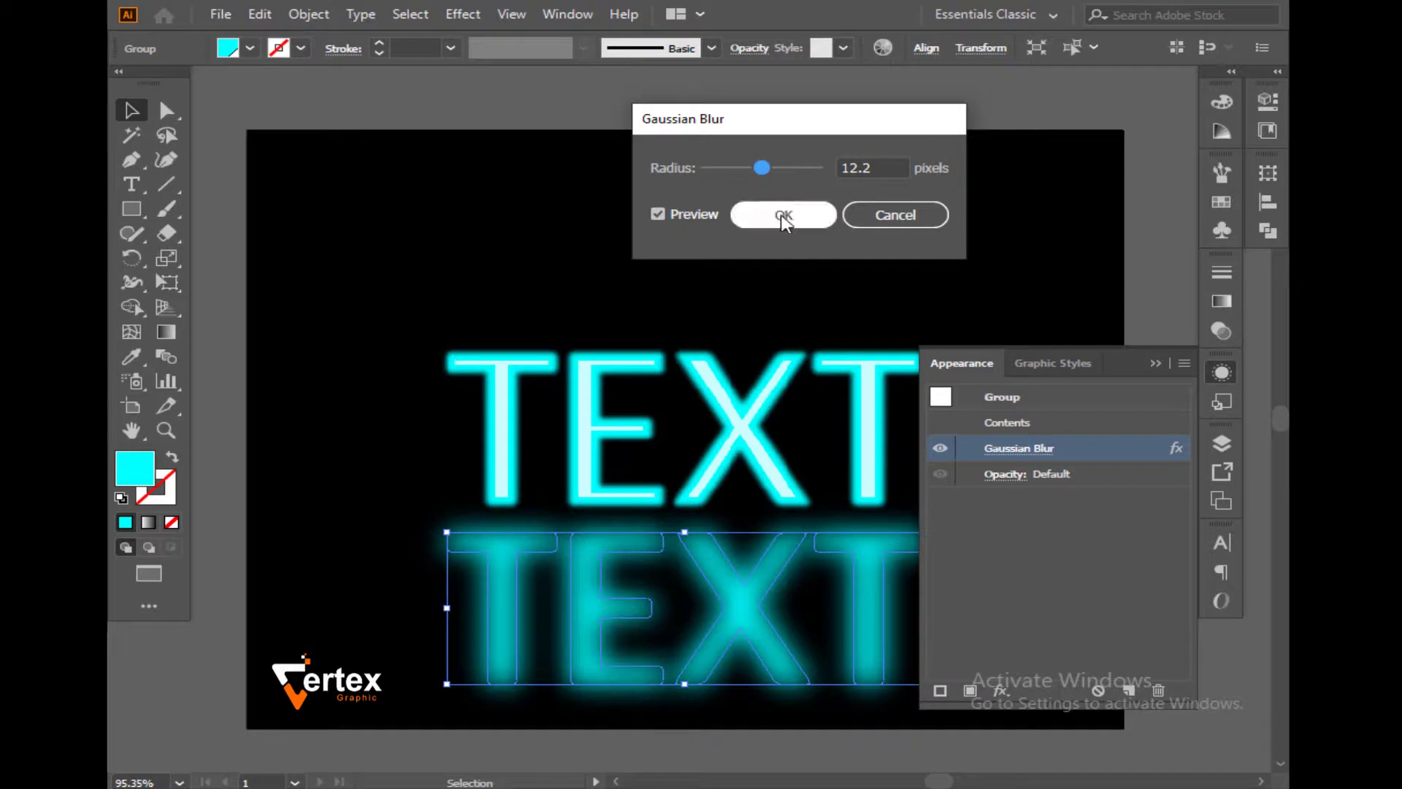
pyautogui.click(1156, 363)
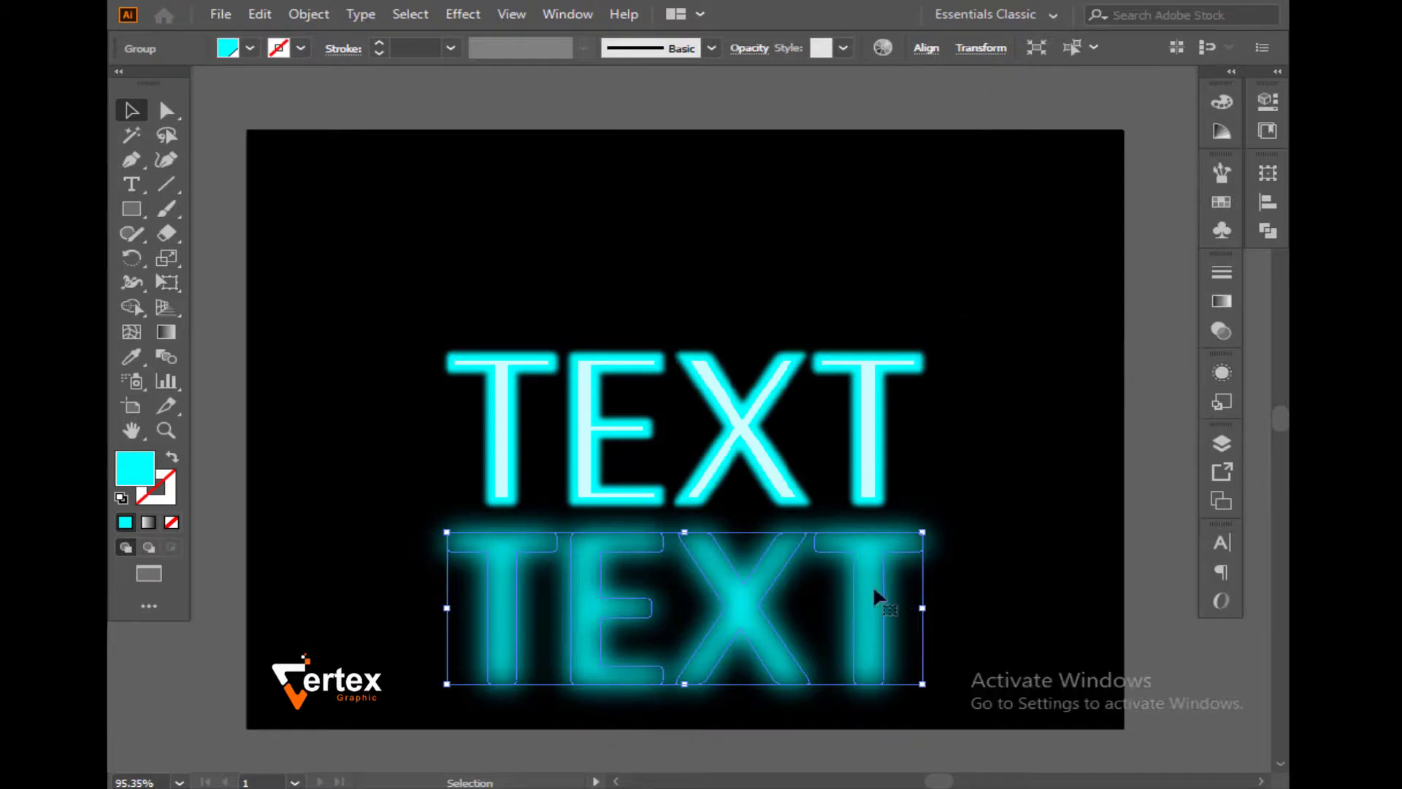
# - Move the heavily blurred TEXT copy straight up until it aligns over the original neon letters, and deselect it
pyautogui.hotkey('shift', 'Up')
pyautogui.hotkey('shift', 'Up')
pyautogui.hotkey('shift', 'Up')
pyautogui.hotkey('shift', 'Up')
pyautogui.hotkey('shift', 'Up')
pyautogui.hotkey('shift', 'Up')
pyautogui.hotkey('shift', 'Up')
pyautogui.hotkey('shift', 'Up')
pyautogui.hotkey('shift', 'Up')
pyautogui.hotkey('shift', 'Up')
pyautogui.hotkey('shift', 'Up')
pyautogui.hotkey('shift', 'Up')
pyautogui.hotkey('shift', 'Up')
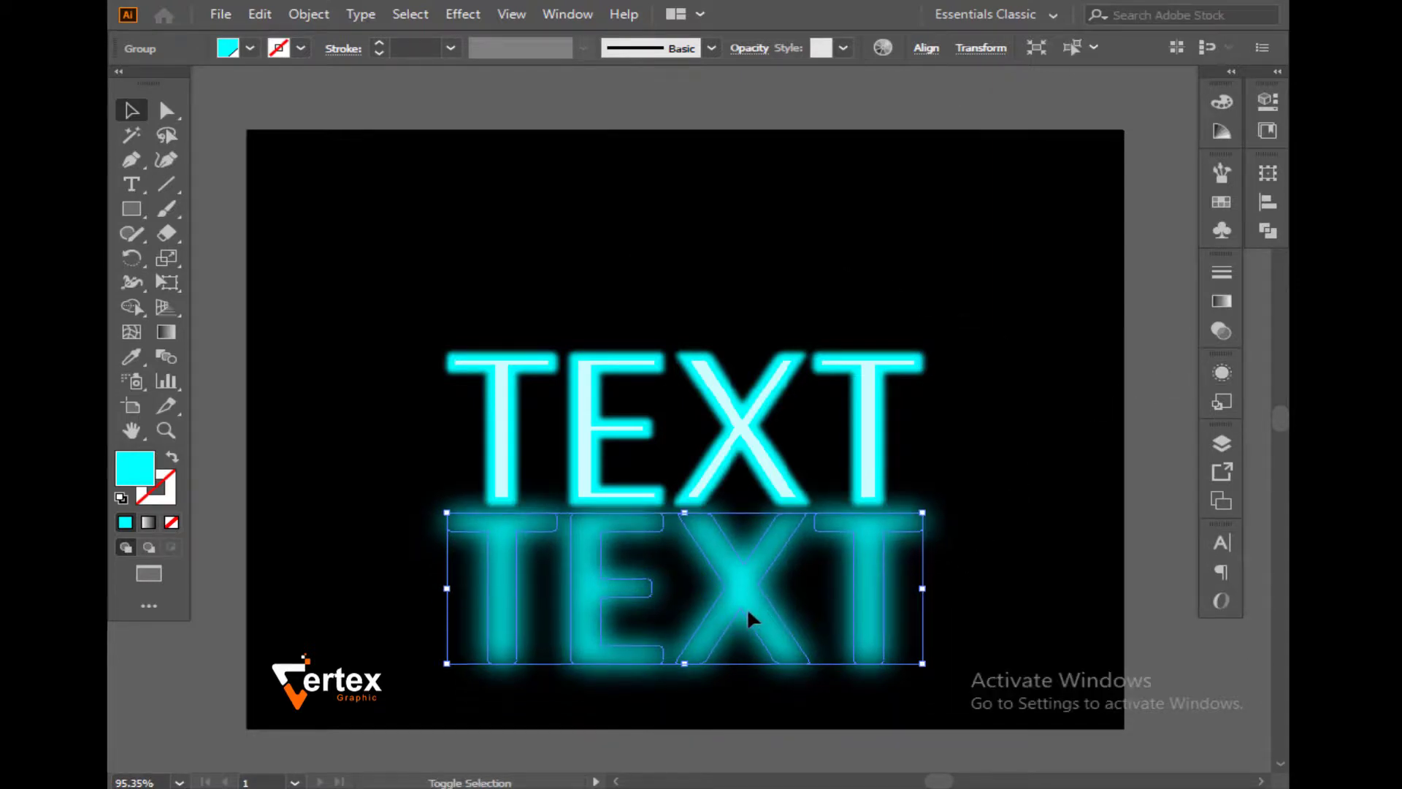
pyautogui.hotkey('shift', 'Up')
pyautogui.hotkey('shift', 'Up')
pyautogui.hotkey('shift', 'Up')
pyautogui.hotkey('shift', 'Up')
pyautogui.hotkey('shift', 'Up')
pyautogui.hotkey('shift', 'Up')
pyautogui.hotkey('shift', 'Up')
pyautogui.hotkey('shift', 'Up')
pyautogui.hotkey('shift', 'Up')
pyautogui.hotkey('shift', 'Up')
pyautogui.hotkey('shift', 'Up')
pyautogui.hotkey('shift', 'Up')
pyautogui.hotkey('shift', 'Up')
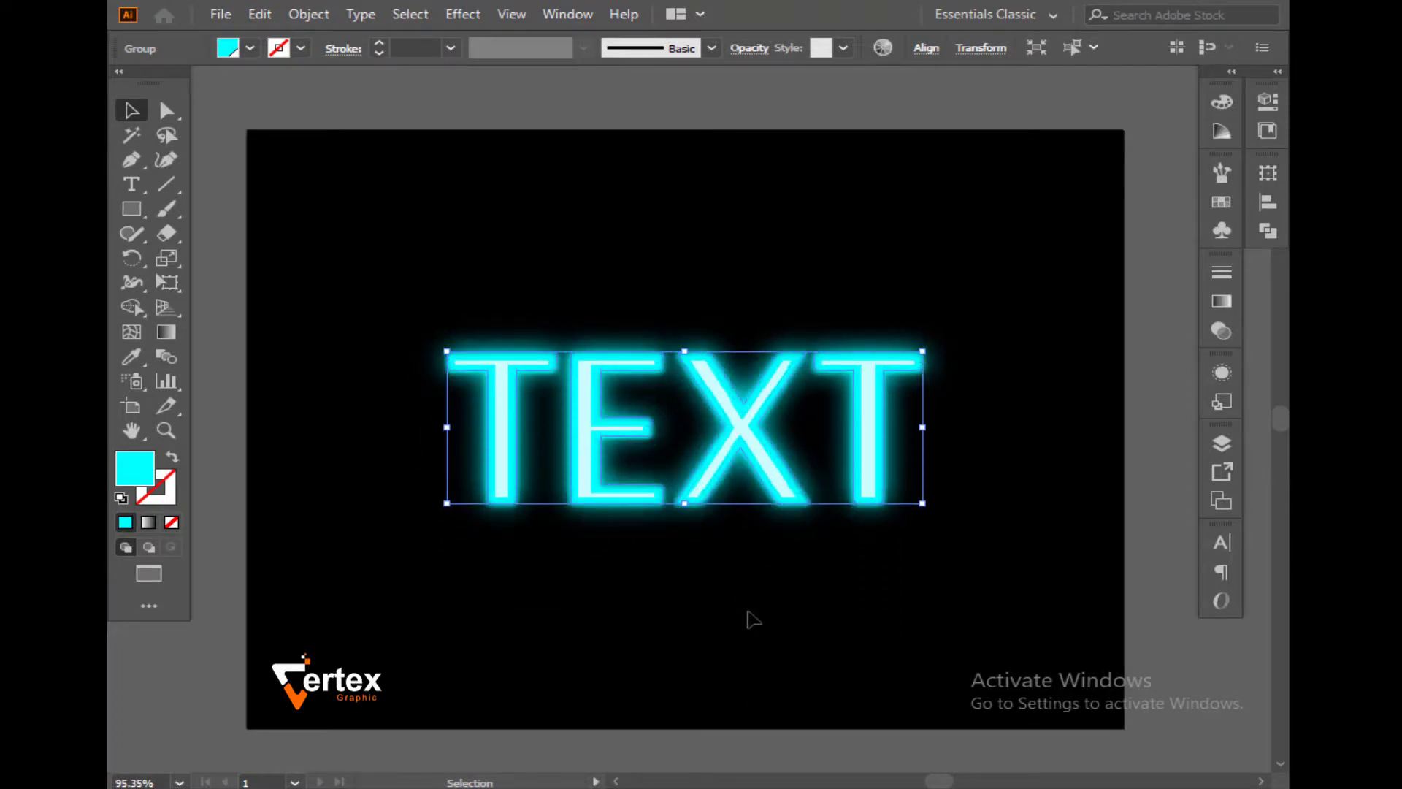
pyautogui.click(789, 279)
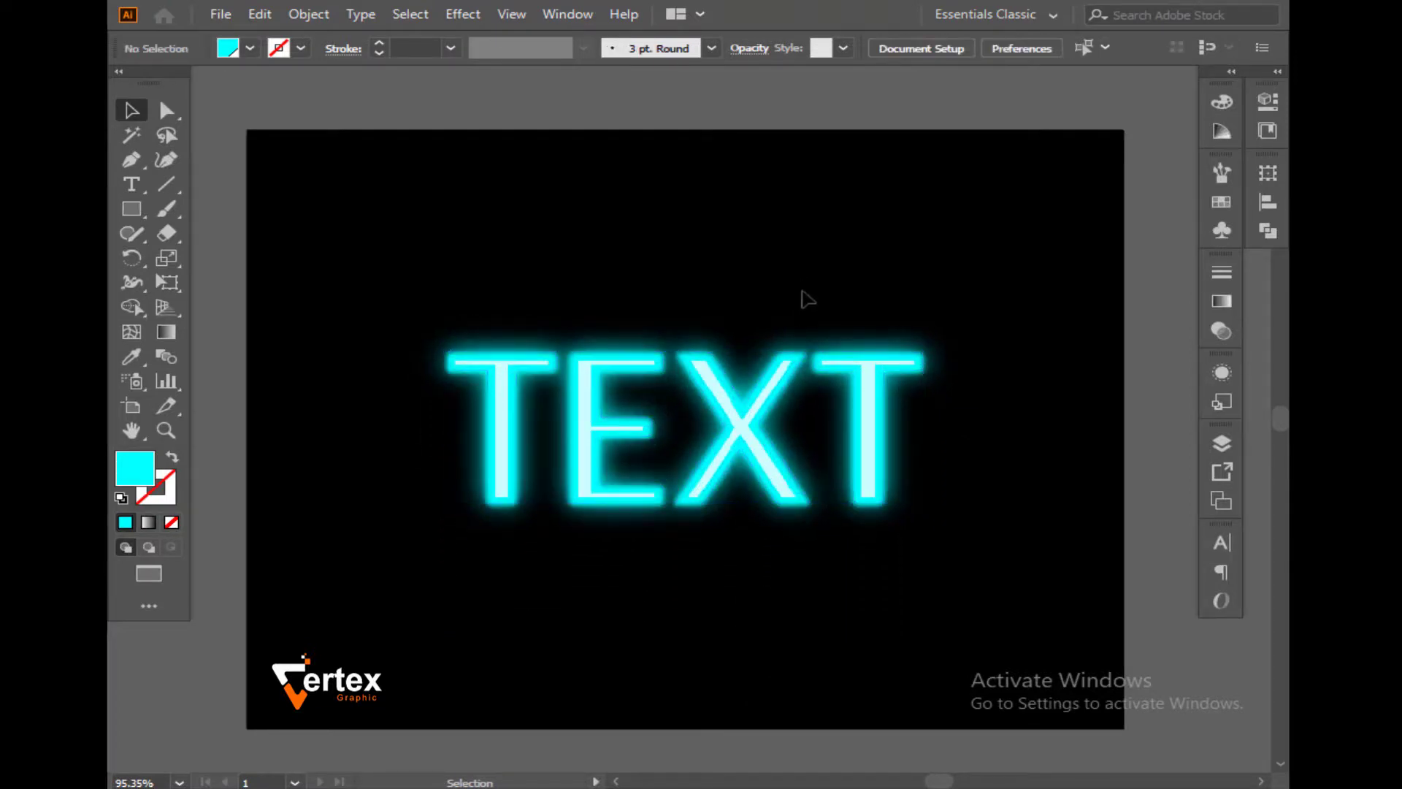
# - Recolor the global RGB Cyan swatch to green, using HSB color mode with preview on and a hue of 138°
pyautogui.click(1224, 207)
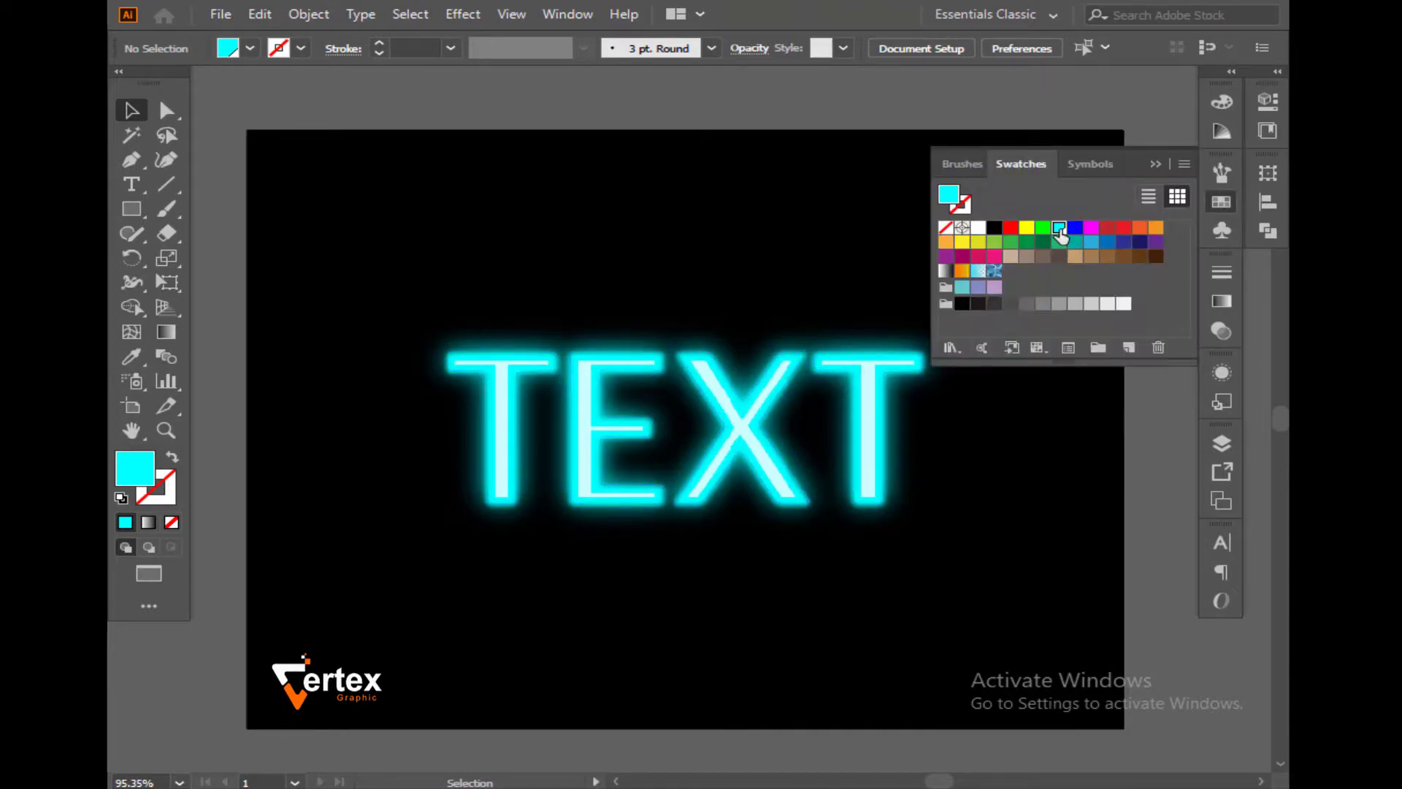
pyautogui.doubleClick(1059, 229)
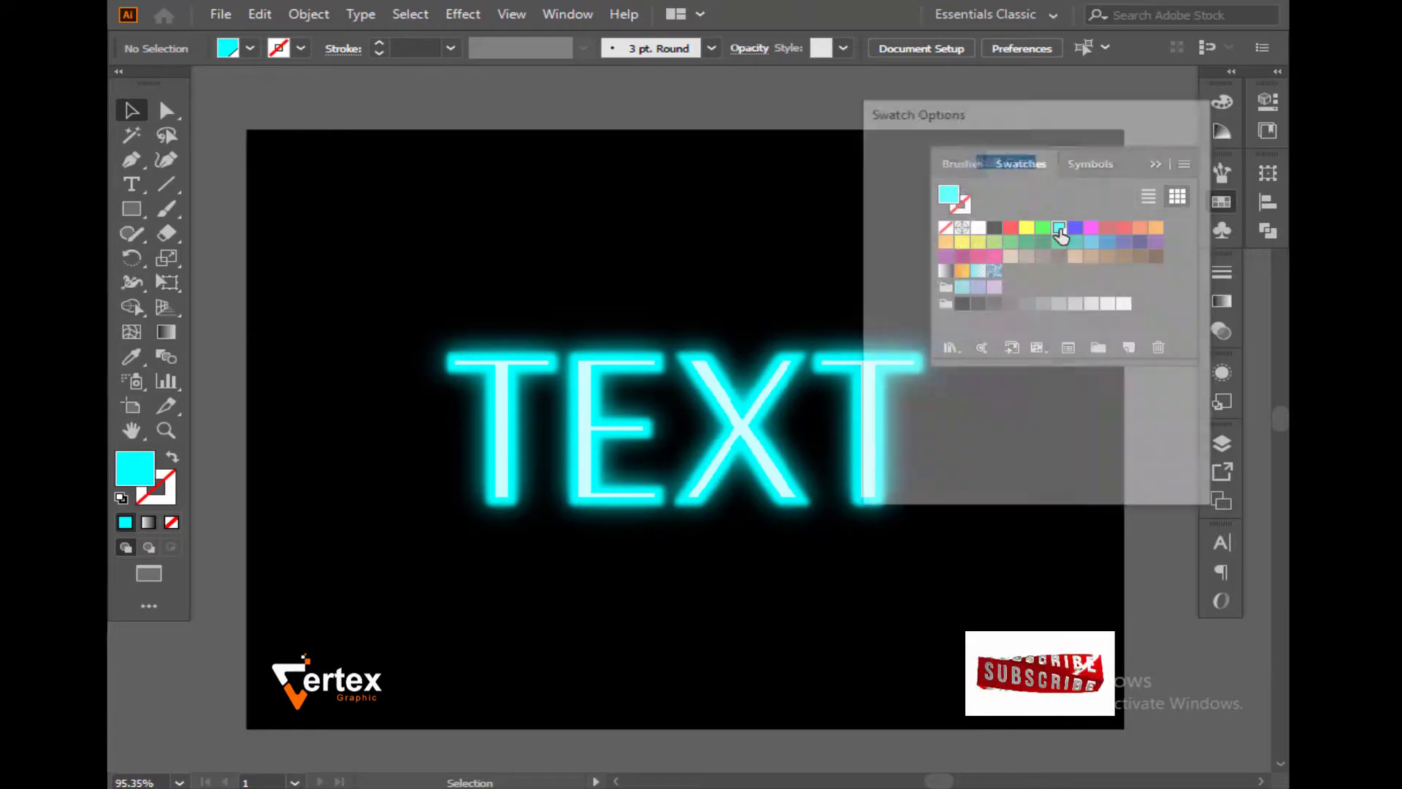
pyautogui.click(926, 469)
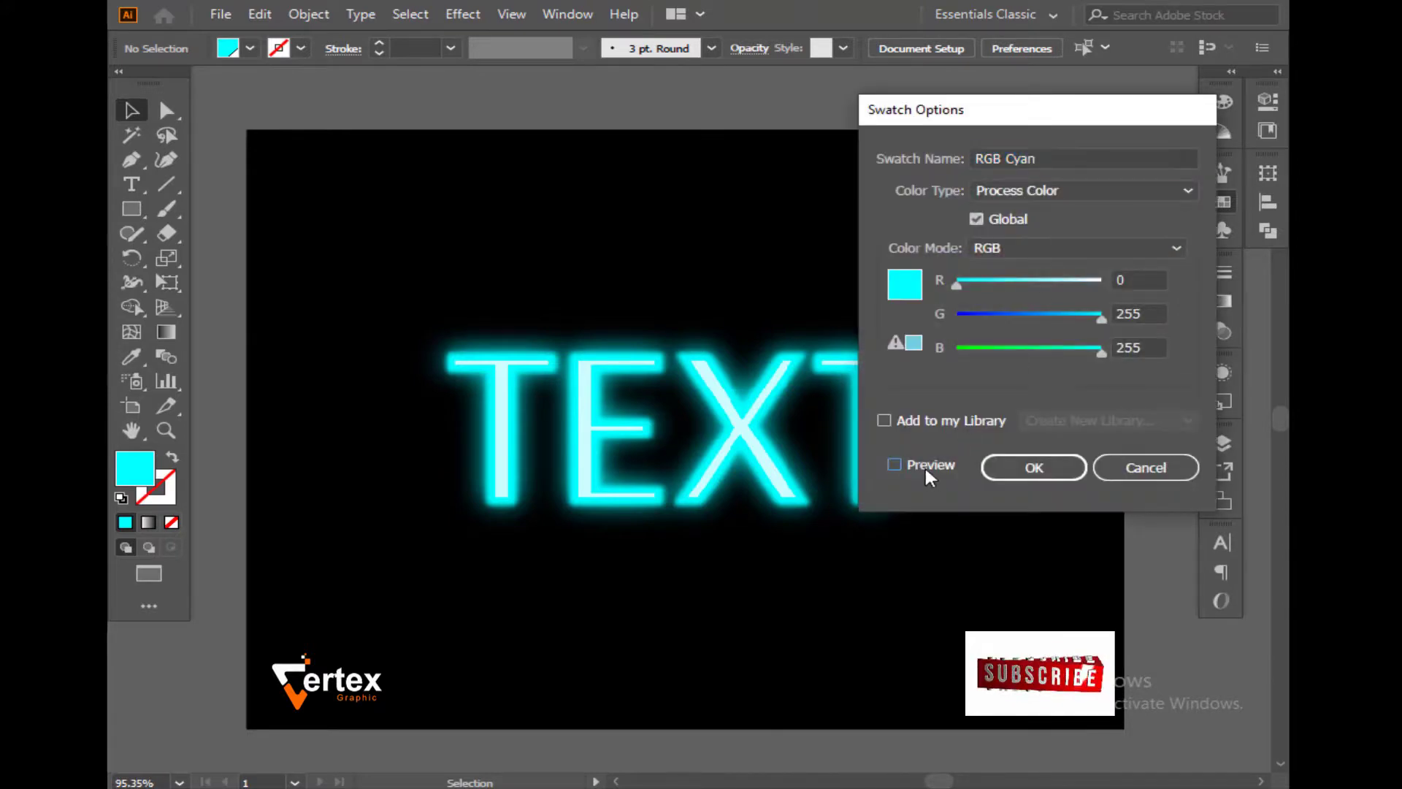
pyautogui.click(1136, 248)
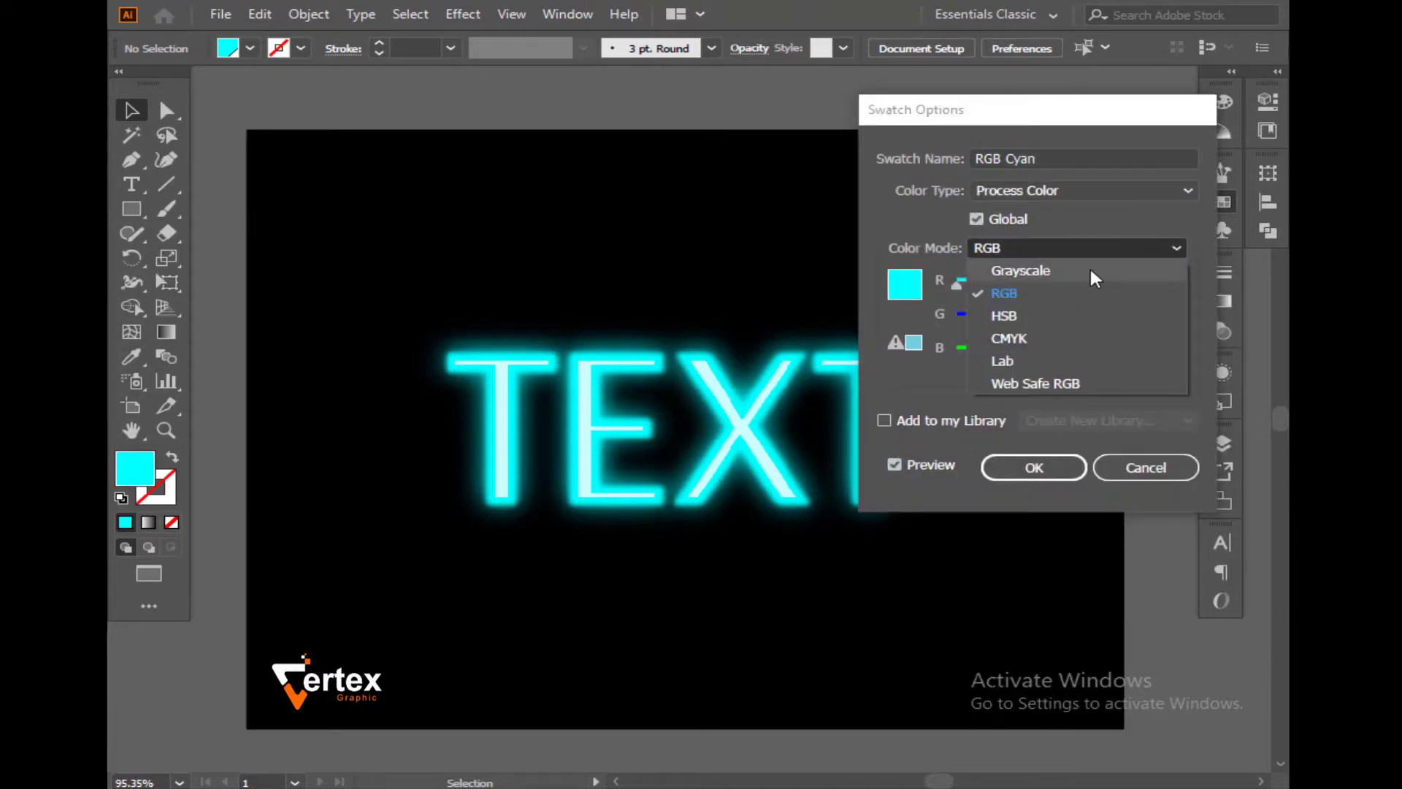
pyautogui.click(1094, 276)
pyautogui.click(1123, 247)
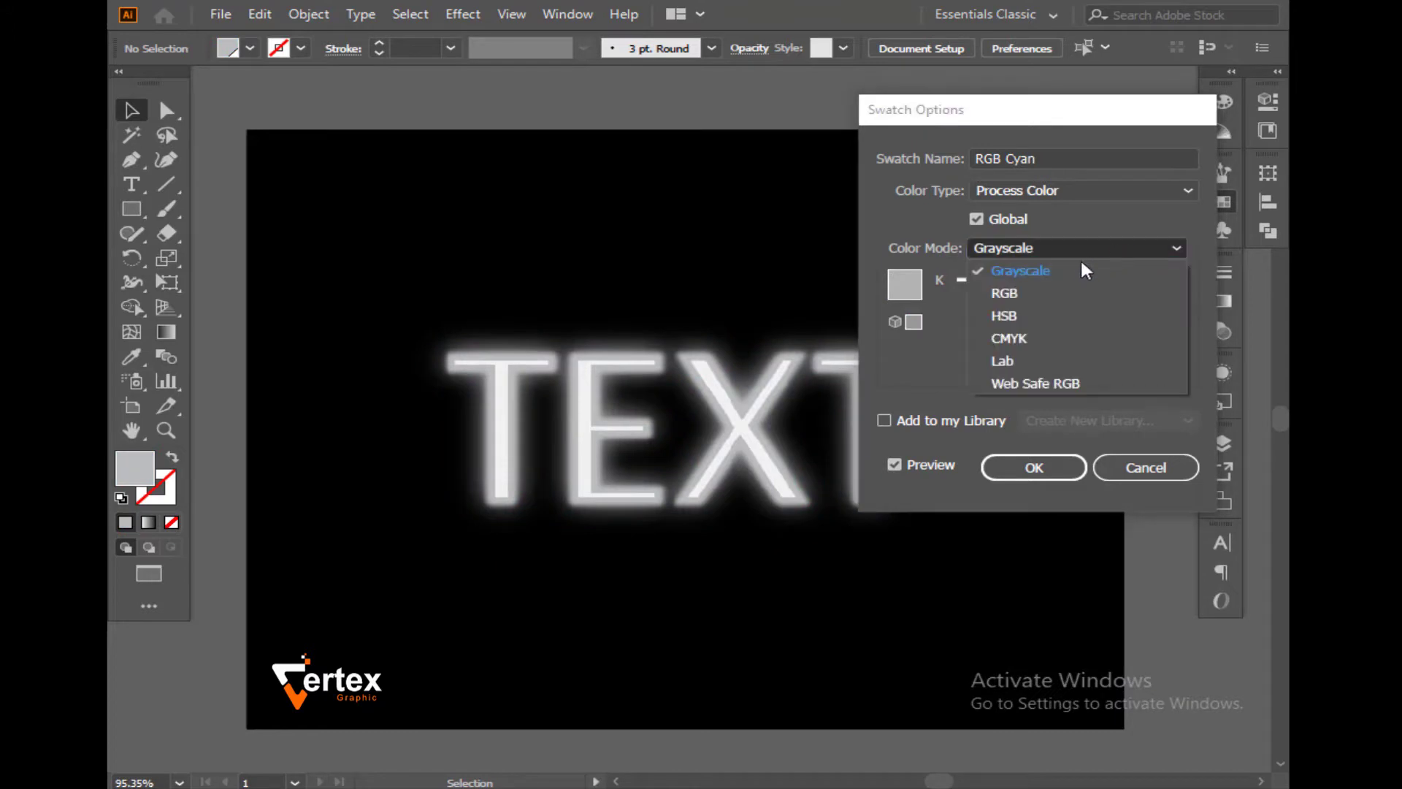
pyautogui.click(1050, 313)
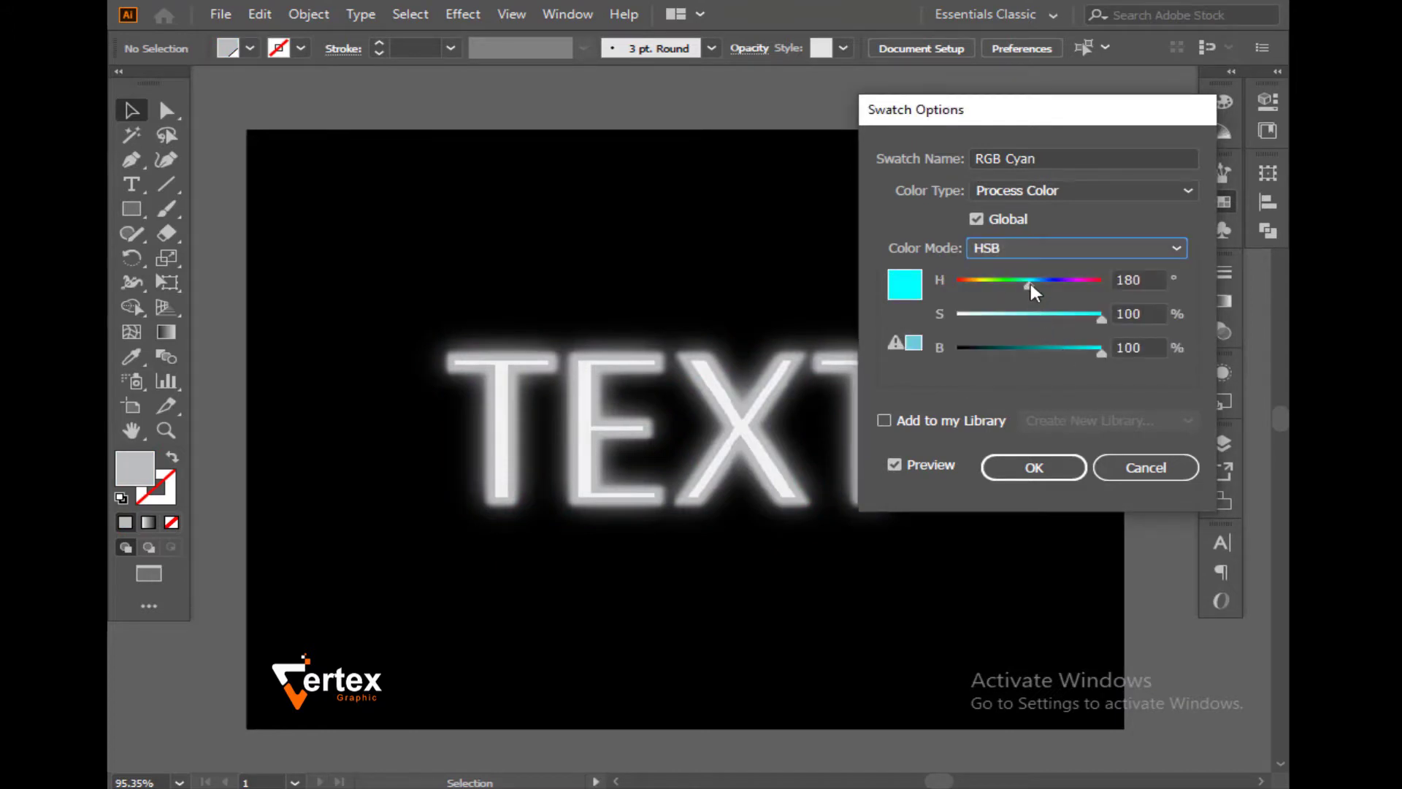
pyautogui.moveTo(1031, 283); pyautogui.dragTo(1013, 283)
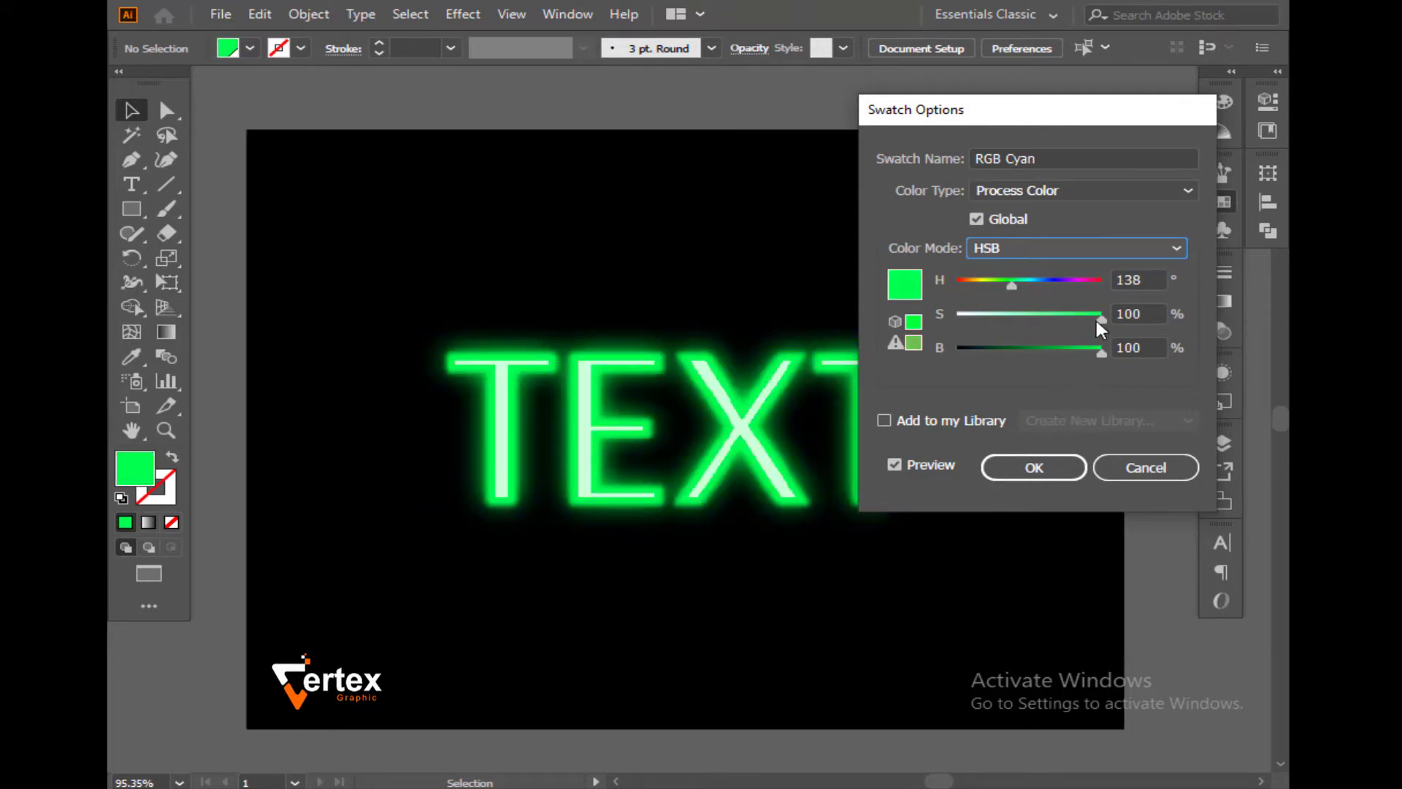
pyautogui.click(1040, 471)
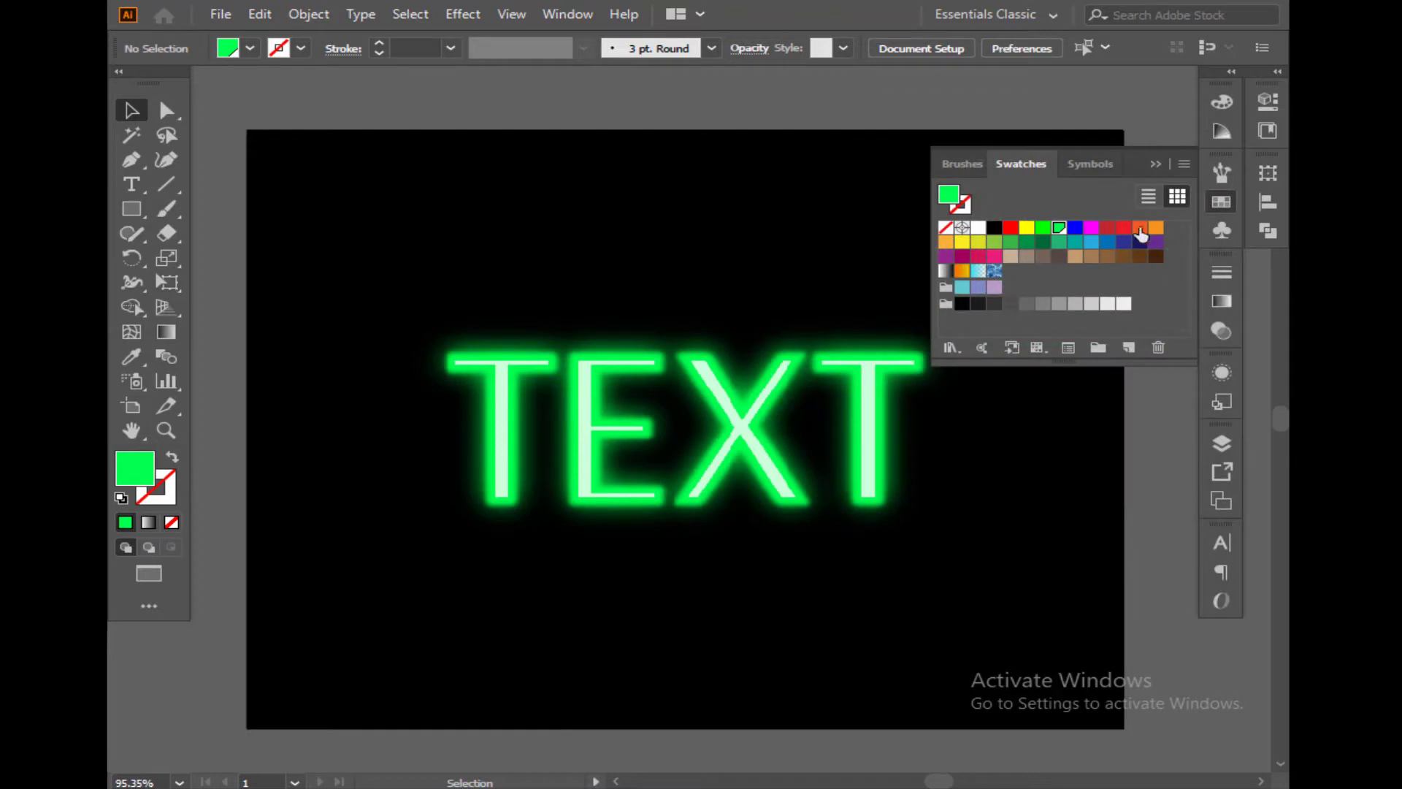
pyautogui.click(1153, 164)
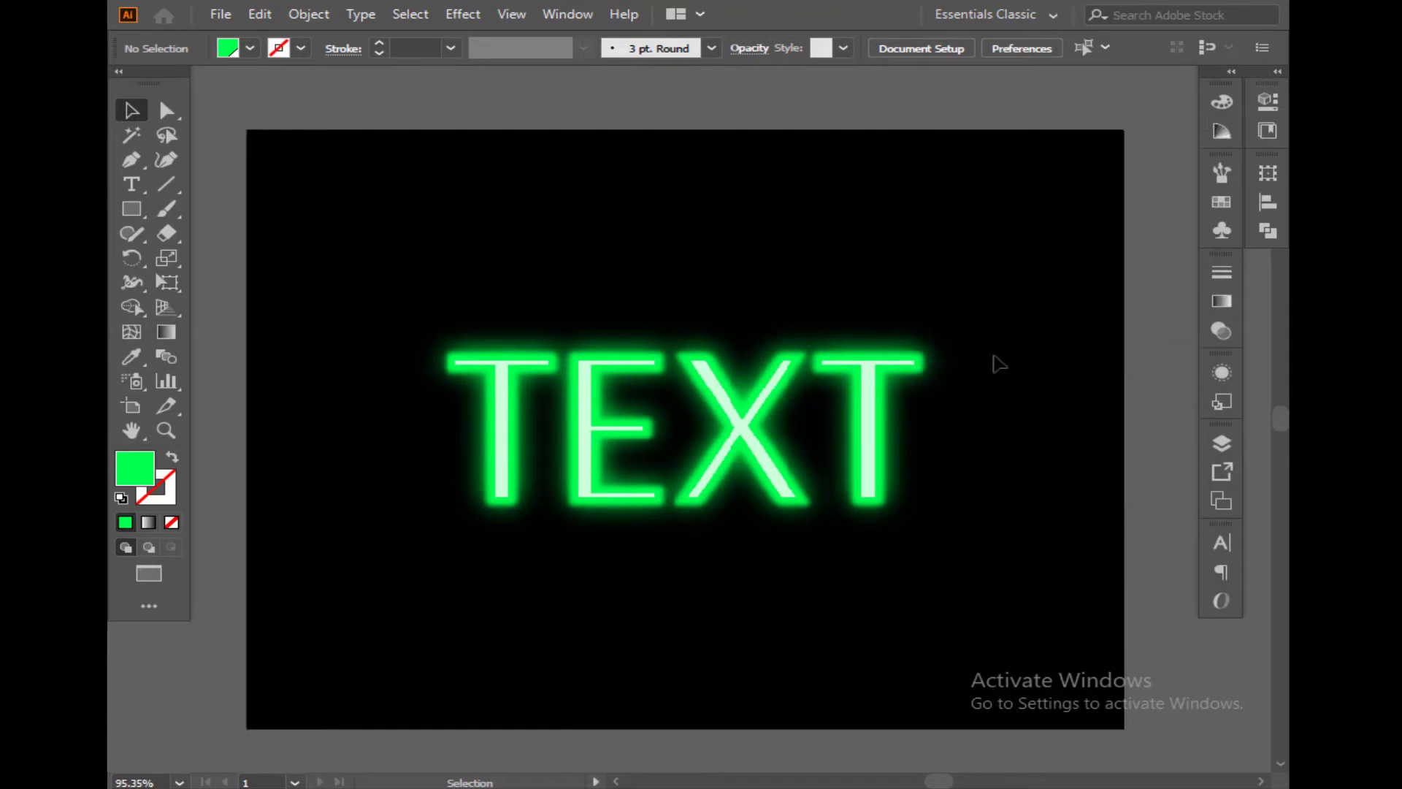
pyautogui.keyDown('ctrl'); pyautogui.click(741, 457); pyautogui.keyUp('ctrl')
pyautogui.moveTo(772, 424); pyautogui.dragTo(819, 482)
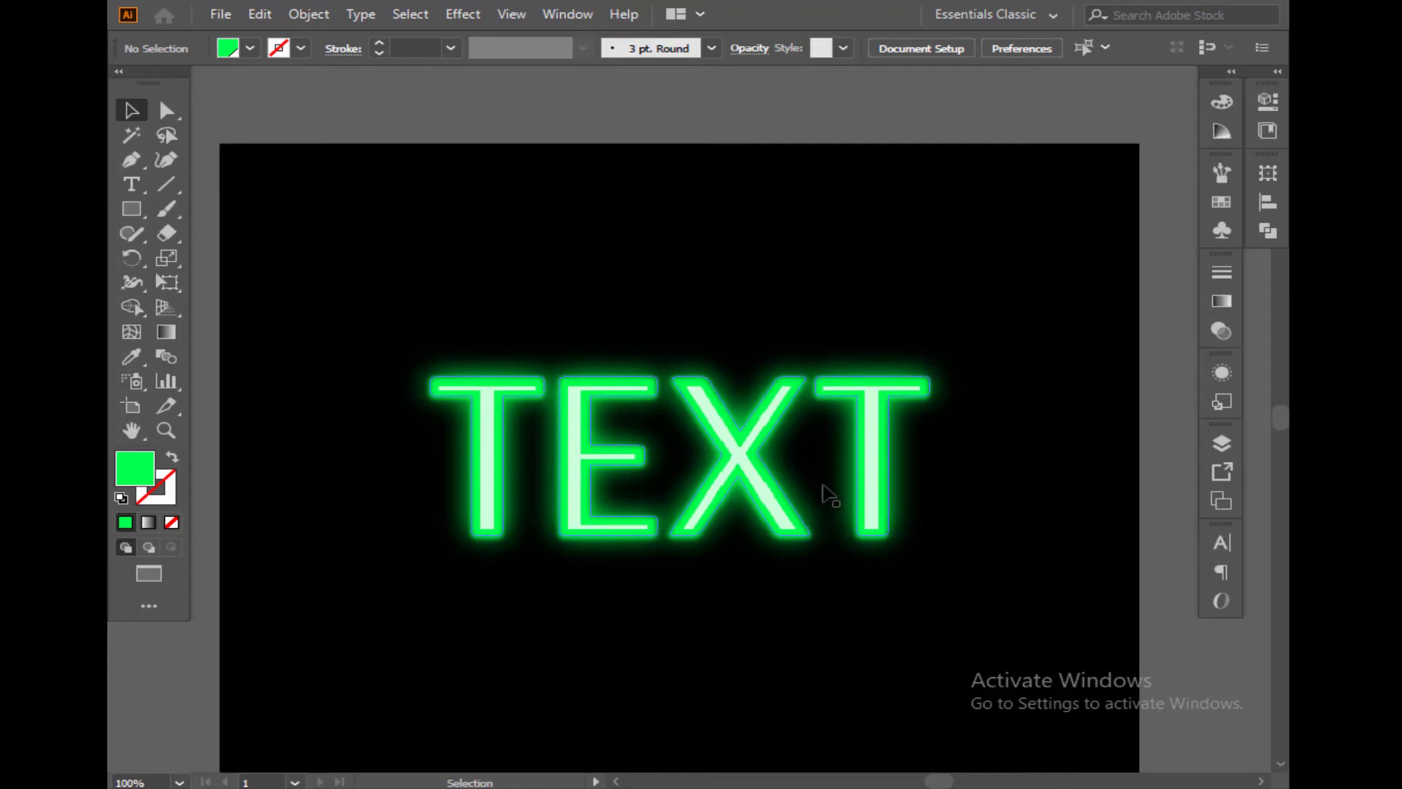